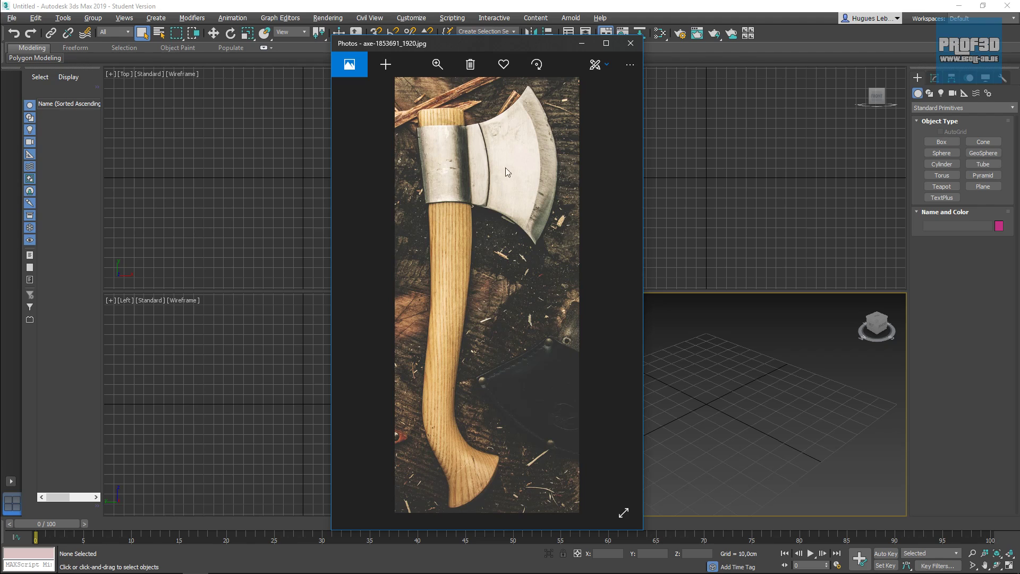
# Draw a standard plane about 149.5 cm long and 60.2 cm wide on the grid in the Perspective view
pyautogui.click(588, 46)
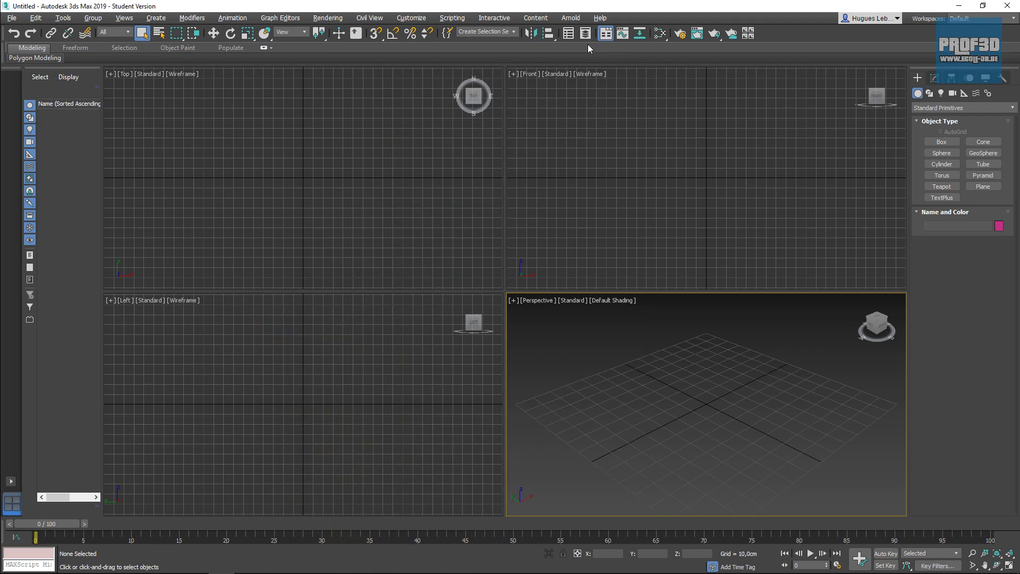
pyautogui.moveTo(635, 392); pyautogui.dragTo(657, 344, button='middle')
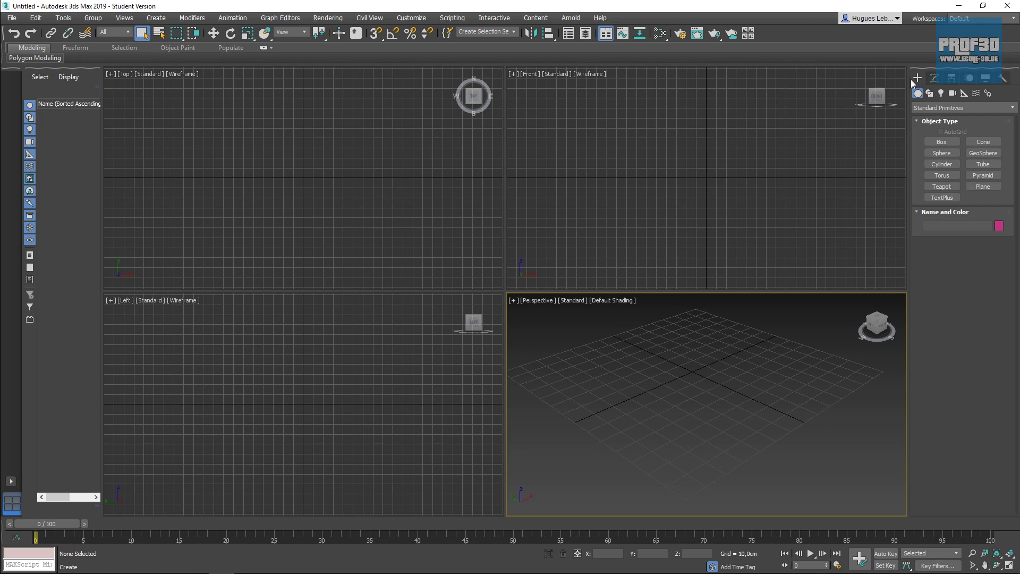
pyautogui.click(979, 187)
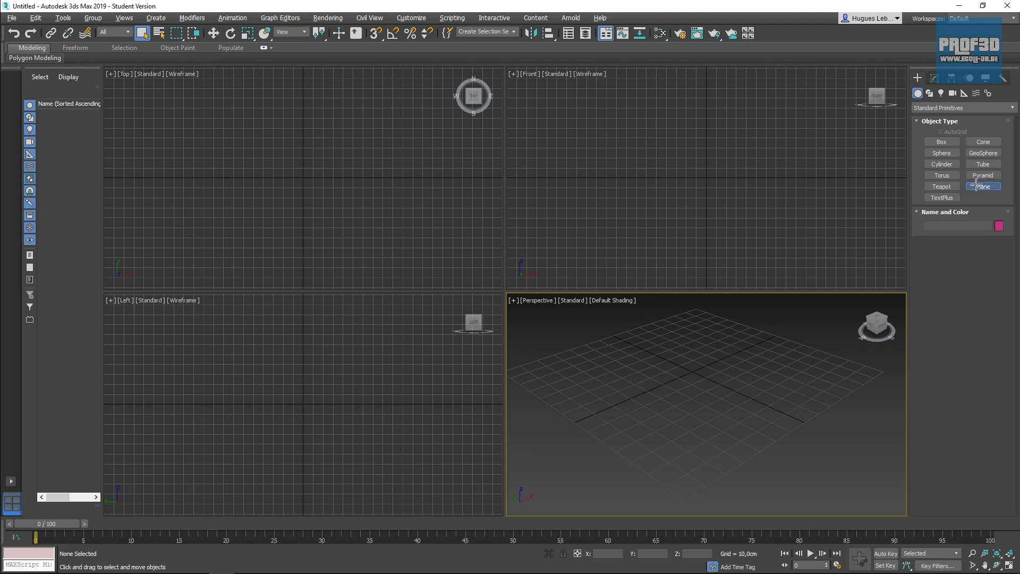
pyautogui.moveTo(709, 397)
pyautogui.keyDown('alt'); pyautogui.mouseDown(button='middle')
pyautogui.moveTo(726, 405)
pyautogui.moveTo(692, 392)
pyautogui.moveTo(718, 393)
pyautogui.moveTo(713, 402)
pyautogui.mouseUp(button='middle'); pyautogui.keyUp('alt')
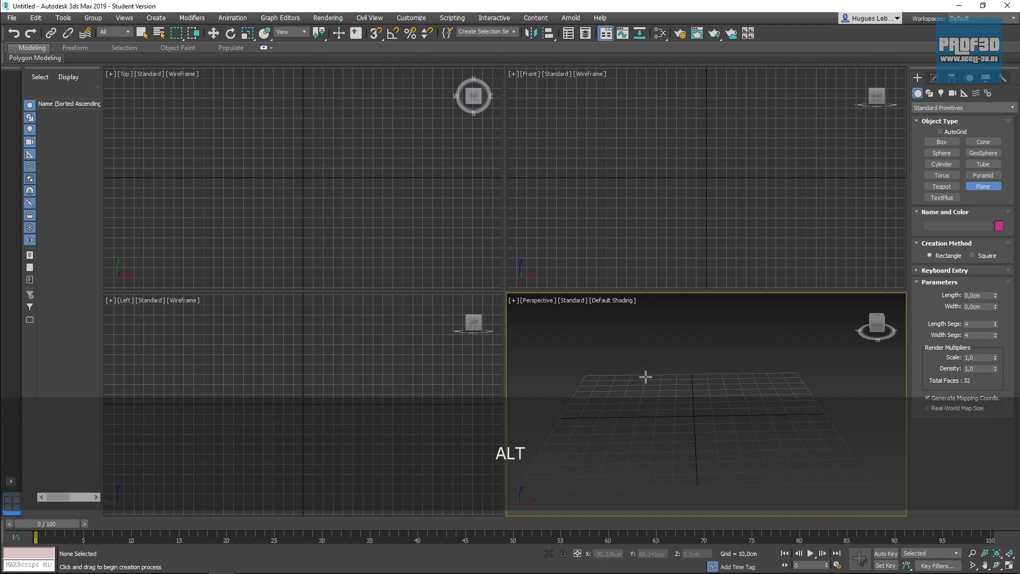
pyautogui.moveTo(648, 371); pyautogui.dragTo(776, 492)
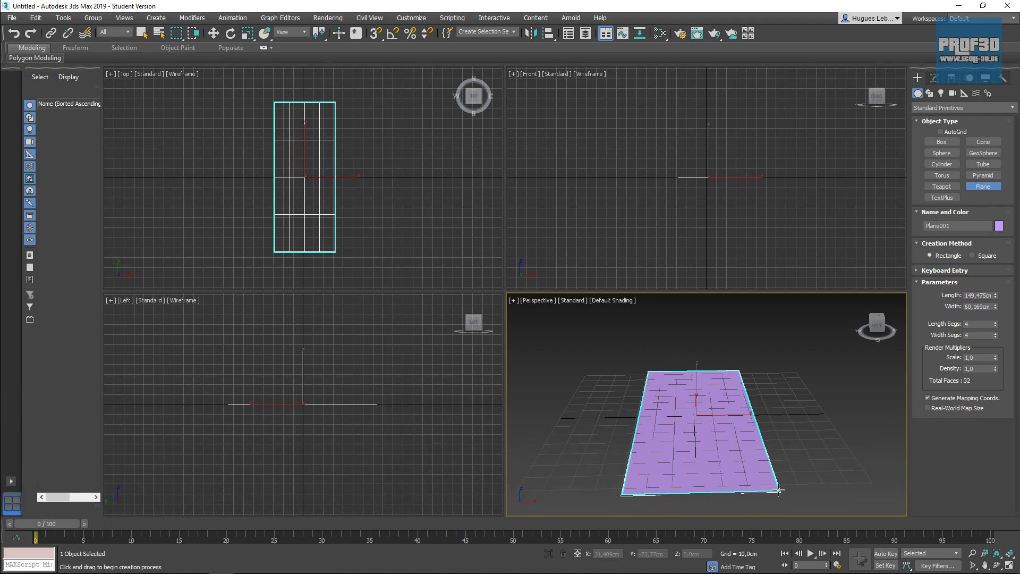
pyautogui.keyDown('alt'); pyautogui.moveTo(776, 493); pyautogui.dragTo(731, 434, button='middle'); pyautogui.keyUp('alt')
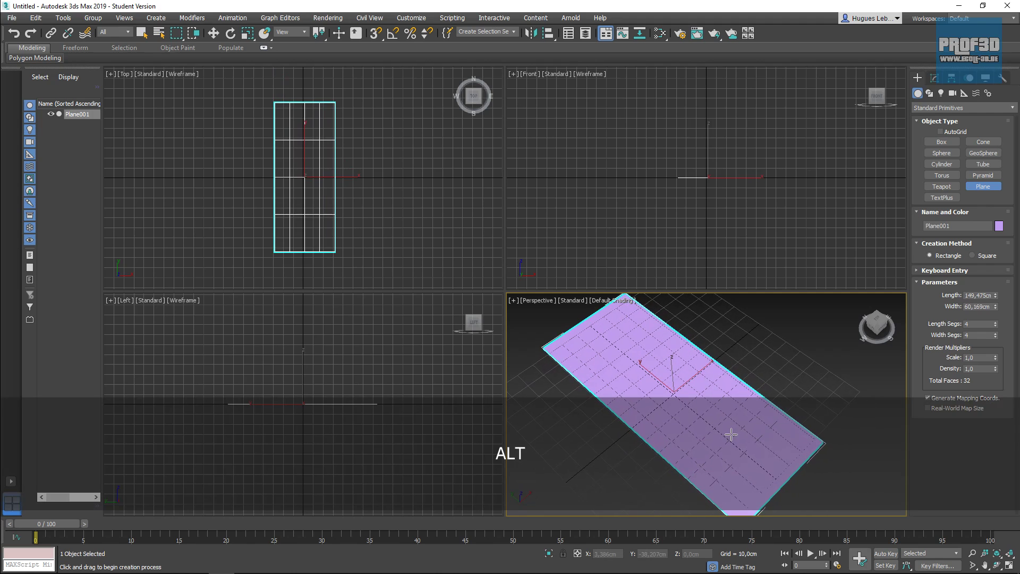
# Show edged faces in the Perspective view and set the plane's length and width segments to 1
pyautogui.press('F4')
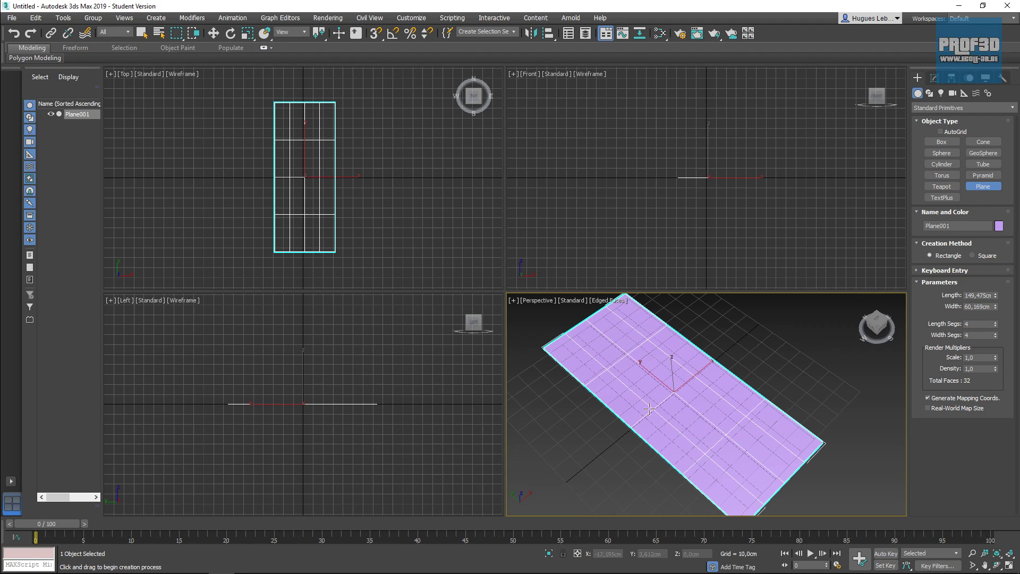
pyautogui.click(996, 326)
pyautogui.click(996, 326)
pyautogui.doubleClick(995, 322)
pyautogui.doubleClick(970, 324)
pyautogui.write('1')
pyautogui.press('Return')
pyautogui.rightClick(996, 336)
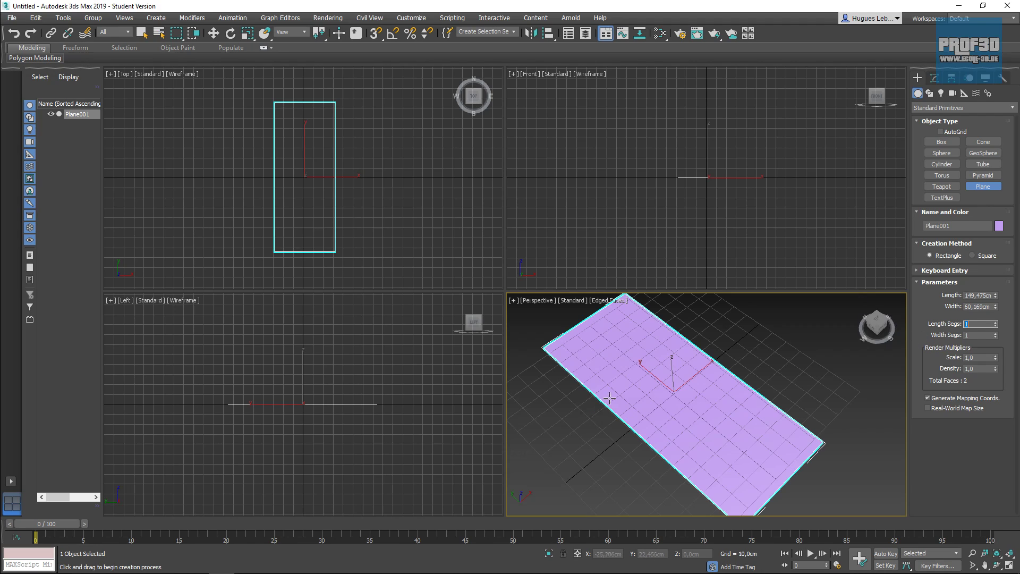
# Apply the axe-1853691_1920 image from the Modélisation Simple folder in File Explorer to the plane as its texture
pyautogui.keyDown('alt'); pyautogui.moveTo(826, 404); pyautogui.dragTo(781, 379, button='middle'); pyautogui.keyUp('alt')
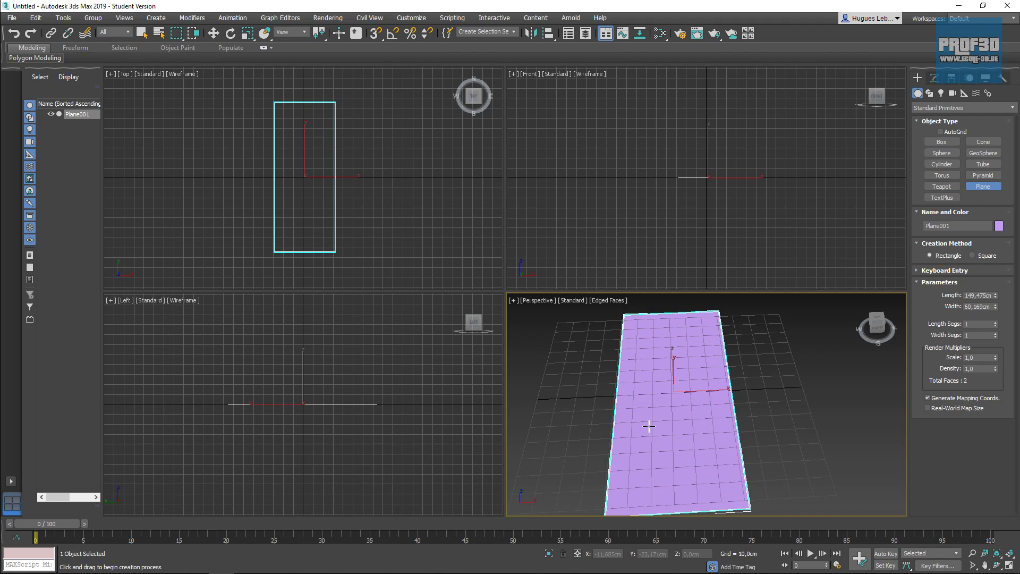
pyautogui.keyDown('alt'); pyautogui.moveTo(648, 424); pyautogui.dragTo(658, 408, button='middle'); pyautogui.keyUp('alt')
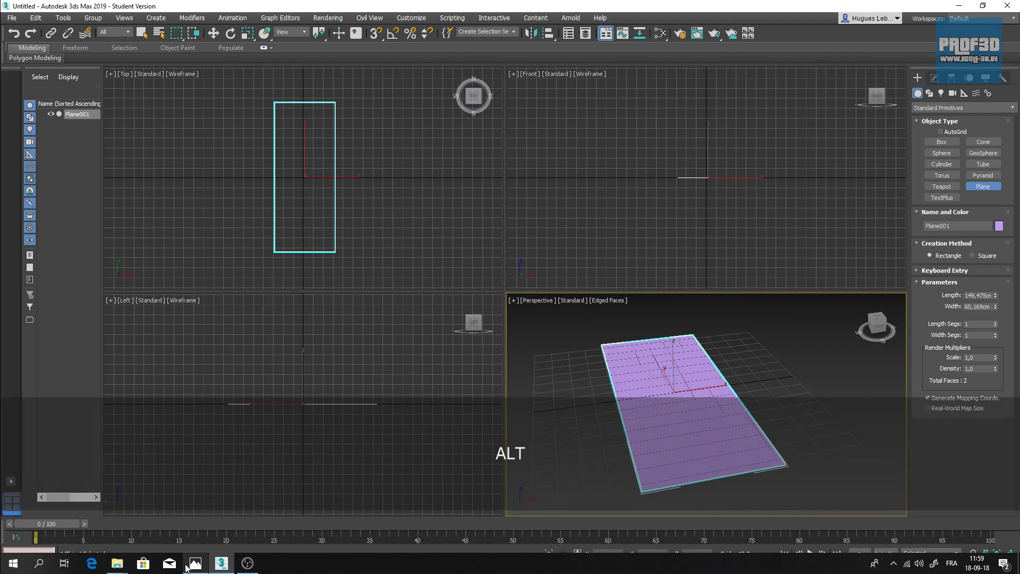
pyautogui.moveTo(117, 562)
pyautogui.click(104, 524)
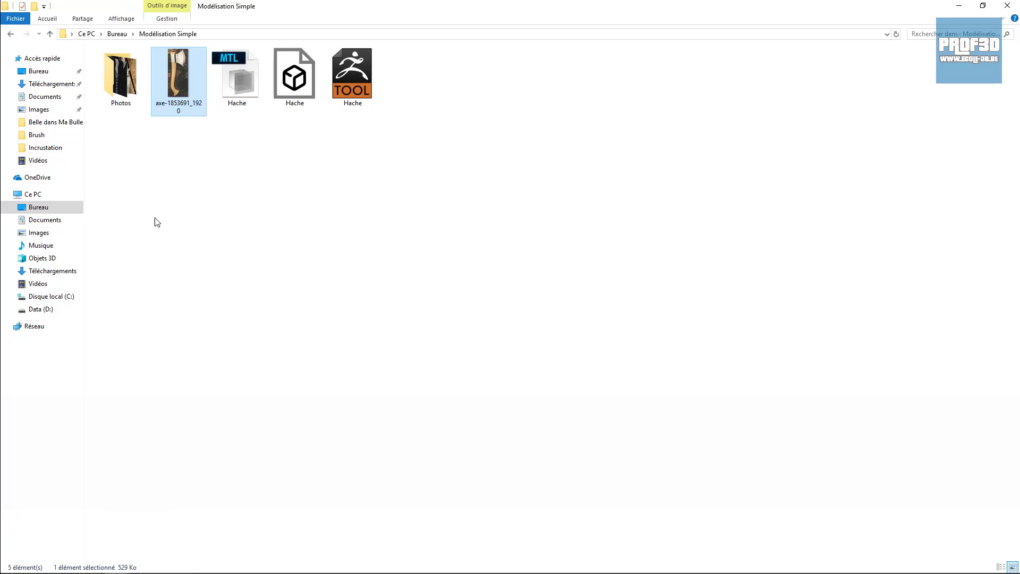
pyautogui.moveTo(181, 96); pyautogui.dragTo(665, 415)
pyautogui.hotkey('alt', 'Tab')
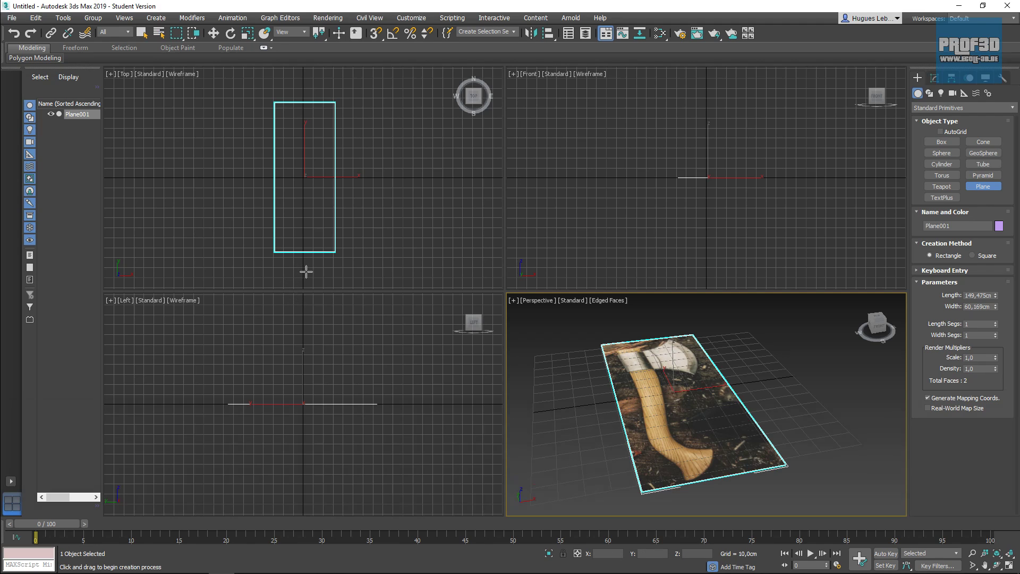
# Maximize the Perspective viewport and frame the whole textured plane seen from above
pyautogui.keyDown('alt'); pyautogui.moveTo(688, 401); pyautogui.dragTo(676, 410, button='middle'); pyautogui.keyUp('alt')
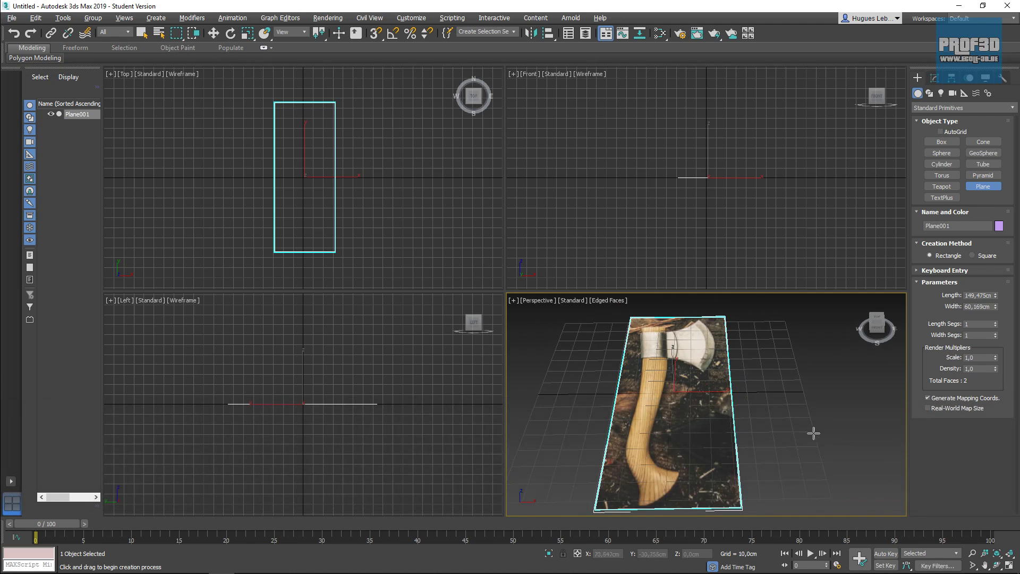
pyautogui.click(1009, 565)
pyautogui.moveTo(597, 278)
pyautogui.keyDown('alt'); pyautogui.mouseDown(button='middle')
pyautogui.moveTo(582, 304)
pyautogui.moveTo(596, 283)
pyautogui.moveTo(598, 295)
pyautogui.mouseUp(button='middle'); pyautogui.keyUp('alt')
pyautogui.scroll(-3, 581, 296)
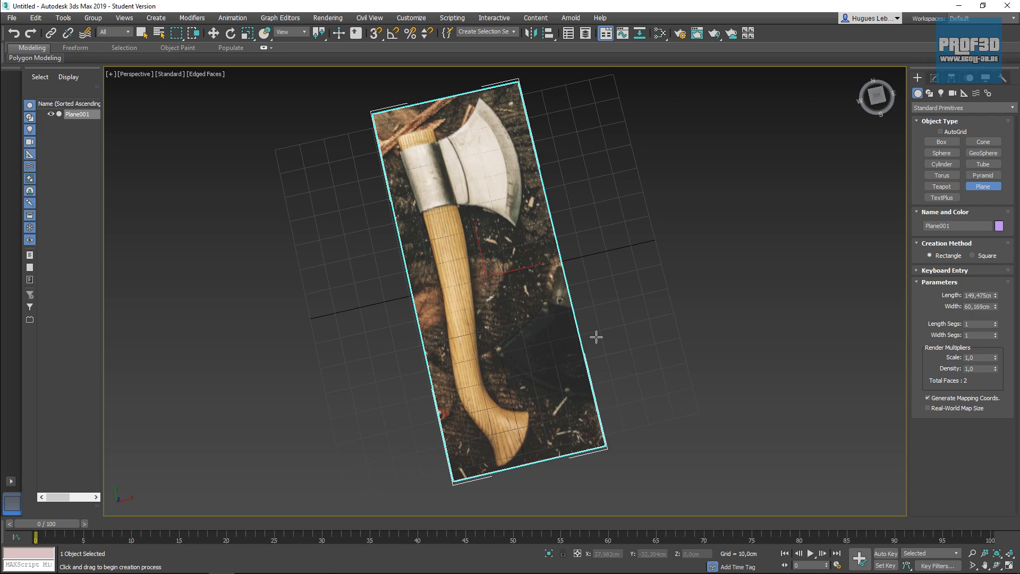
# Add a UVW Map modifier to the plane and shrink its planar mapping to about 147.98 by 59.57 cm
pyautogui.click(934, 79)
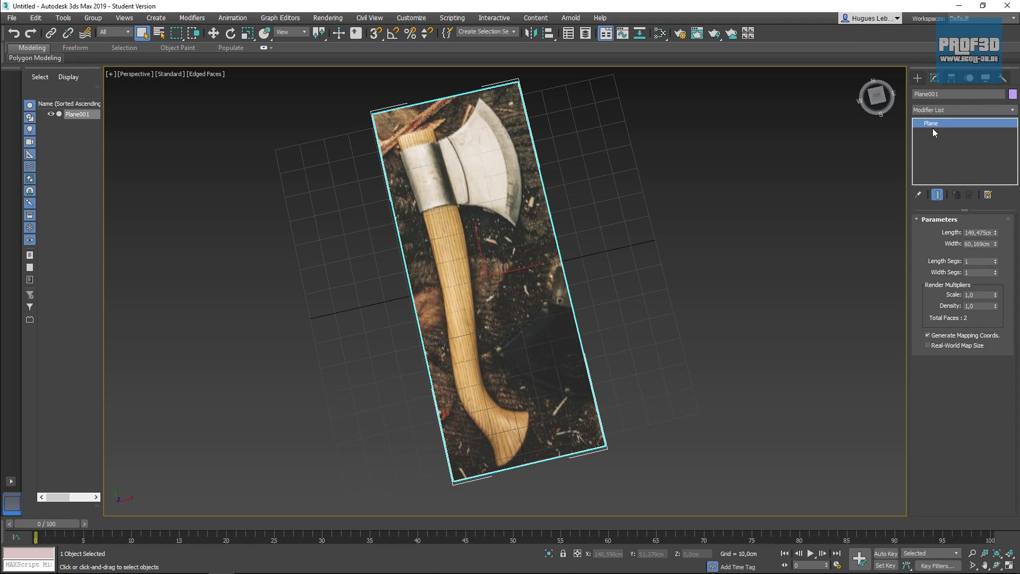
pyautogui.click(929, 110)
pyautogui.scroll(-10, 962, 329)
pyautogui.scroll(-10, 927, 458)
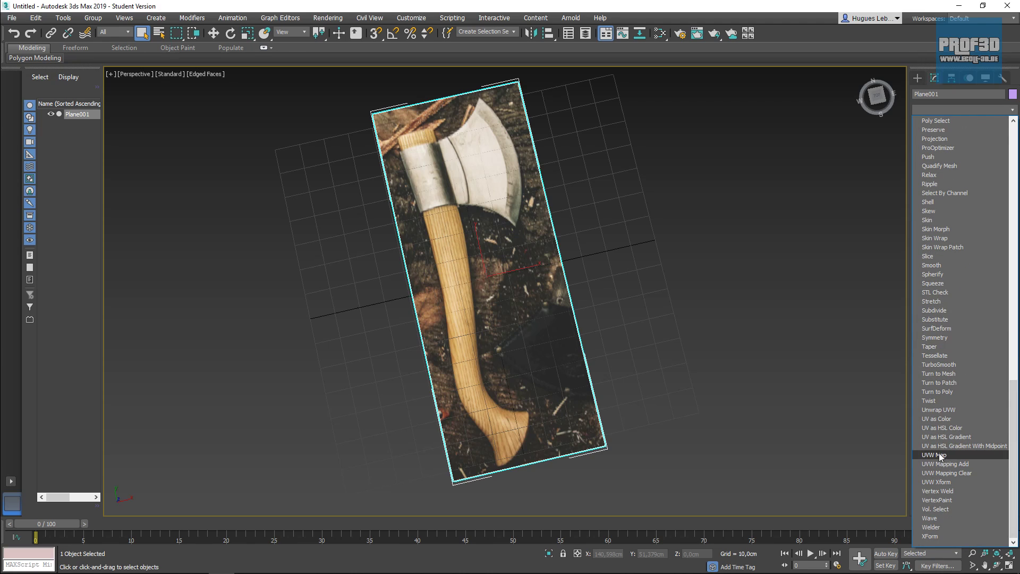
pyautogui.click(930, 454)
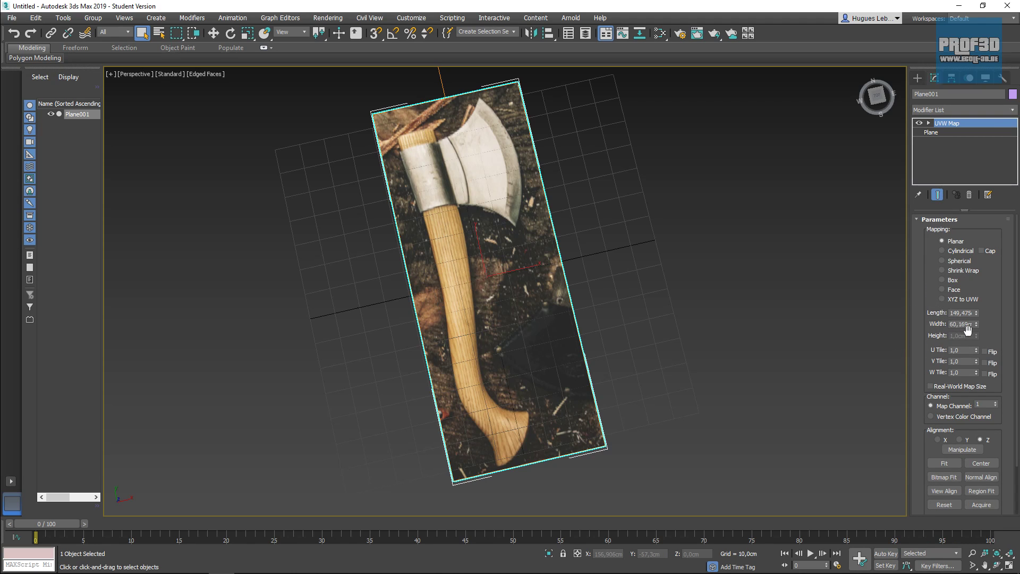
pyautogui.moveTo(976, 313); pyautogui.dragTo(976, 326)
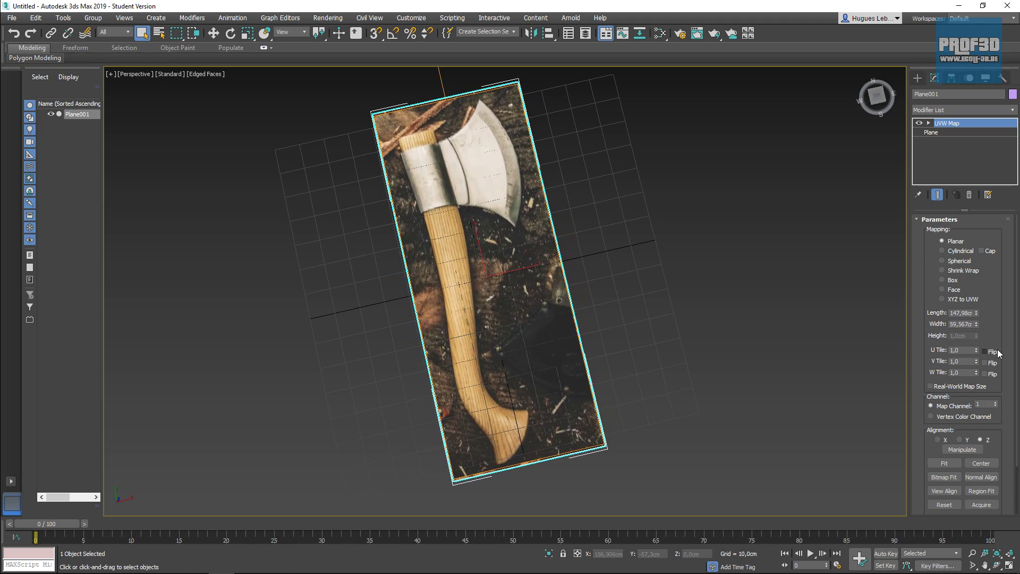
# Match the UVW mapping's proportions to the axe-1853691_1920 image with Bitmap Fit
pyautogui.scroll(-2, 997, 319)
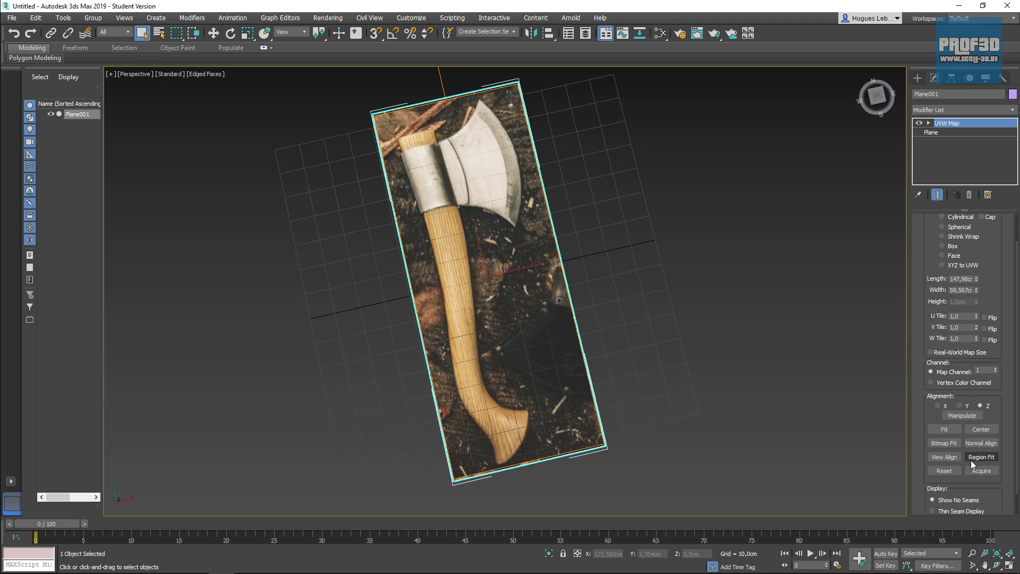
pyautogui.click(942, 446)
pyautogui.click(156, 114)
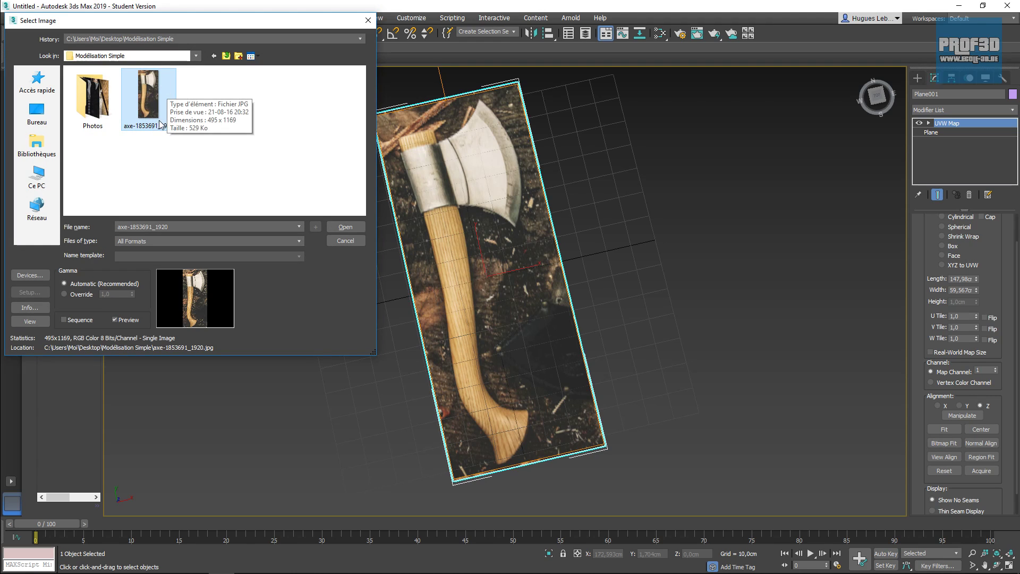
pyautogui.click(346, 226)
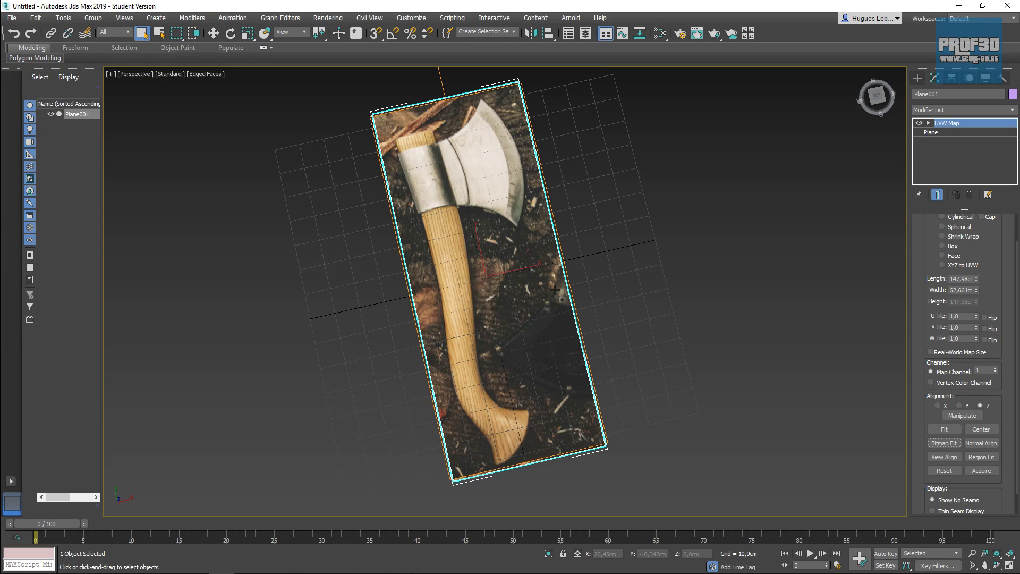
pyautogui.keyDown('alt'); pyautogui.moveTo(554, 289); pyautogui.dragTo(614, 319, button='middle'); pyautogui.keyUp('alt')
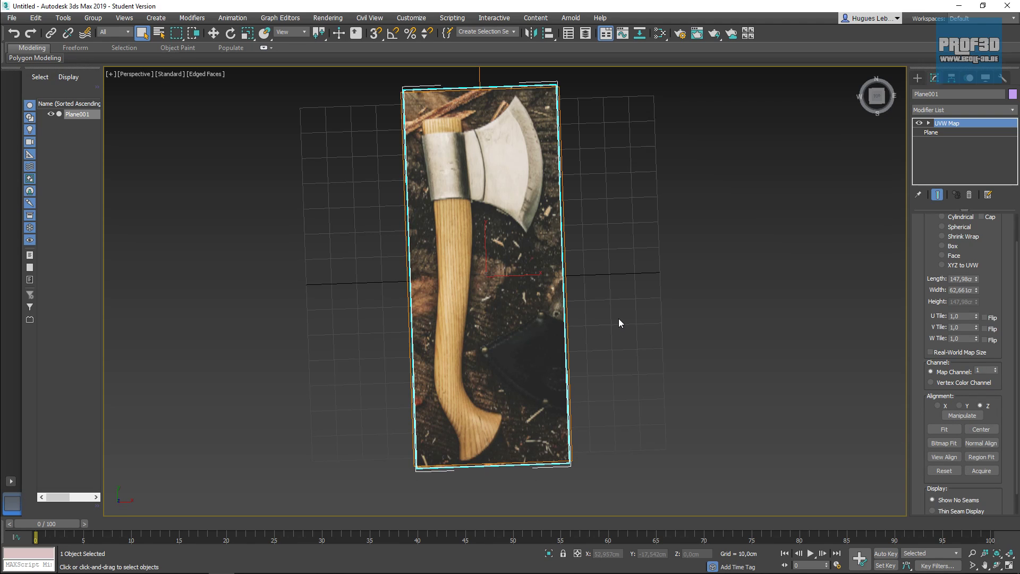
# Draw a box about 14.6 cm long and 13.9 cm wide over the axe handle, just below the metal head
pyautogui.click(918, 78)
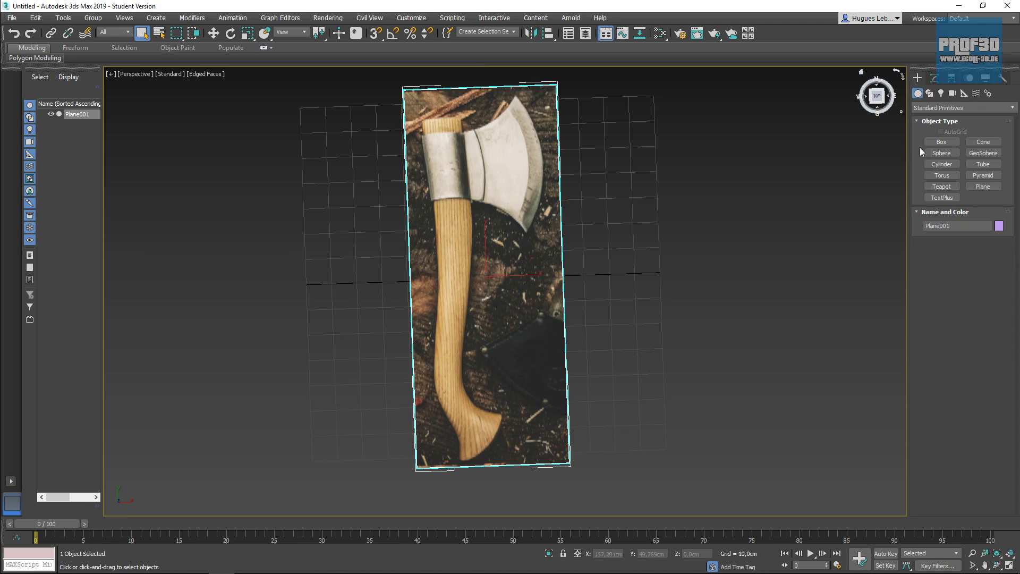
pyautogui.click(941, 141)
pyautogui.moveTo(452, 233); pyautogui.dragTo(455, 287, button='middle')
pyautogui.scroll(5, 443, 287)
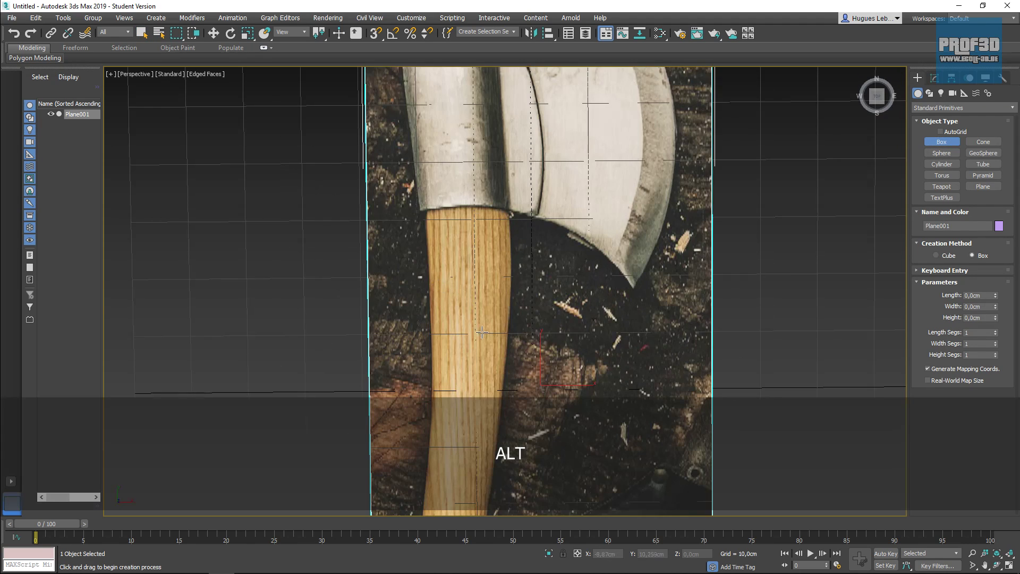
pyautogui.keyDown('alt'); pyautogui.moveTo(481, 333); pyautogui.dragTo(493, 279, button='middle'); pyautogui.keyUp('alt')
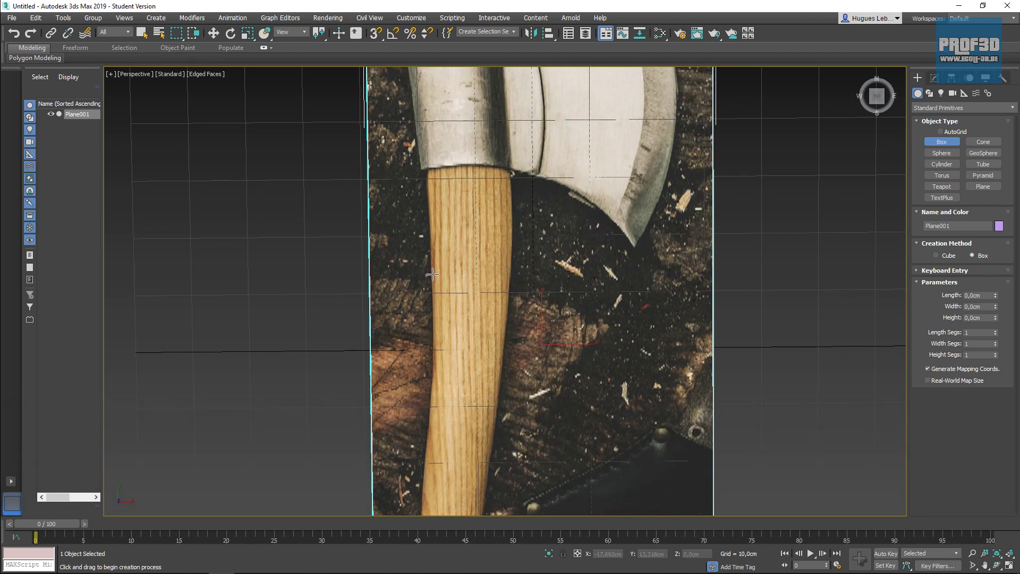
pyautogui.moveTo(431, 272); pyautogui.dragTo(448, 307)
pyautogui.moveTo(508, 356)
pyautogui.mouseDown()
pyautogui.moveTo(523, 357)
pyautogui.moveTo(512, 356)
pyautogui.mouseUp()
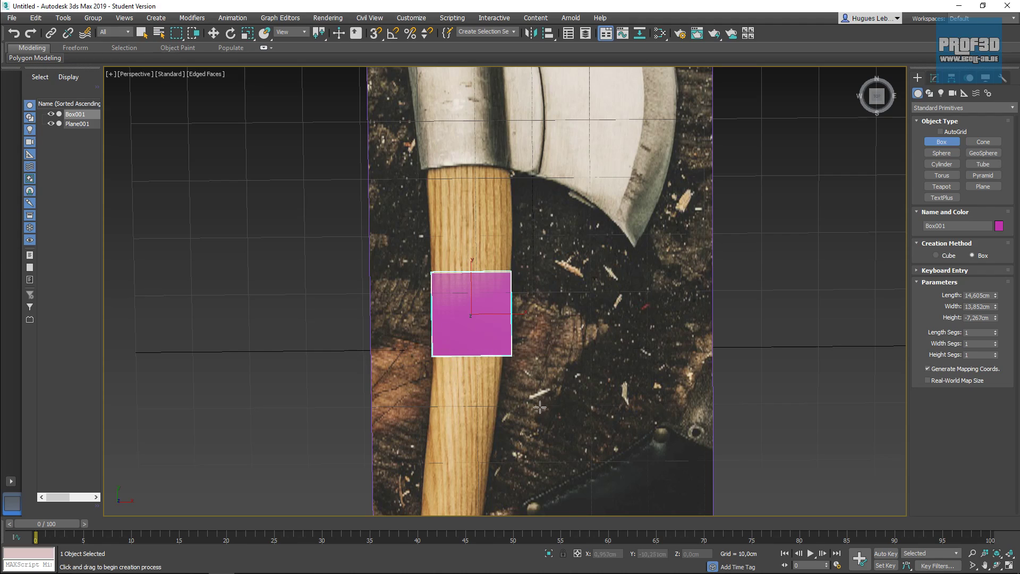
# Set the box's height to about 9.08 cm so it rises above the reference image
pyautogui.keyDown('alt'); pyautogui.moveTo(489, 425); pyautogui.dragTo(495, 321, button='middle'); pyautogui.keyUp('alt')
pyautogui.moveTo(997, 319); pyautogui.dragTo(980, 197)
pyautogui.keyDown('alt'); pyautogui.moveTo(535, 328); pyautogui.dragTo(460, 334, button='middle'); pyautogui.keyUp('alt')
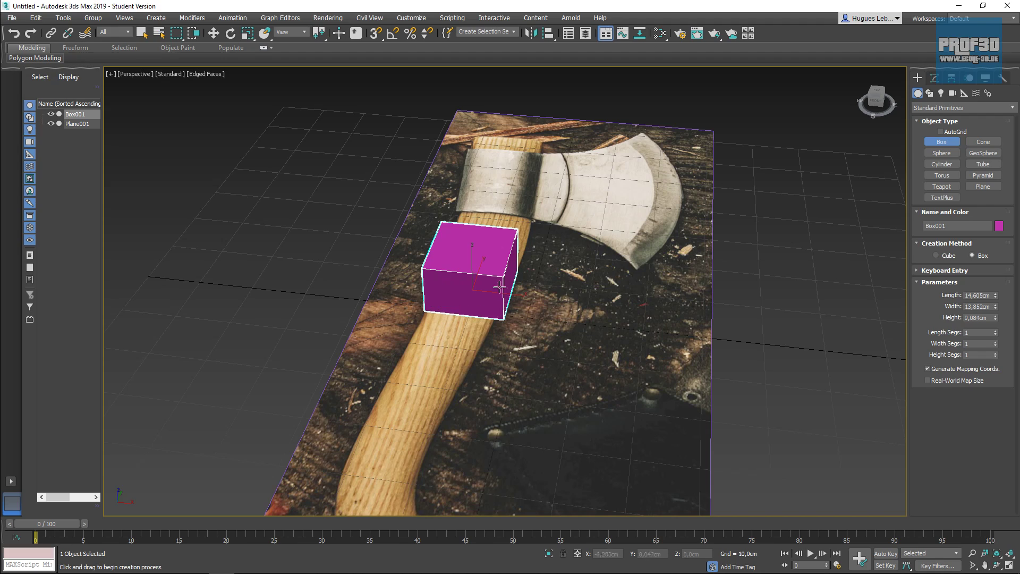
pyautogui.keyDown('alt'); pyautogui.moveTo(480, 420); pyautogui.dragTo(458, 334, button='middle'); pyautogui.keyUp('alt')
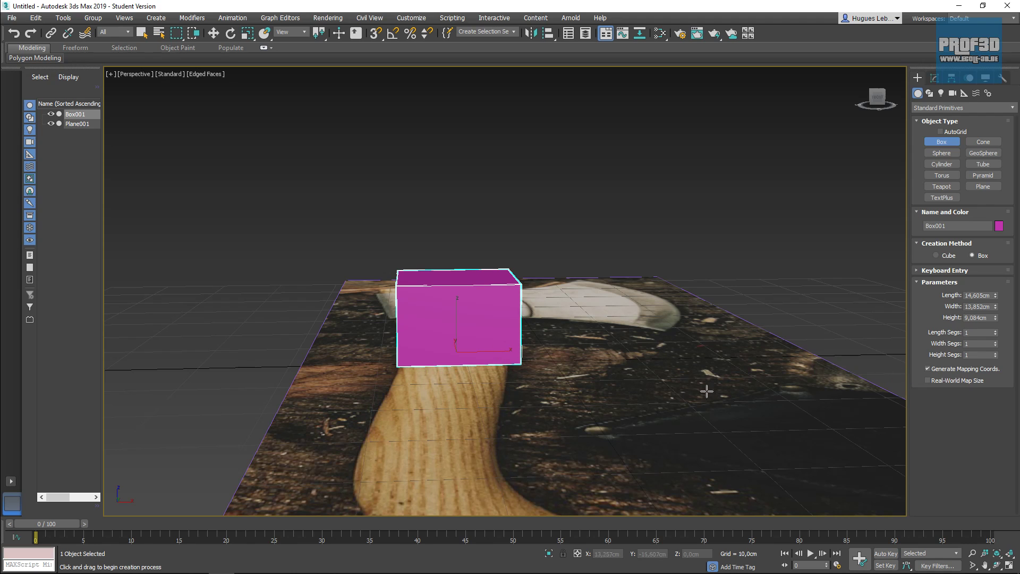
# Give the box 2 height segments and 2 width segments, and adjust its width to 13.99 cm
pyautogui.click(995, 354)
pyautogui.keyDown('alt'); pyautogui.moveTo(520, 327); pyautogui.dragTo(481, 419, button='middle'); pyautogui.keyUp('alt')
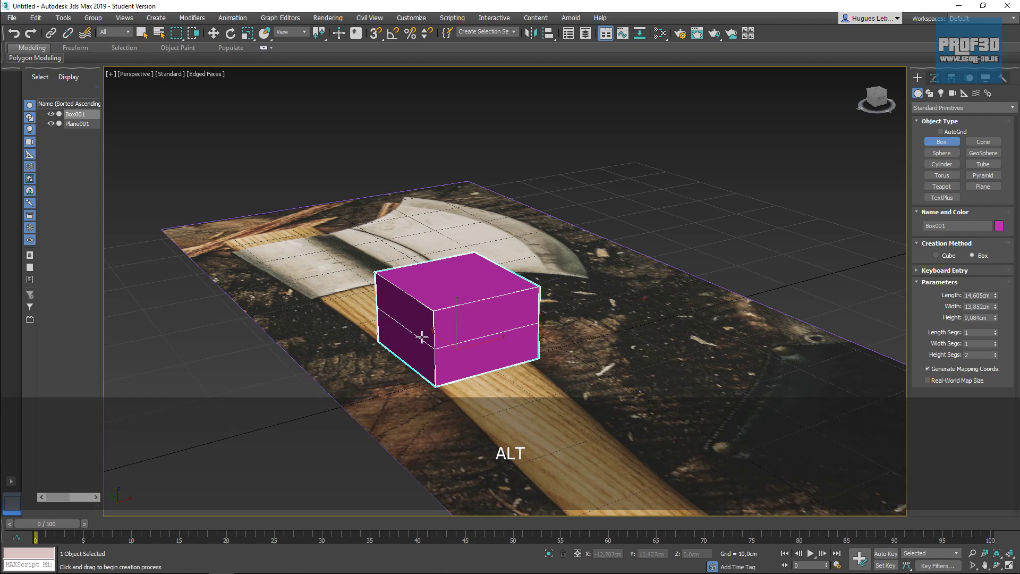
pyautogui.moveTo(995, 309); pyautogui.dragTo(994, 307)
pyautogui.click(996, 341)
pyautogui.keyDown('alt'); pyautogui.moveTo(556, 355); pyautogui.dragTo(571, 345, button='middle'); pyautogui.keyUp('alt')
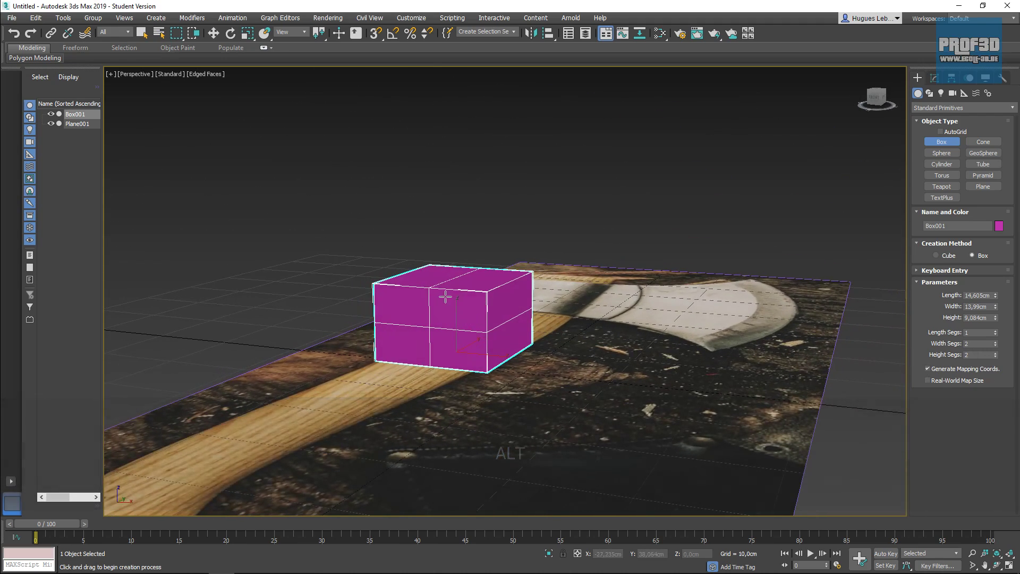
pyautogui.keyDown('alt'); pyautogui.moveTo(549, 328); pyautogui.dragTo(447, 338, button='middle'); pyautogui.keyUp('alt')
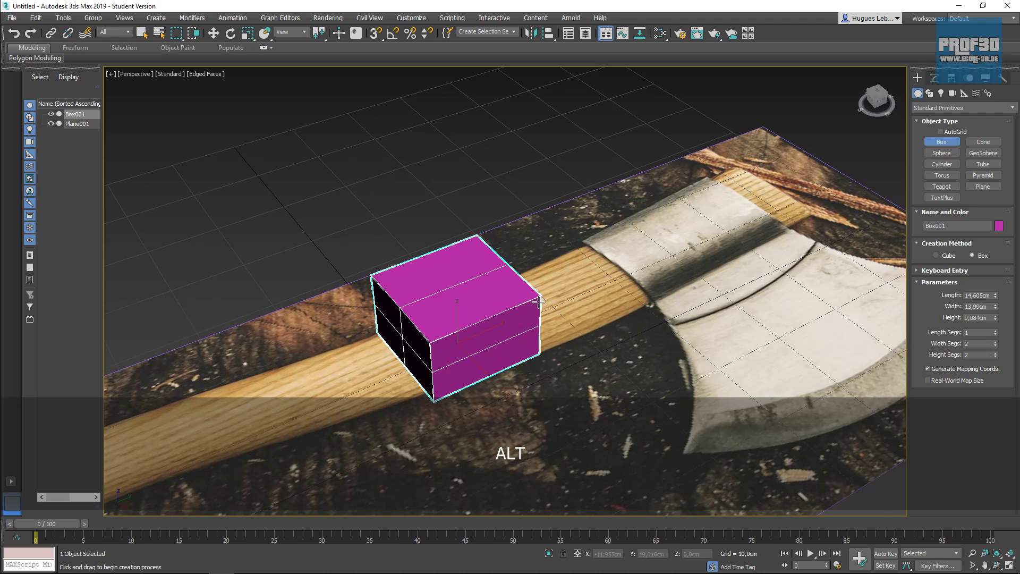
pyautogui.keyDown('alt'); pyautogui.moveTo(379, 370); pyautogui.dragTo(458, 359, button='middle'); pyautogui.keyUp('alt')
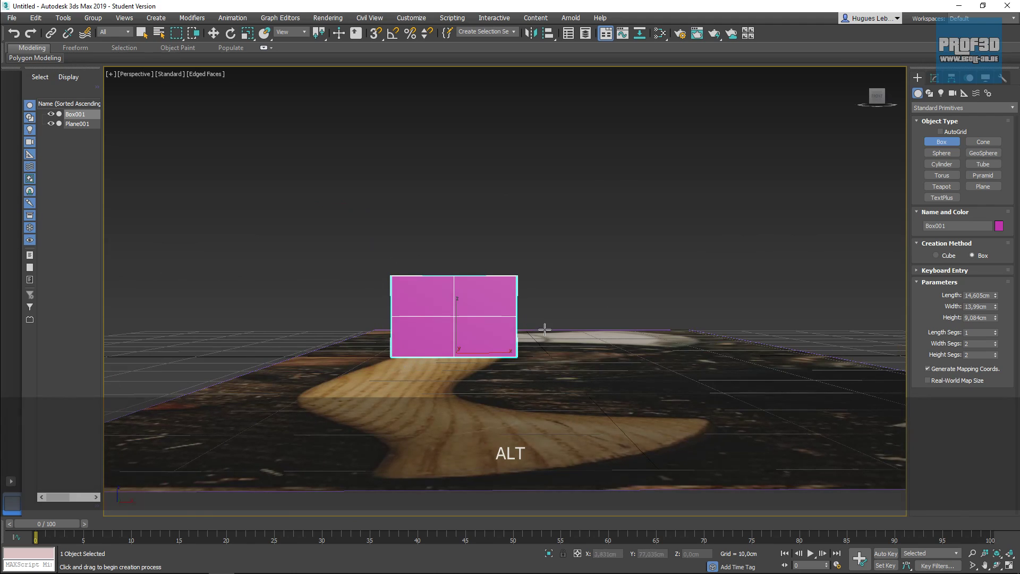
pyautogui.click(934, 77)
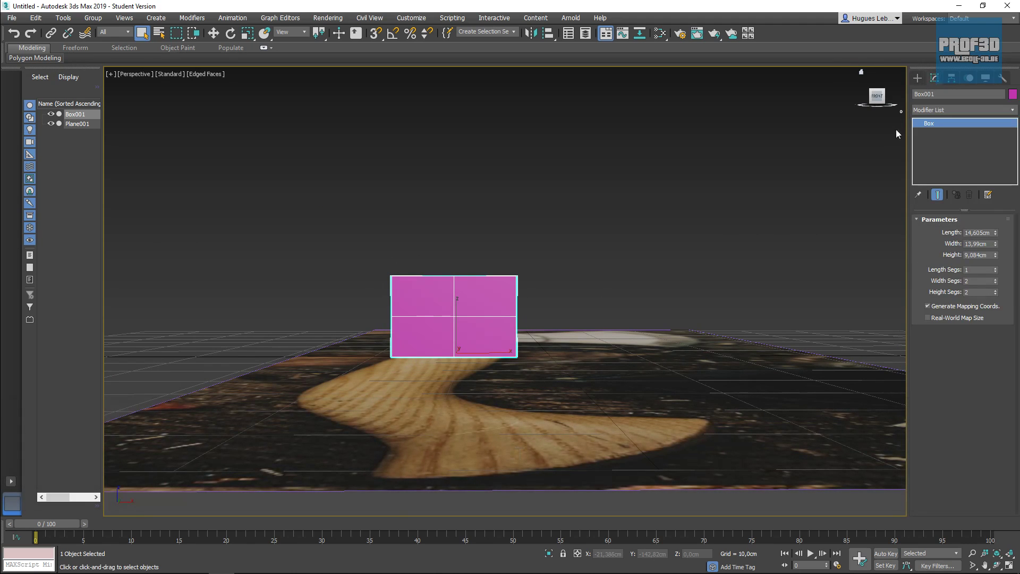
pyautogui.rightClick(925, 123)
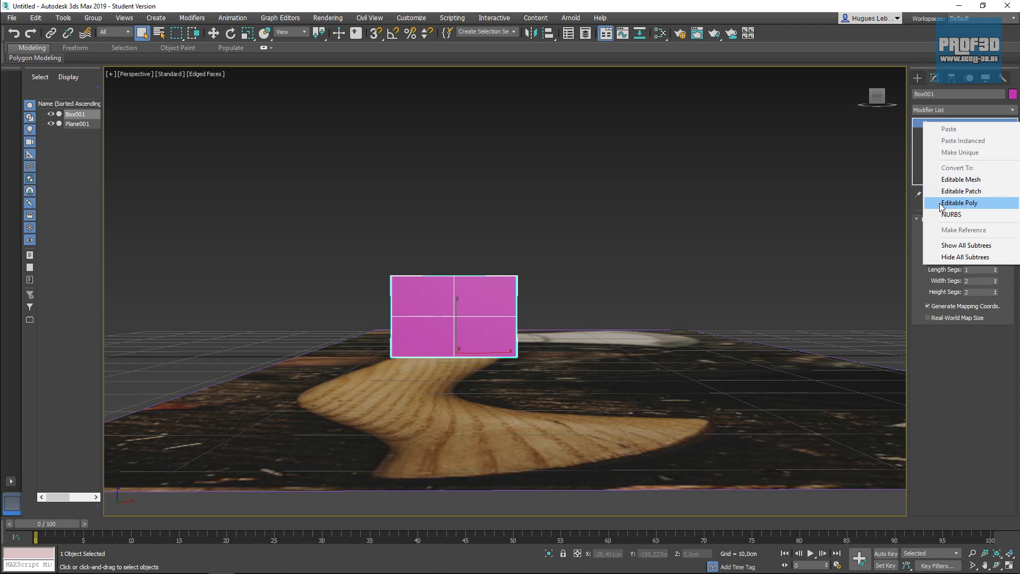
pyautogui.click(918, 164)
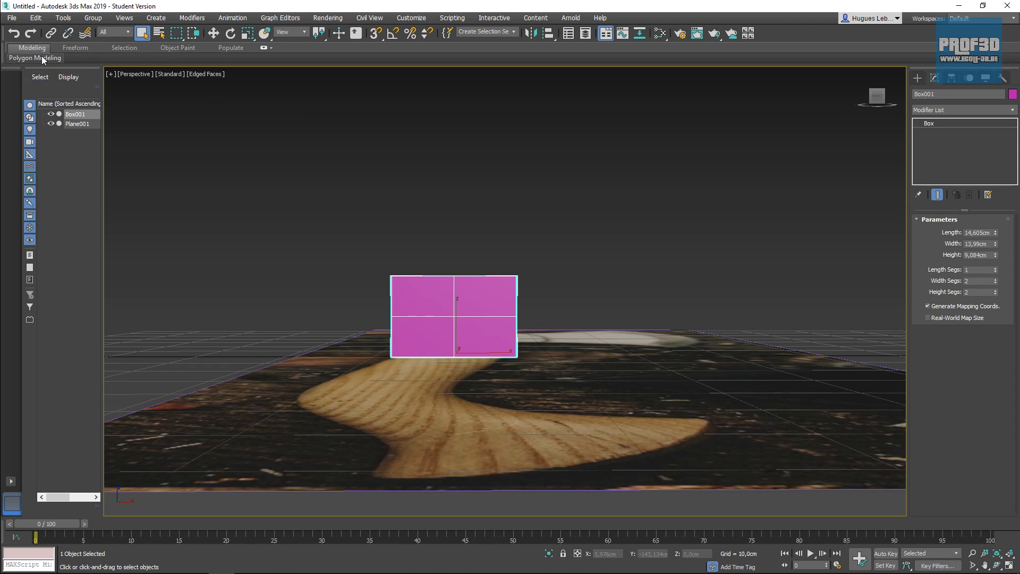
# Convert the box to an editable poly
pyautogui.click(263, 48)
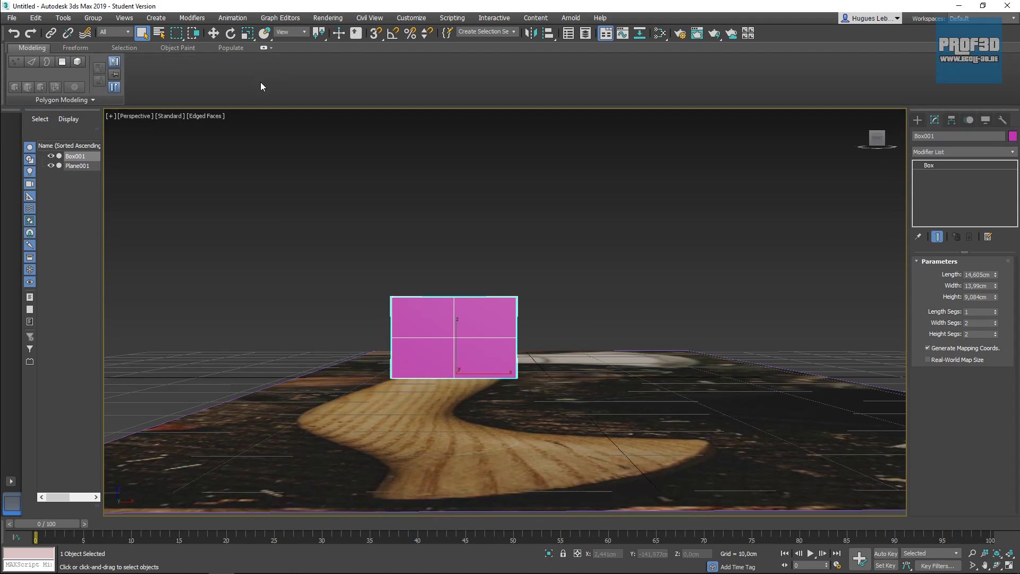
pyautogui.click(87, 99)
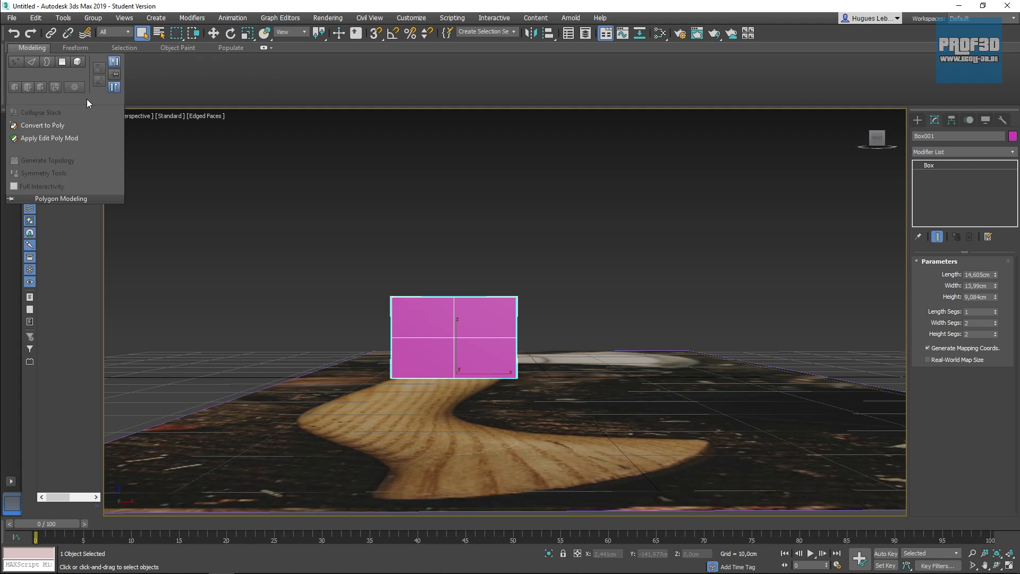
pyautogui.click(36, 126)
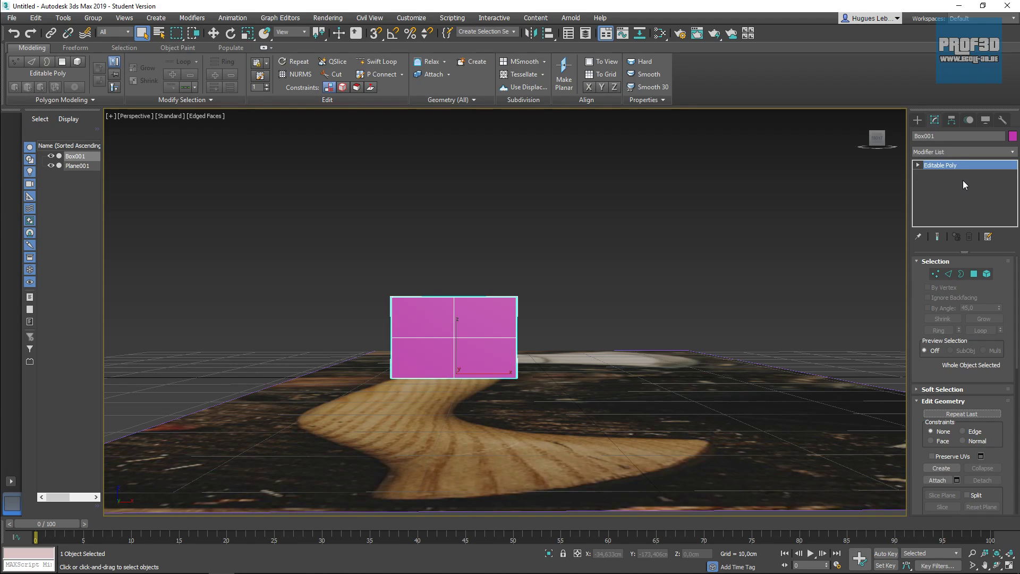
# Move the box's upper-left lengthwise edge about 1.86 cm inward and 0.82 cm down to bevel that corner
pyautogui.moveTo(603, 270)
pyautogui.keyDown('alt'); pyautogui.mouseDown(button='middle')
pyautogui.moveTo(574, 277)
pyautogui.moveTo(605, 262)
pyautogui.mouseUp(button='middle'); pyautogui.keyUp('alt')
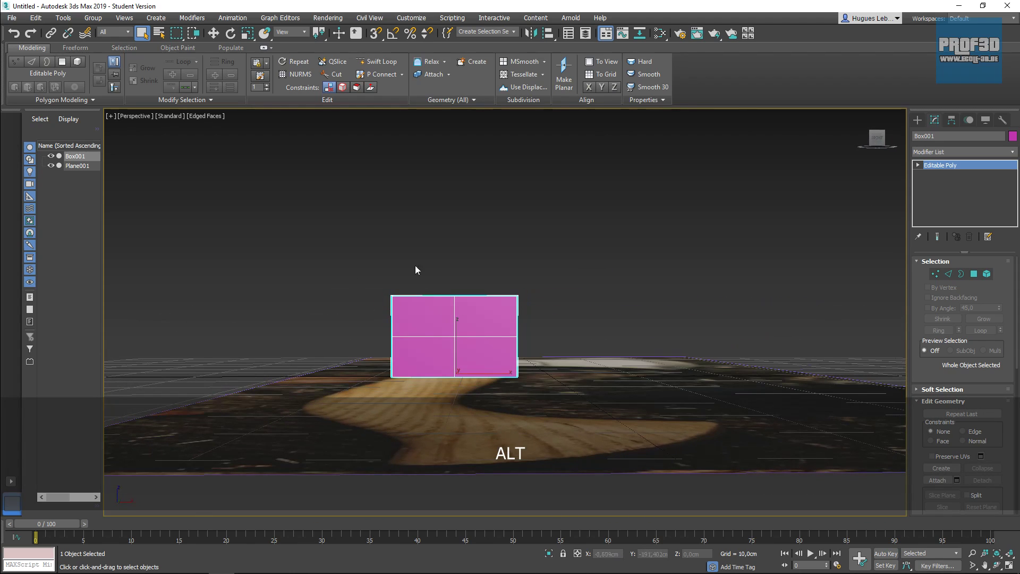
pyautogui.click(949, 274)
pyautogui.keyDown('alt'); pyautogui.moveTo(478, 288); pyautogui.dragTo(474, 300, button='middle'); pyautogui.keyUp('alt')
pyautogui.click(401, 296)
pyautogui.moveTo(431, 325)
pyautogui.keyDown('alt'); pyautogui.mouseDown(button='middle')
pyautogui.moveTo(426, 298)
pyautogui.moveTo(423, 319)
pyautogui.mouseUp(button='middle'); pyautogui.keyUp('alt')
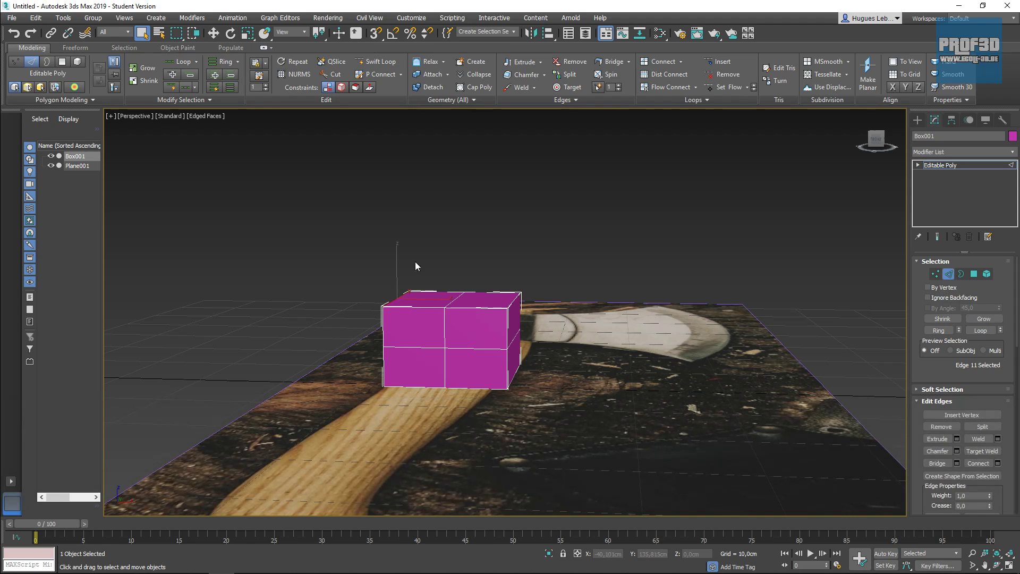
pyautogui.press('w')
pyautogui.keyDown('alt'); pyautogui.moveTo(323, 231); pyautogui.dragTo(318, 208, button='middle'); pyautogui.keyUp('alt')
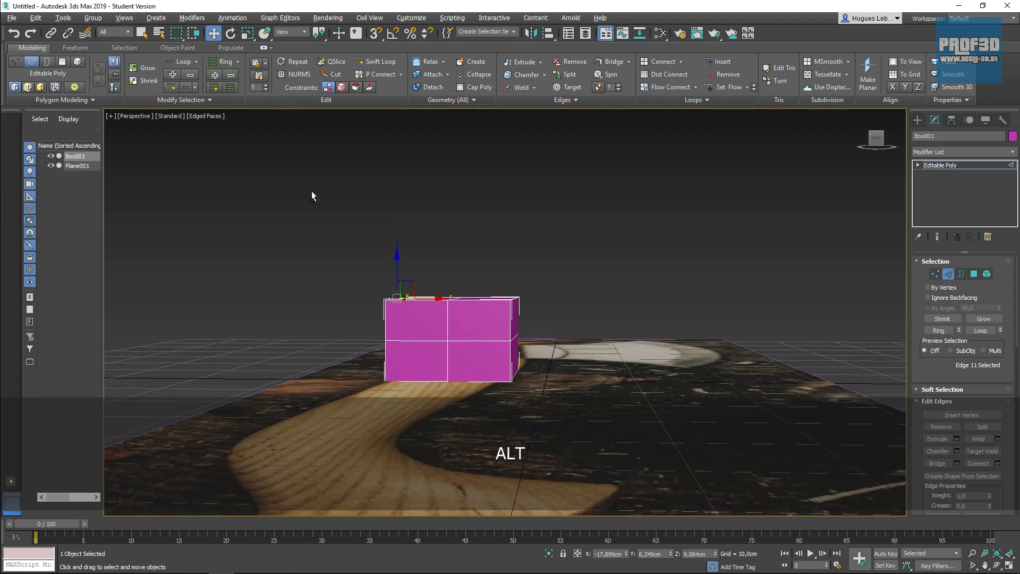
pyautogui.moveTo(409, 287); pyautogui.dragTo(431, 290)
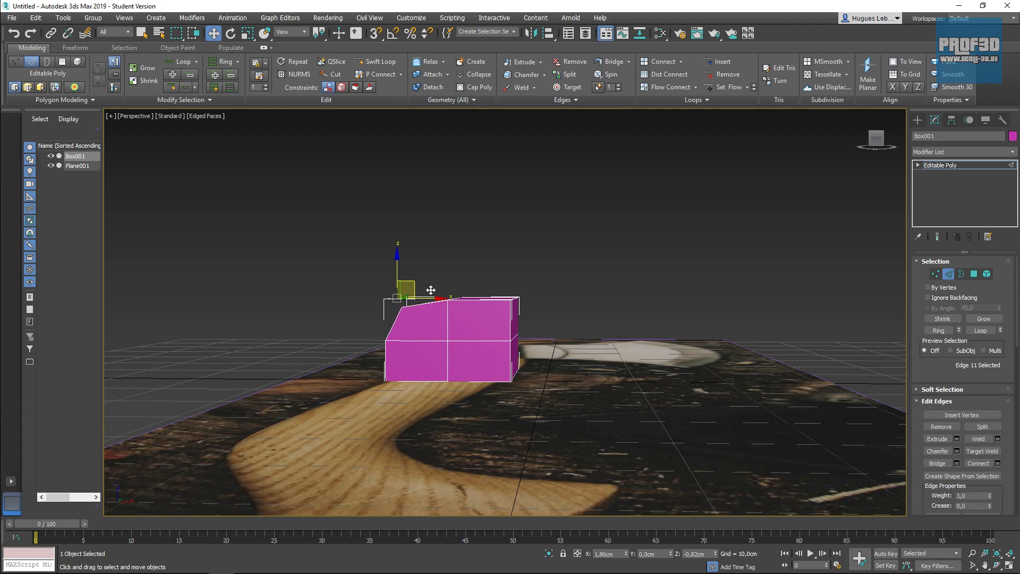
# Move the box's upper-right lengthwise edge inward and down to match, and fine-tune the upper-left edge
pyautogui.click(518, 296)
pyautogui.keyDown('alt'); pyautogui.moveTo(573, 314); pyautogui.dragTo(511, 308, button='middle'); pyautogui.keyUp('alt')
pyautogui.moveTo(509, 302); pyautogui.dragTo(491, 309)
pyautogui.keyDown('alt'); pyautogui.moveTo(429, 290); pyautogui.dragTo(408, 316, button='middle'); pyautogui.keyUp('alt')
pyautogui.click(390, 340)
pyautogui.moveTo(404, 312); pyautogui.dragTo(405, 314)
# Move the two lower lengthwise edges inward and up to give the box a roughly octagonal cross-section
pyautogui.keyDown('alt'); pyautogui.moveTo(526, 400); pyautogui.dragTo(540, 379, button='middle'); pyautogui.keyUp('alt')
pyautogui.click(505, 406)
pyautogui.moveTo(517, 388); pyautogui.dragTo(504, 375)
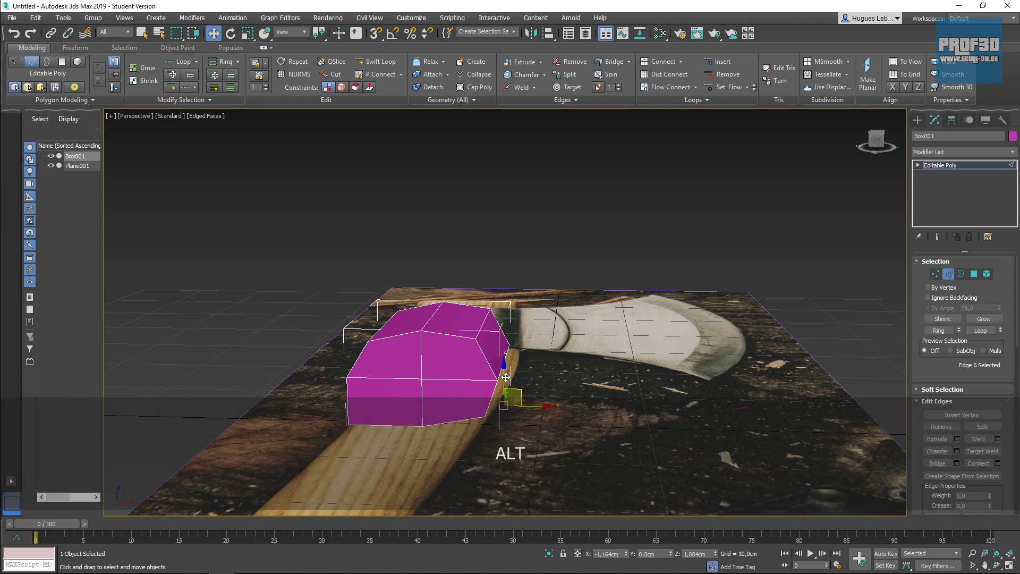
pyautogui.moveTo(400, 420)
pyautogui.keyDown('alt'); pyautogui.mouseDown(button='middle')
pyautogui.moveTo(419, 421)
pyautogui.moveTo(407, 421)
pyautogui.moveTo(408, 402)
pyautogui.mouseUp(button='middle'); pyautogui.keyUp('alt')
pyautogui.click(385, 427)
pyautogui.moveTo(392, 406); pyautogui.dragTo(400, 393)
pyautogui.moveTo(427, 376)
pyautogui.keyDown('alt'); pyautogui.mouseDown(button='middle')
pyautogui.moveTo(445, 390)
pyautogui.moveTo(437, 390)
pyautogui.mouseUp(button='middle'); pyautogui.keyUp('alt')
pyautogui.moveTo(394, 393); pyautogui.dragTo(409, 388)
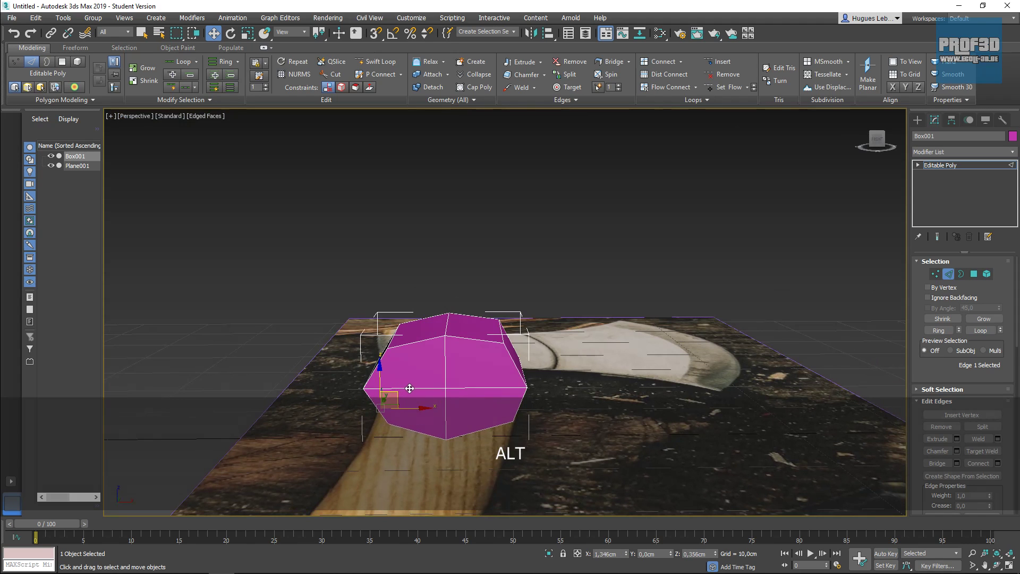
# Move the side vertices at the end farther from the axe head inward to match the wooden handle's width
pyautogui.keyDown('alt'); pyautogui.moveTo(410, 390); pyautogui.dragTo(451, 395, button='middle'); pyautogui.keyUp('alt')
pyautogui.keyDown('alt'); pyautogui.moveTo(510, 350); pyautogui.dragTo(336, 454, button='middle'); pyautogui.keyUp('alt')
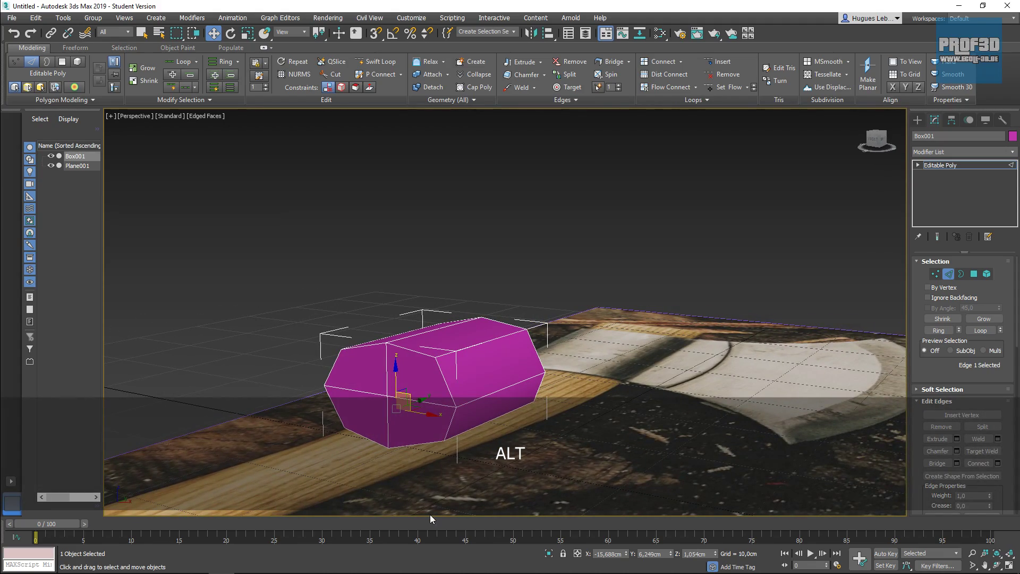
pyautogui.keyDown('alt'); pyautogui.moveTo(429, 512); pyautogui.dragTo(614, 319, button='middle'); pyautogui.keyUp('alt')
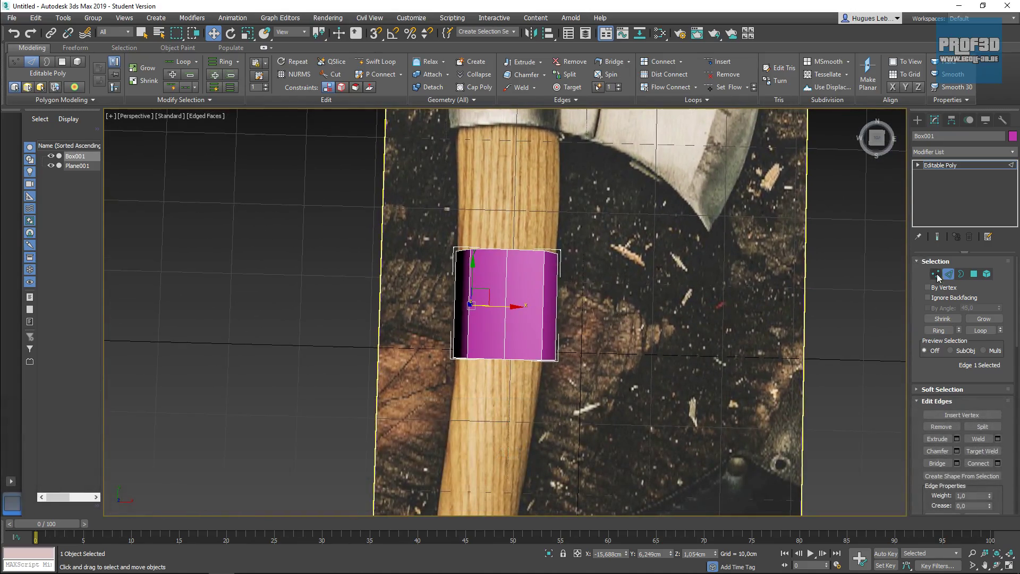
pyautogui.click(937, 276)
pyautogui.moveTo(565, 357); pyautogui.dragTo(572, 307, button='middle')
pyautogui.scroll(5, 571, 307)
pyautogui.moveTo(396, 275); pyautogui.dragTo(473, 340)
pyautogui.moveTo(468, 301); pyautogui.dragTo(474, 301)
pyautogui.moveTo(585, 284); pyautogui.dragTo(606, 307)
pyautogui.moveTo(472, 295); pyautogui.dragTo(533, 305)
pyautogui.click(527, 359)
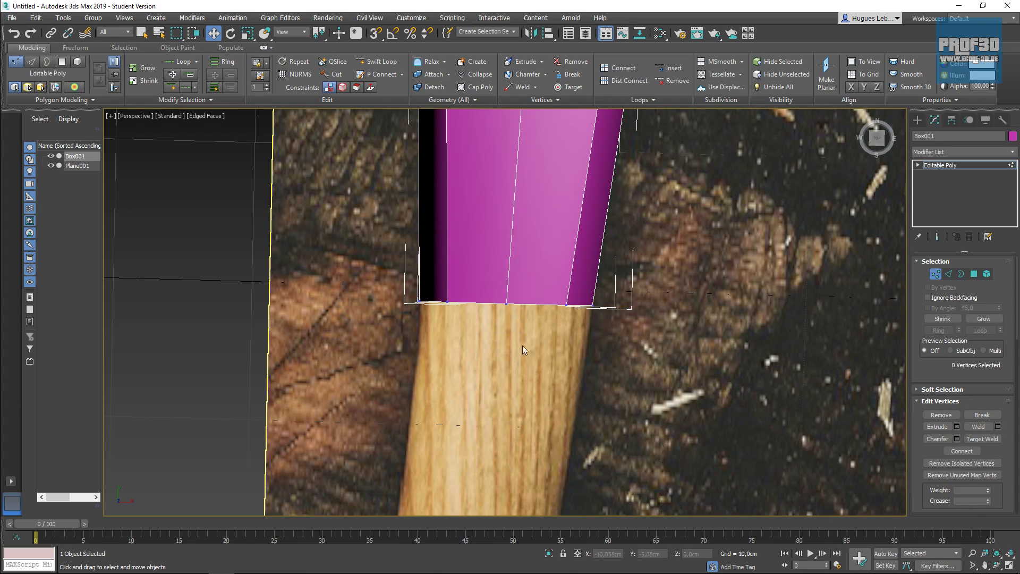
# Shift the middle vertices of the handle's narrowed end sideways to center them, placing the central one at about X -11.5 cm
pyautogui.moveTo(531, 316); pyautogui.dragTo(514, 386, button='middle')
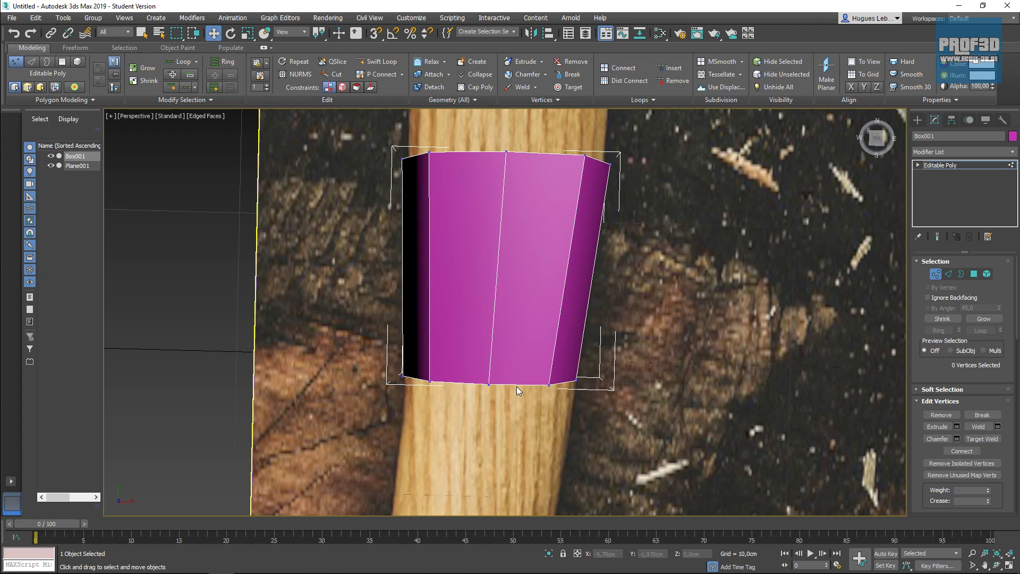
pyautogui.scroll(3, 530, 384)
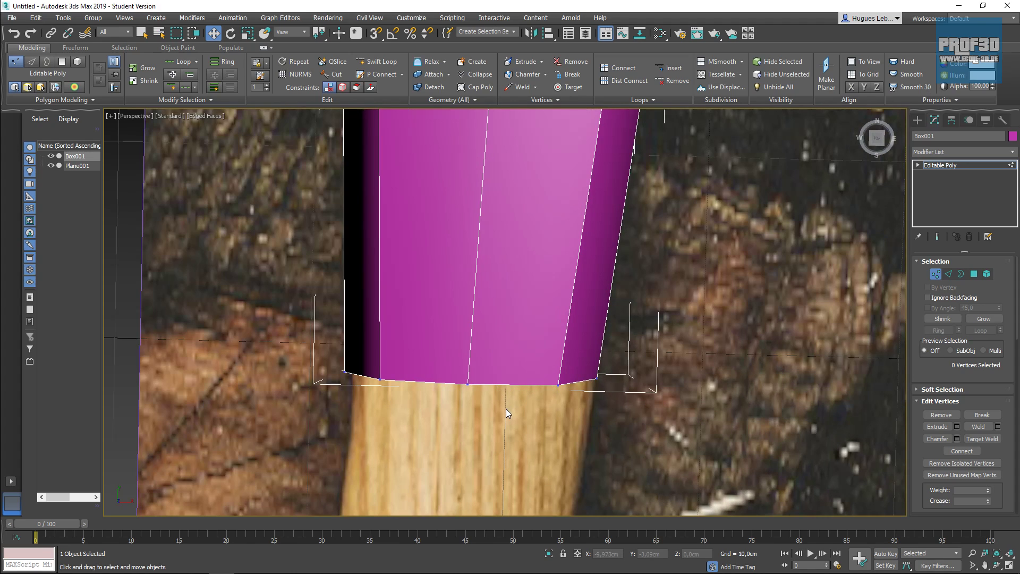
pyautogui.keyDown('alt'); pyautogui.moveTo(505, 421); pyautogui.dragTo(400, 356, button='middle'); pyautogui.keyUp('alt')
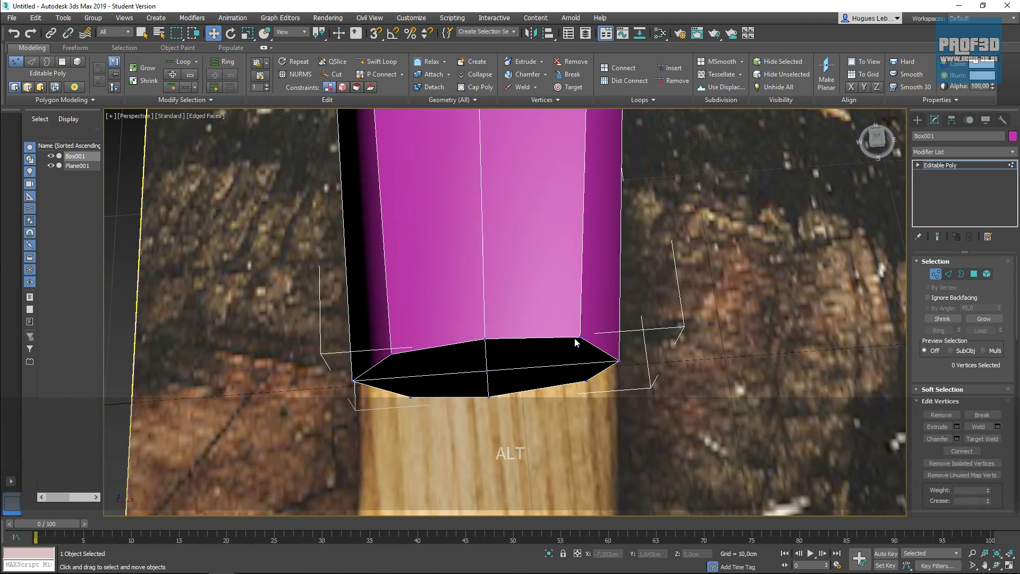
pyautogui.click(489, 396)
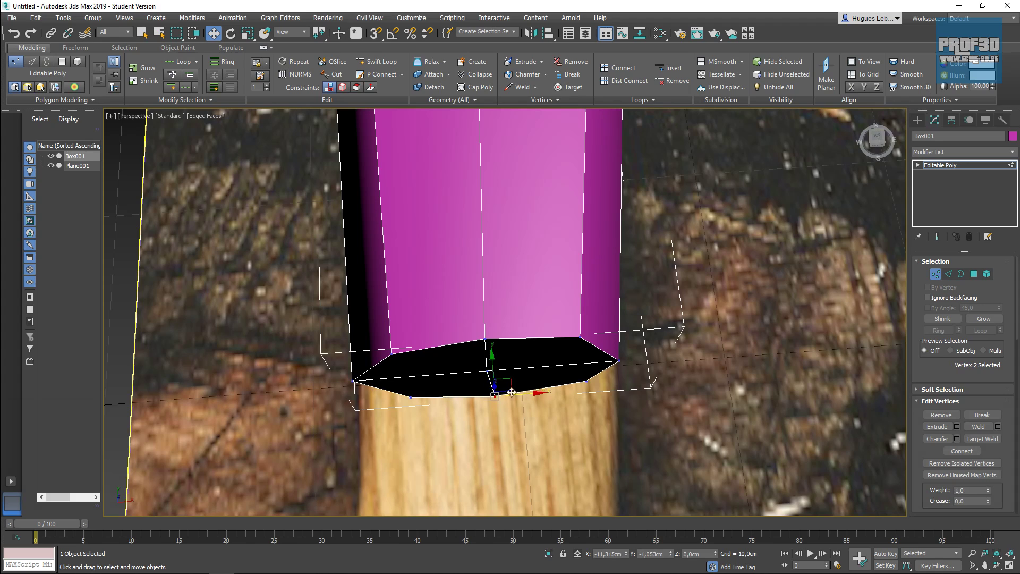
pyautogui.click(486, 370)
pyautogui.moveTo(523, 369); pyautogui.dragTo(521, 369)
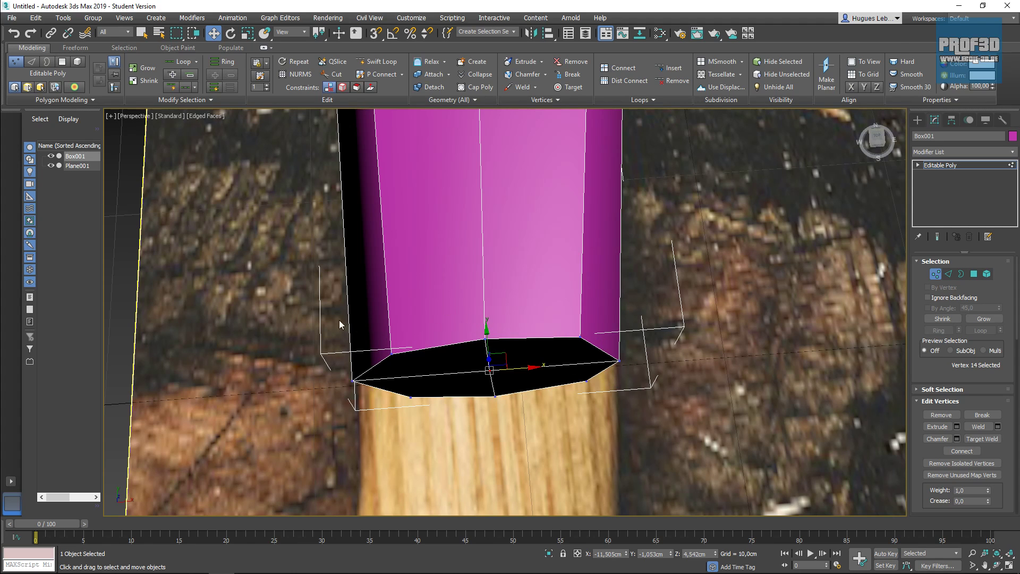
pyautogui.scroll(-8, 546, 454)
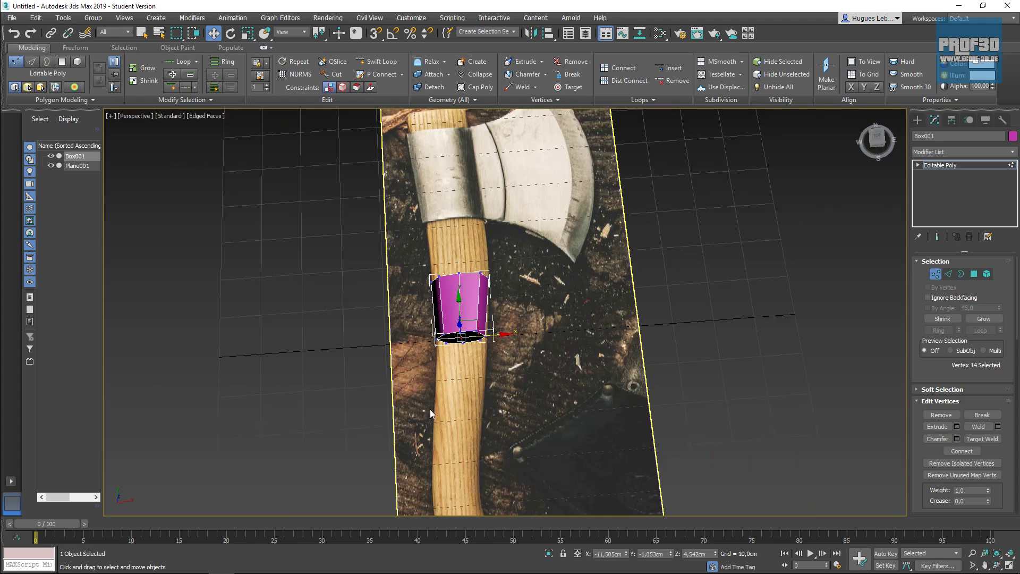
pyautogui.moveTo(480, 407)
pyautogui.keyDown('alt'); pyautogui.mouseDown(button='middle')
pyautogui.moveTo(447, 379)
pyautogui.moveTo(451, 350)
pyautogui.moveTo(460, 409)
pyautogui.mouseUp(button='middle'); pyautogui.keyUp('alt')
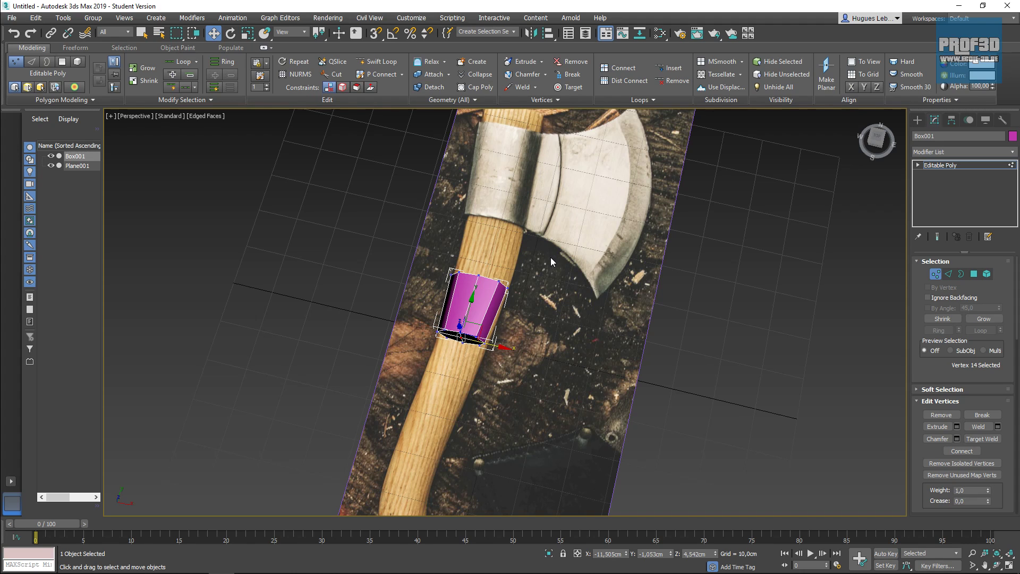
pyautogui.keyDown('alt'); pyautogui.moveTo(522, 331); pyautogui.dragTo(513, 207, button='middle'); pyautogui.keyUp('alt')
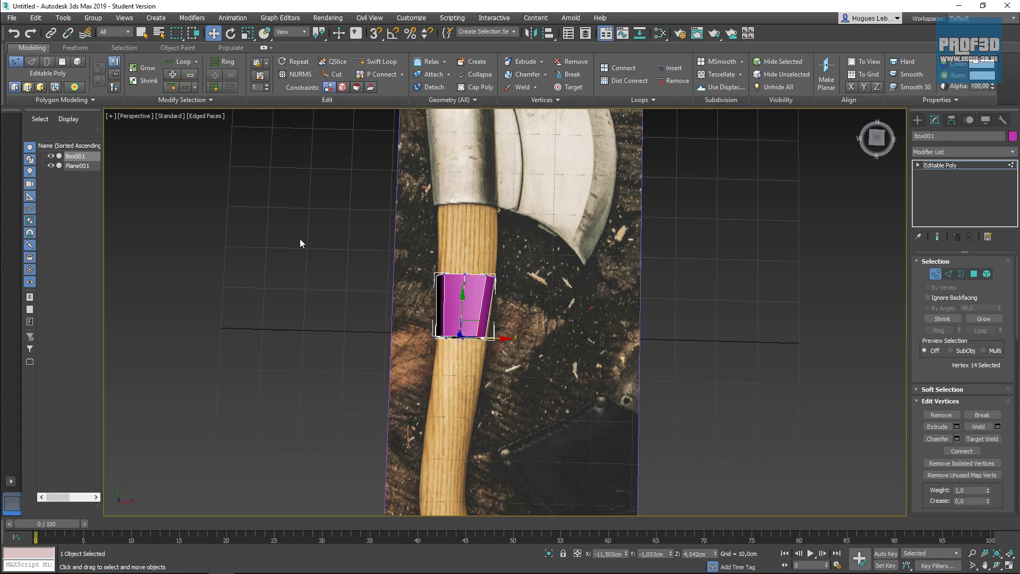
# Extrude the four end polygons facing the axe head along the handle to about Y 27.6 cm
pyautogui.click(973, 273)
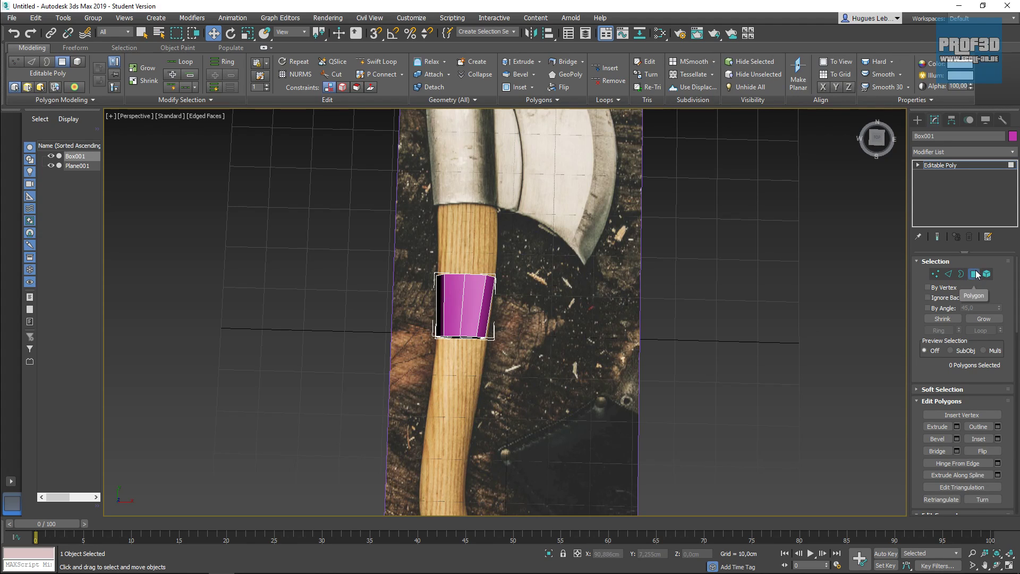
pyautogui.press('alt')
pyautogui.keyDown('alt'); pyautogui.moveTo(378, 376); pyautogui.dragTo(435, 318, button='middle'); pyautogui.keyUp('alt')
pyautogui.scroll(3, 441, 314)
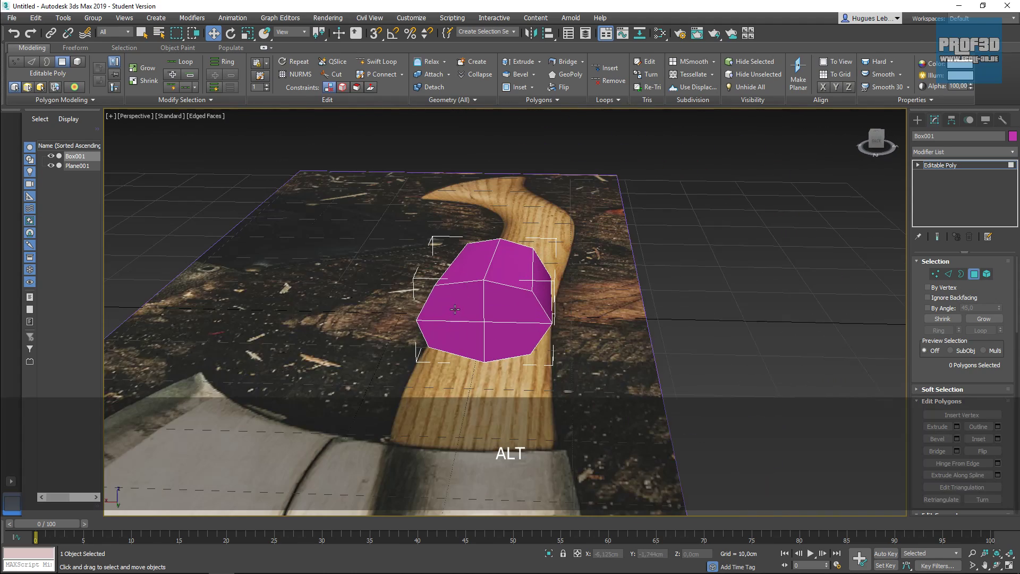
pyautogui.click(455, 309)
pyautogui.keyDown('ctrl'); pyautogui.click(497, 310); pyautogui.keyUp('ctrl')
pyautogui.keyDown('ctrl'); pyautogui.click(490, 335); pyautogui.keyUp('ctrl')
pyautogui.keyDown('ctrl'); pyautogui.click(473, 335); pyautogui.keyUp('ctrl')
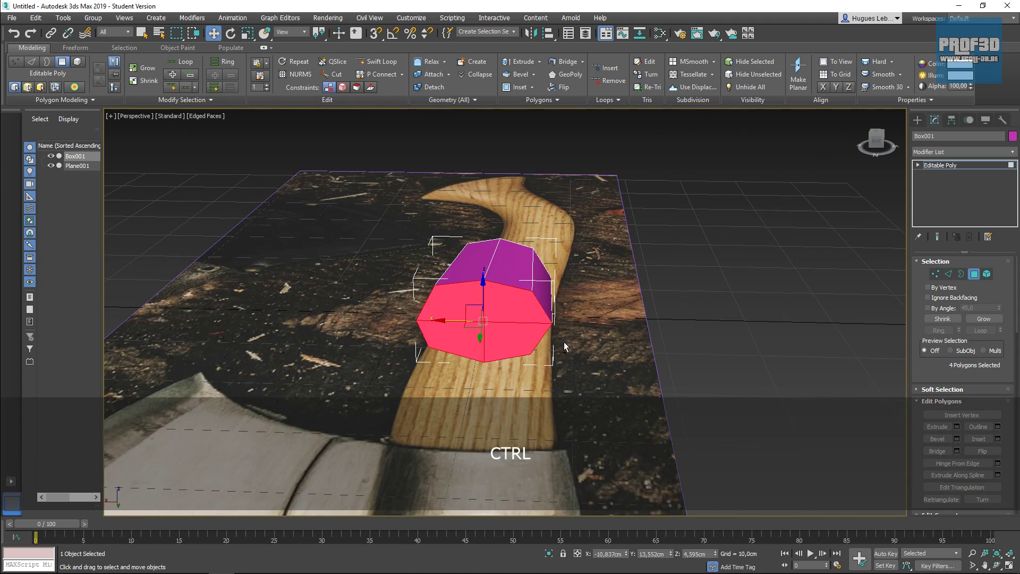
pyautogui.keyDown('alt'); pyautogui.moveTo(660, 298); pyautogui.dragTo(476, 359, button='middle'); pyautogui.keyUp('alt')
pyautogui.scroll(-3, 476, 359)
pyautogui.keyDown('alt'); pyautogui.moveTo(523, 331); pyautogui.dragTo(524, 334, button='middle'); pyautogui.keyUp('alt')
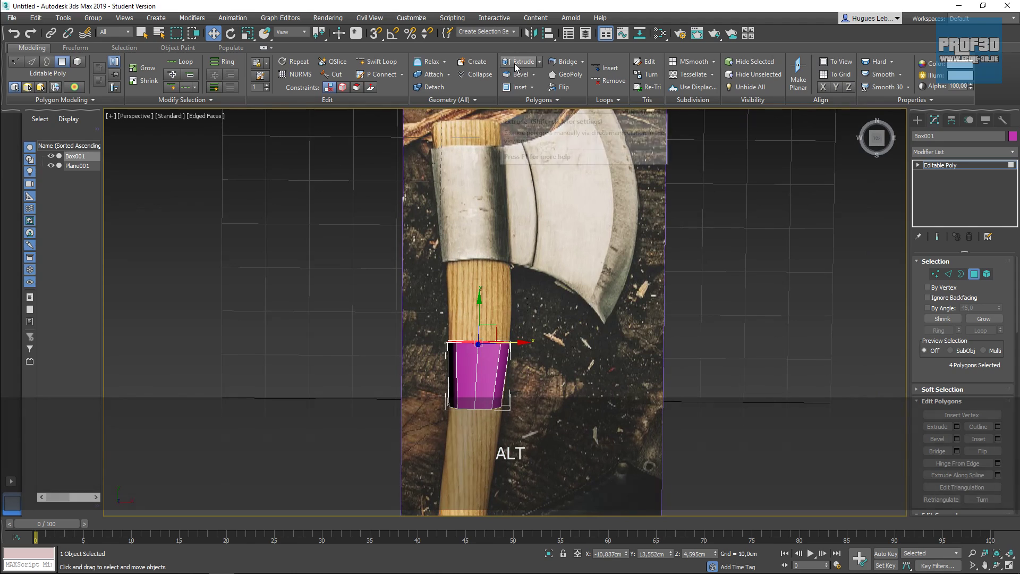
pyautogui.scroll(-2, 912, 366)
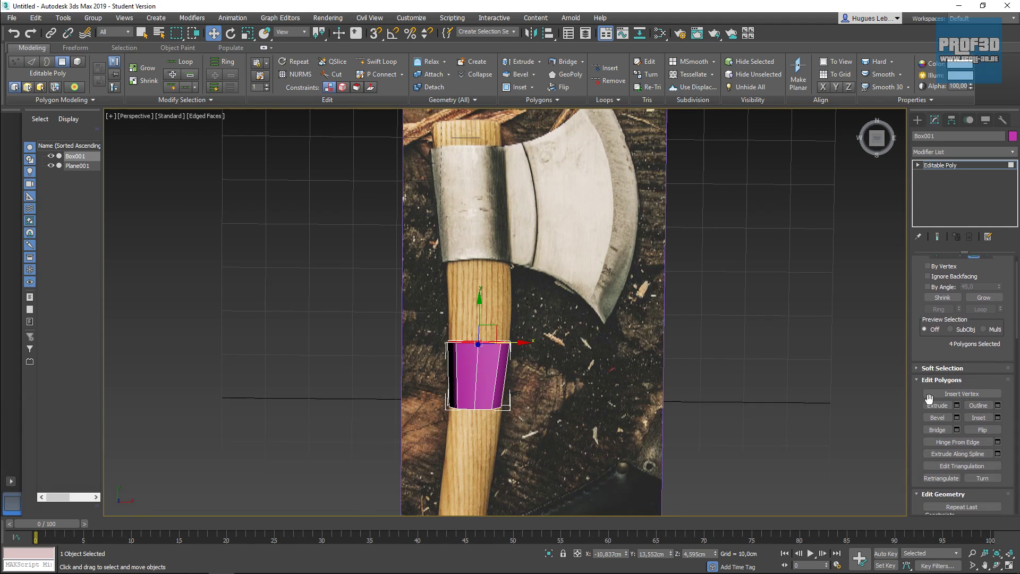
pyautogui.click(519, 62)
pyautogui.keyDown('alt'); pyautogui.moveTo(517, 325); pyautogui.dragTo(686, 278, button='middle'); pyautogui.keyUp('alt')
pyautogui.moveTo(498, 348); pyautogui.dragTo(509, 281)
pyautogui.keyDown('alt'); pyautogui.moveTo(639, 288); pyautogui.dragTo(565, 321, button='middle'); pyautogui.keyUp('alt')
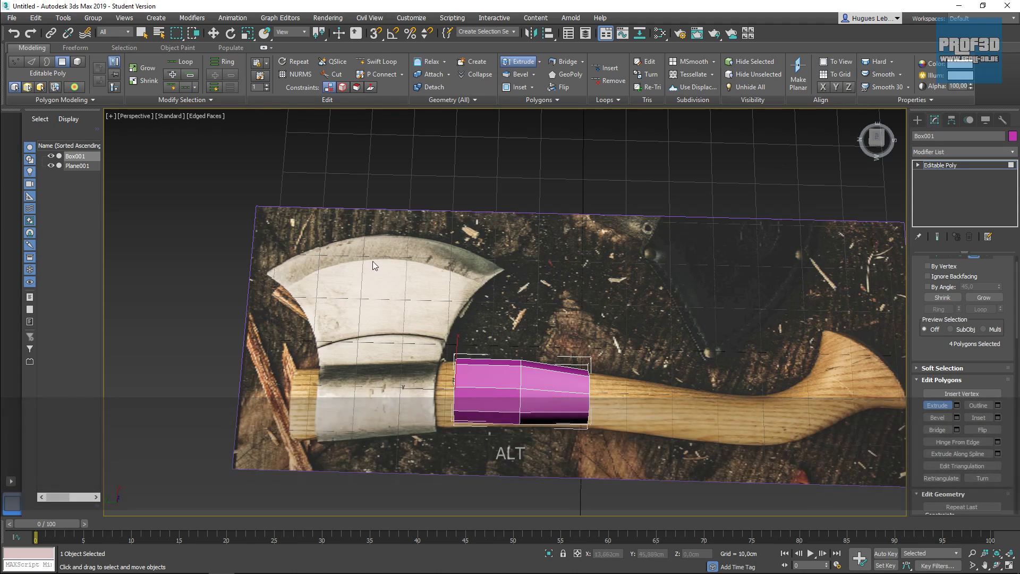
# Move the extruded end face closer to the metal head, to about Y 28.6 cm
pyautogui.press('w')
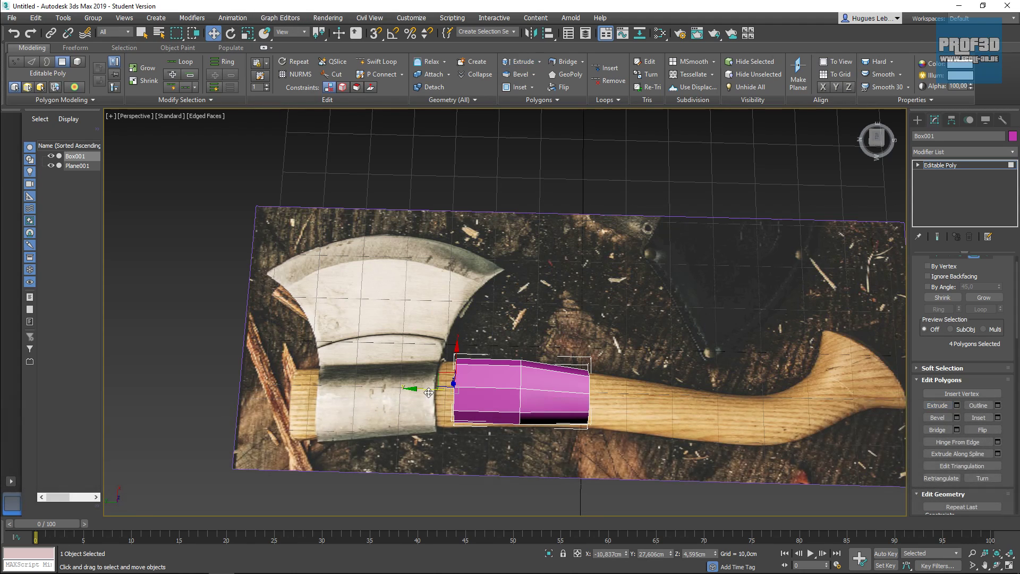
pyautogui.keyDown('alt'); pyautogui.moveTo(483, 354); pyautogui.dragTo(480, 302, button='middle'); pyautogui.keyUp('alt')
pyautogui.scroll(6, 553, 266)
pyautogui.moveTo(558, 281); pyautogui.dragTo(584, 200, button='middle')
pyautogui.scroll(-3, 613, 284)
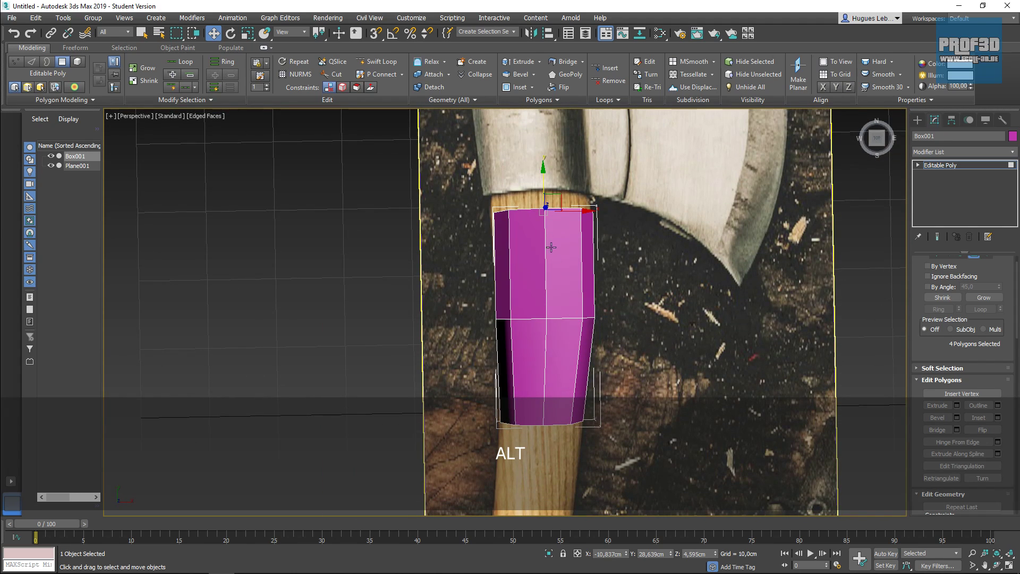
pyautogui.moveTo(611, 277); pyautogui.dragTo(568, 297, button='middle')
# Adjust the side vertices of the extruded end to follow the wooden handle's outline just below the metal head
pyautogui.click(917, 165)
pyautogui.click(938, 175)
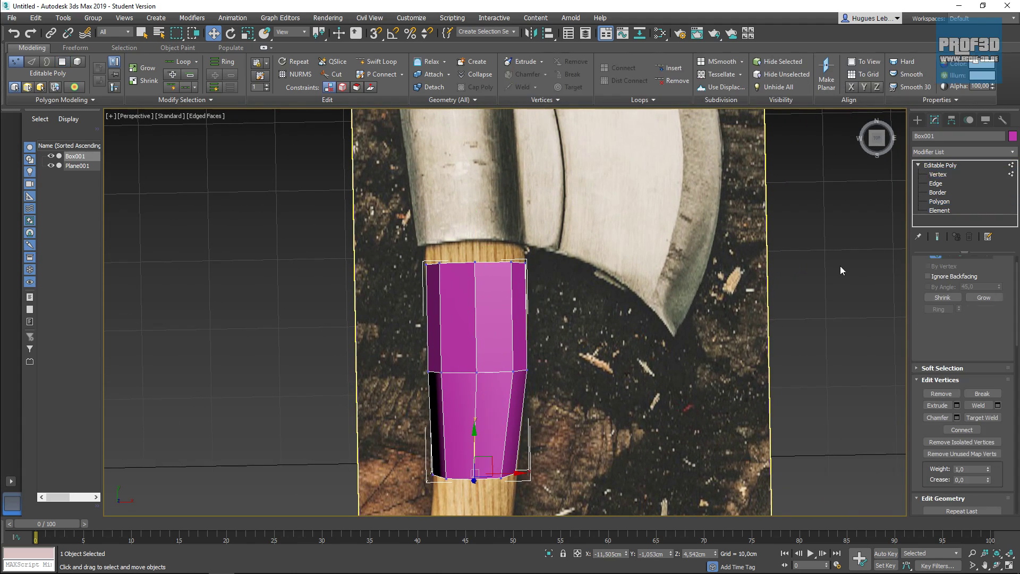
pyautogui.keyDown('alt'); pyautogui.moveTo(544, 244); pyautogui.dragTo(548, 245, button='middle'); pyautogui.keyUp('alt')
pyautogui.rightClick(548, 246)
pyautogui.click(671, 231)
pyautogui.moveTo(559, 242); pyautogui.dragTo(553, 264)
pyautogui.moveTo(446, 273); pyautogui.dragTo(404, 277)
pyautogui.click(568, 242)
pyautogui.click(593, 283)
# Extrude the end polygons again over the metal head and shift them sideways to about X -12.06 cm, Y 44.56 cm
pyautogui.click(940, 202)
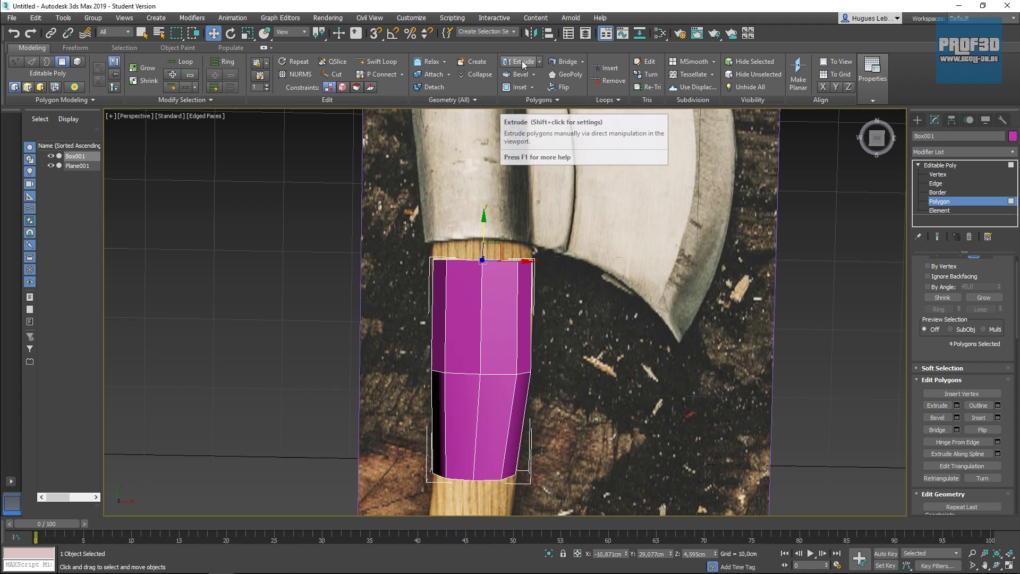
pyautogui.click(937, 405)
pyautogui.keyDown('alt'); pyautogui.moveTo(553, 426); pyautogui.dragTo(494, 297, button='middle'); pyautogui.keyUp('alt')
pyautogui.moveTo(493, 296); pyautogui.dragTo(533, 196)
pyautogui.press('w')
pyautogui.keyDown('alt'); pyautogui.moveTo(677, 258); pyautogui.dragTo(560, 279, button='middle'); pyautogui.keyUp('alt')
pyautogui.moveTo(494, 308); pyautogui.dragTo(476, 308)
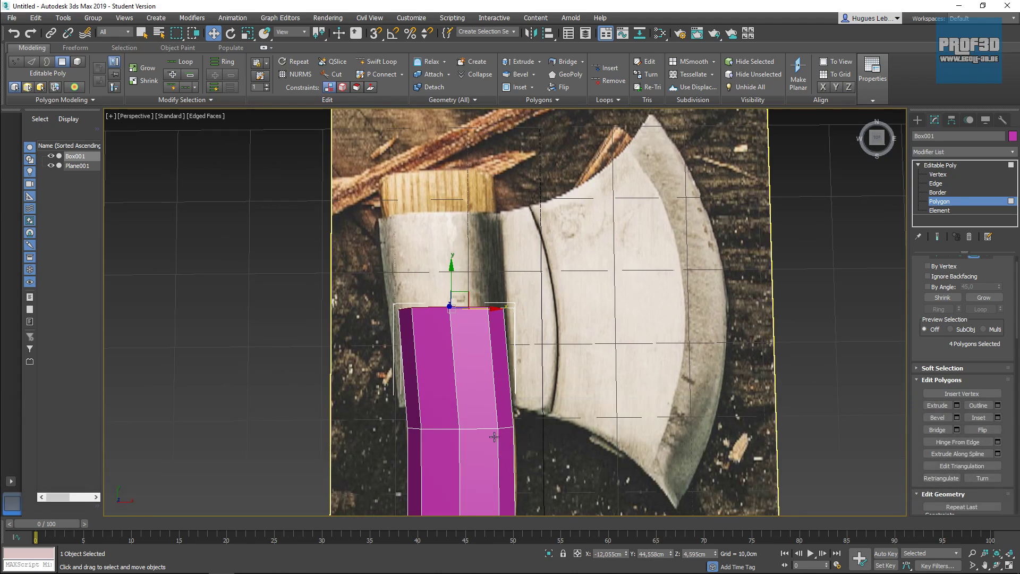
# Rotate the new end face slightly to follow the handle's lean and shift it sideways to about X -12.4 cm
pyautogui.click(230, 33)
pyautogui.moveTo(488, 288); pyautogui.dragTo(488, 288)
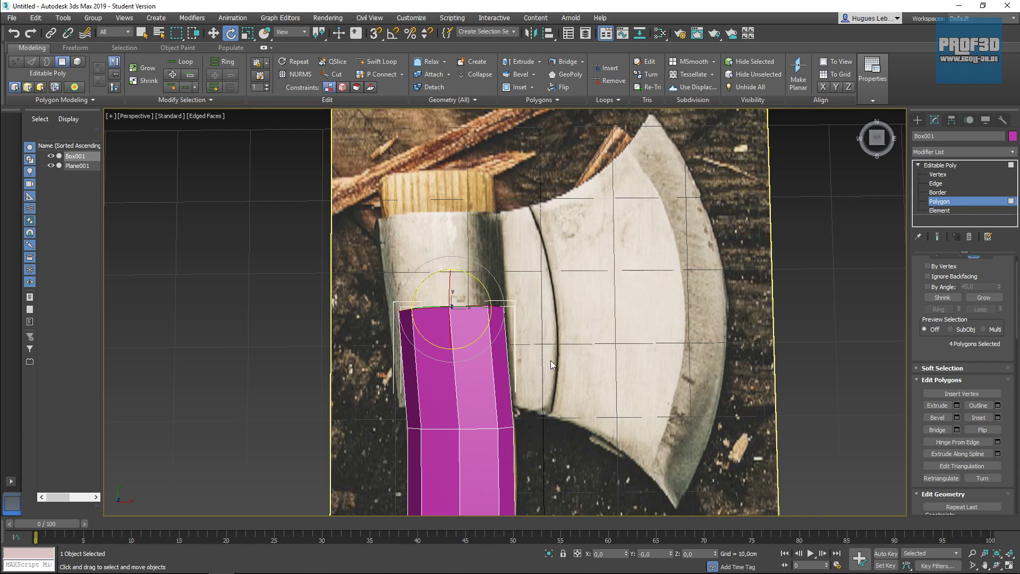
pyautogui.moveTo(595, 384); pyautogui.dragTo(594, 360, button='middle')
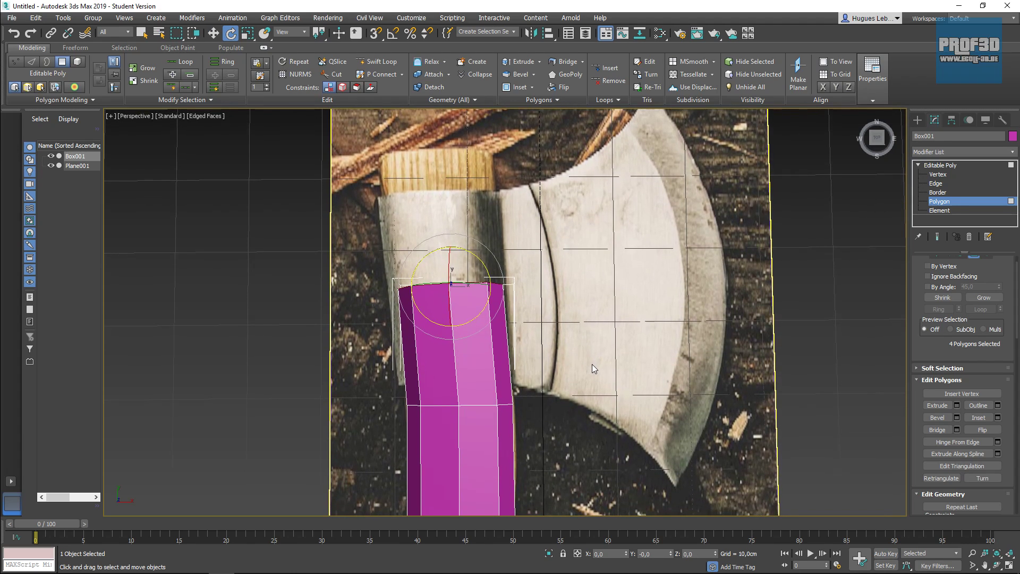
pyautogui.click(213, 33)
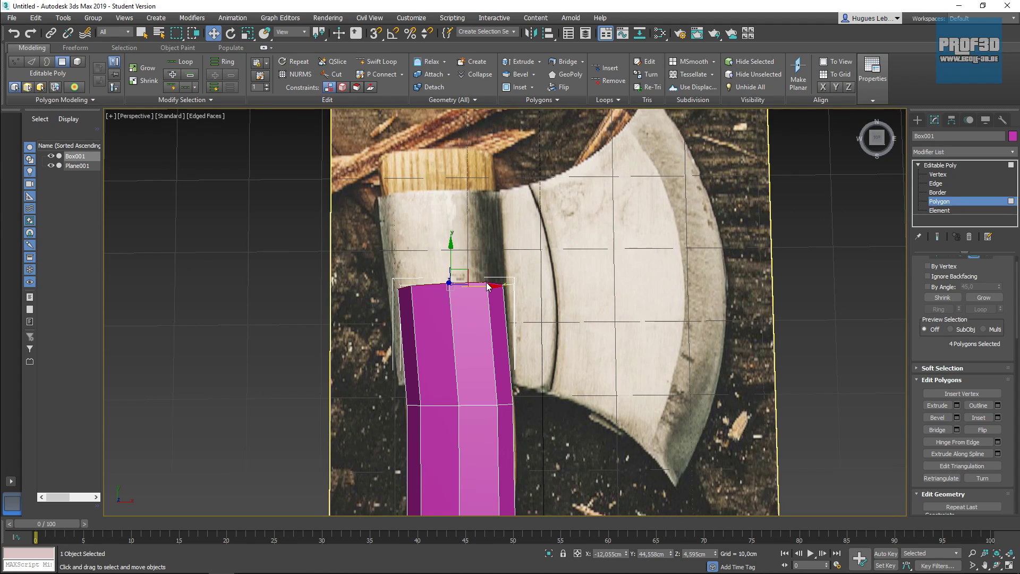
pyautogui.moveTo(486, 285); pyautogui.dragTo(483, 285)
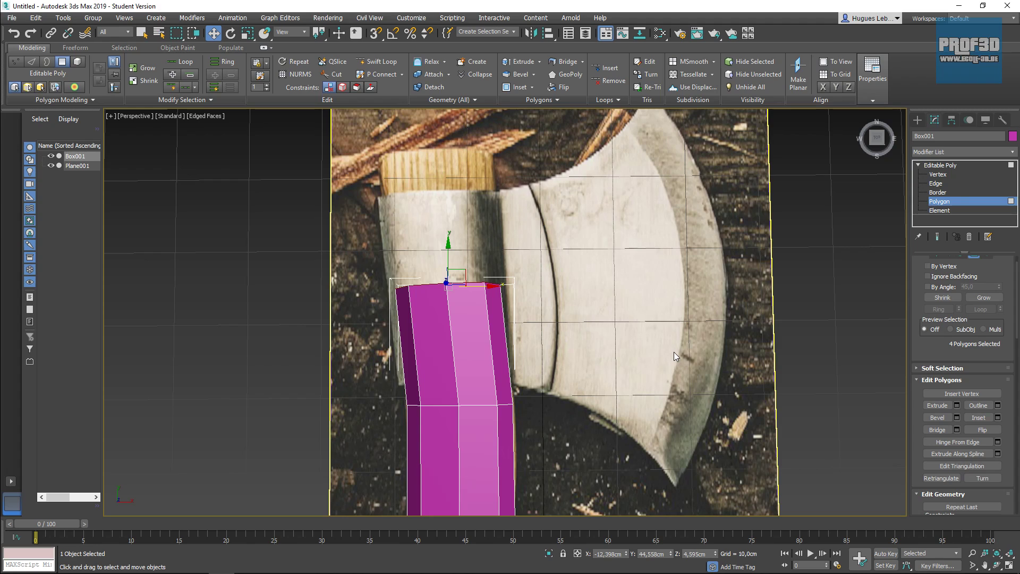
# Extrude the four end polygons by 18.117 cm over the metal head, toward the handle's upper tip
pyautogui.click(957, 406)
pyautogui.moveTo(513, 331); pyautogui.dragTo(513, 318)
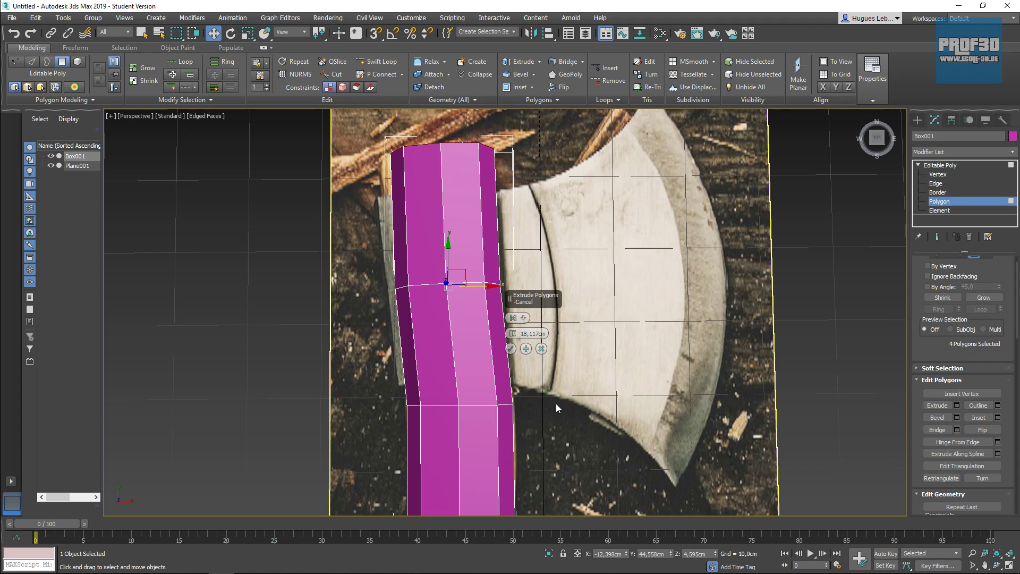
pyautogui.click(511, 349)
# Switch to the top view and display the model shaded with edged faces over the reference photo
pyautogui.moveTo(544, 225); pyautogui.dragTo(530, 271, button='middle')
pyautogui.keyDown('alt'); pyautogui.moveTo(569, 208); pyautogui.dragTo(597, 271, button='middle'); pyautogui.keyUp('alt')
pyautogui.press('t')
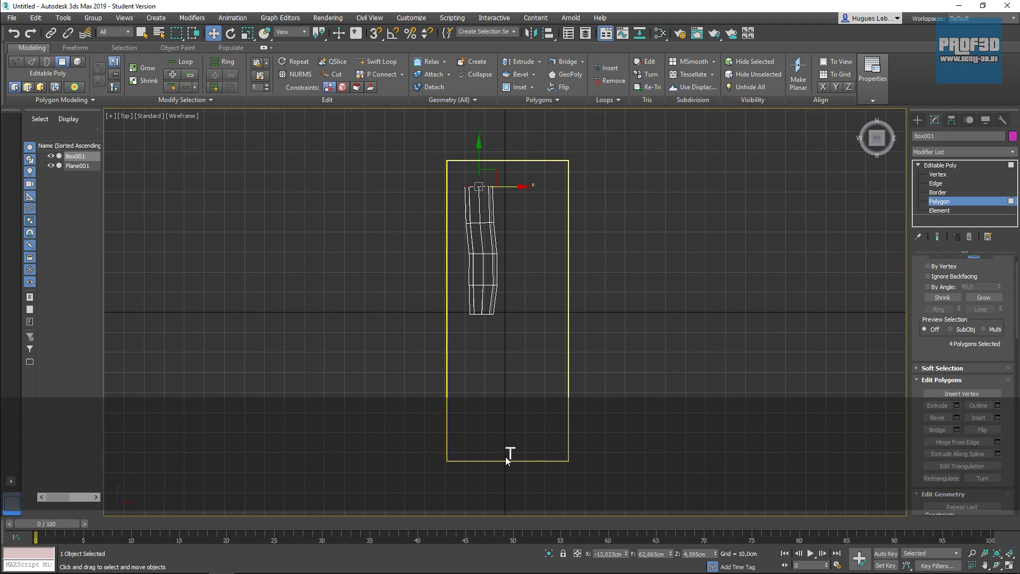
pyautogui.moveTo(495, 213); pyautogui.dragTo(462, 247, button='middle')
pyautogui.scroll(3, 463, 248)
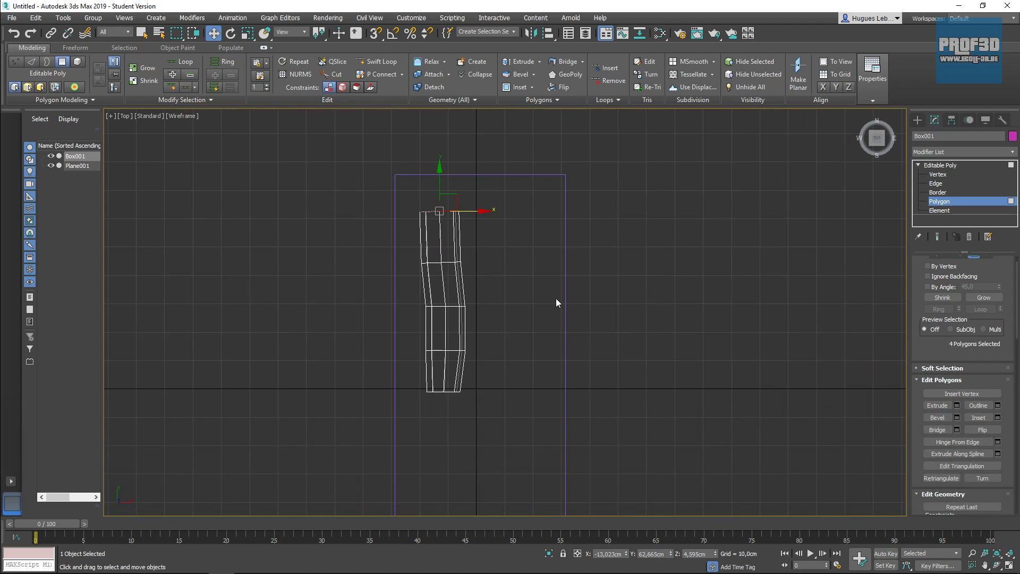
pyautogui.click(182, 116)
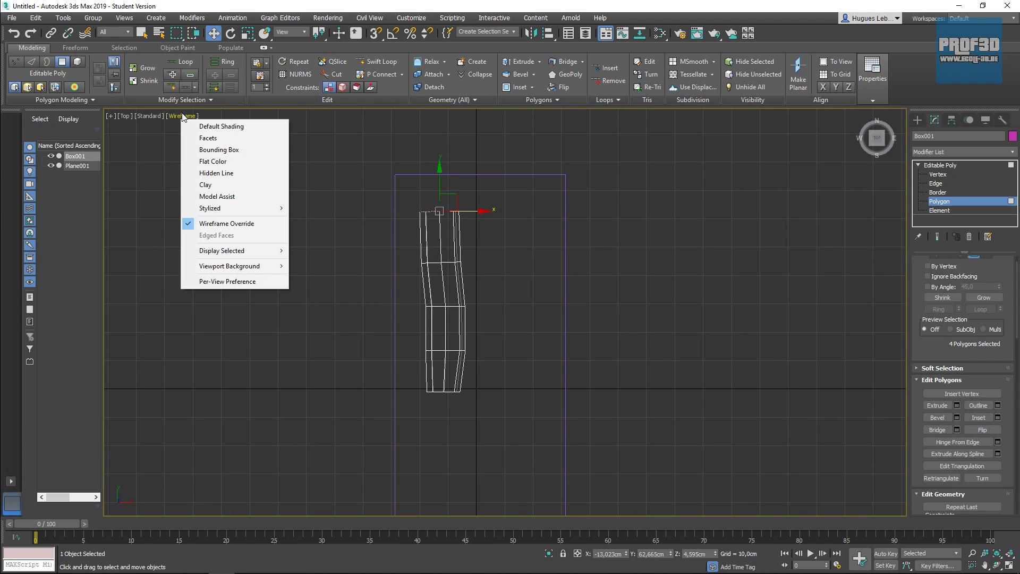
pyautogui.click(182, 115)
pyautogui.click(671, 204)
pyautogui.moveTo(635, 256); pyautogui.dragTo(610, 247, button='middle')
pyautogui.press('F3')
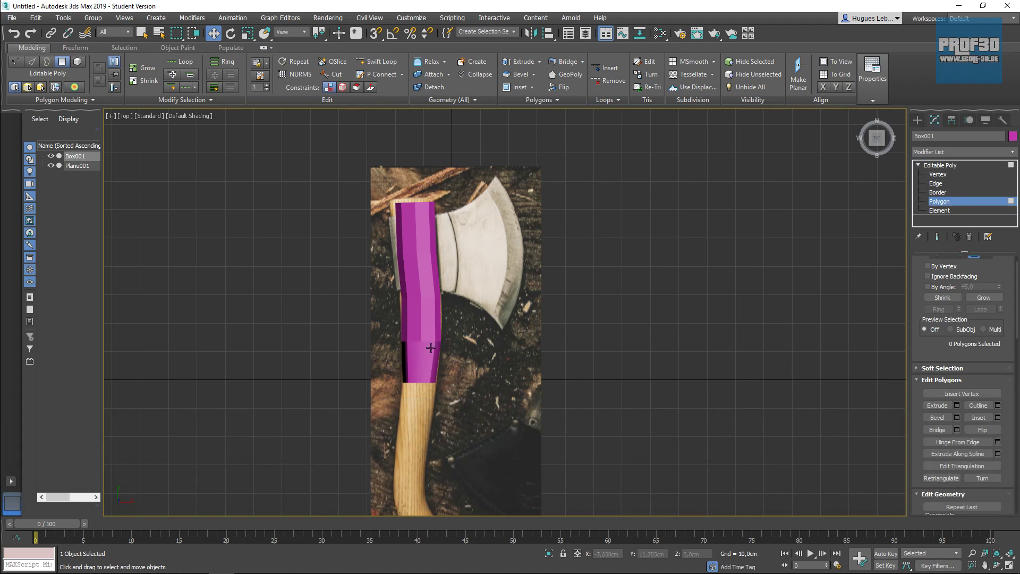
pyautogui.press('F4')
pyautogui.scroll(5, 446, 285)
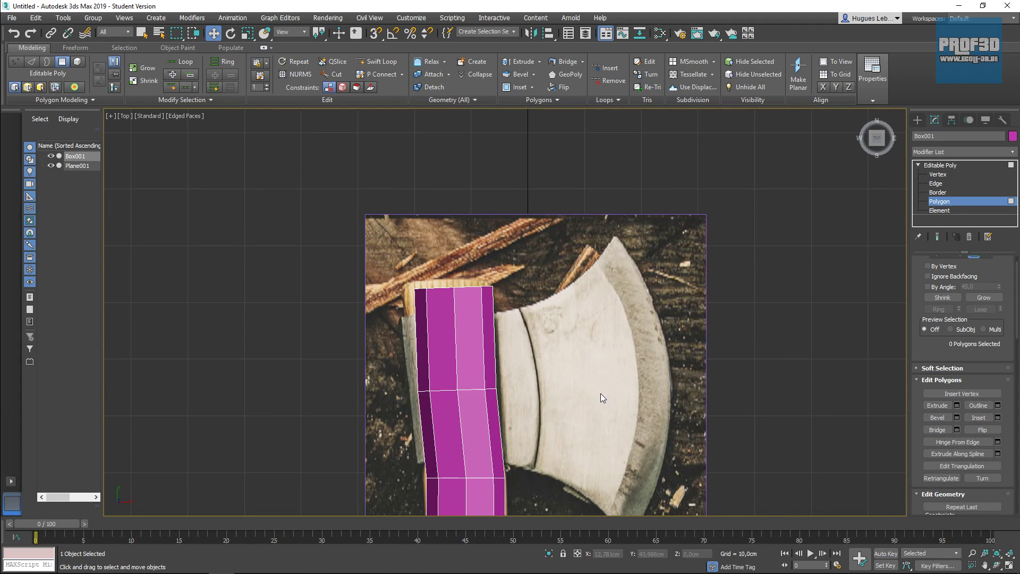
# Select the vertices at the handle's upper end and move them to fit the wood protruding above the metal head
pyautogui.click(938, 175)
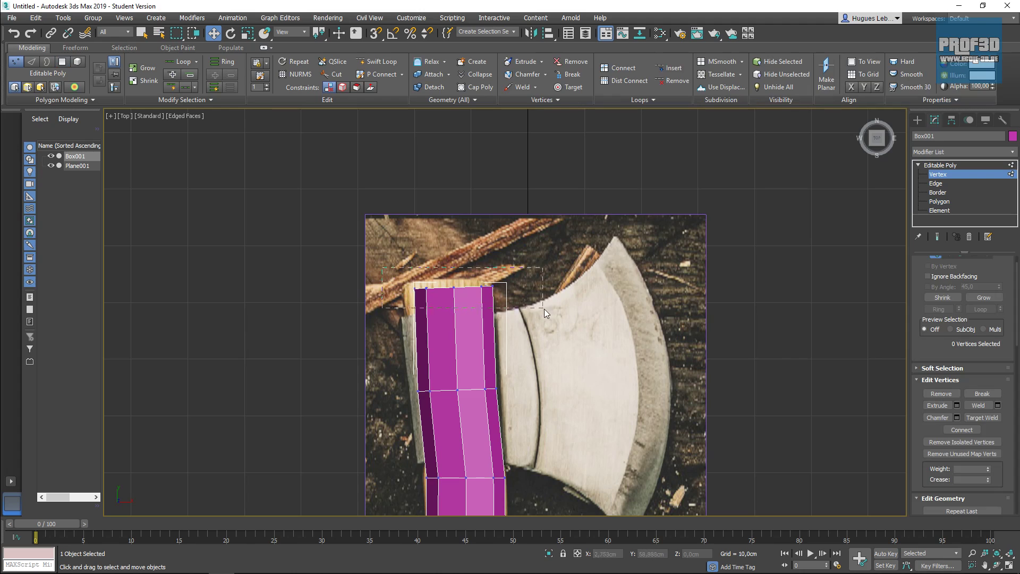
pyautogui.moveTo(542, 309); pyautogui.dragTo(543, 309)
pyautogui.scroll(2, 484, 284)
pyautogui.moveTo(454, 270)
pyautogui.mouseDown()
pyautogui.moveTo(431, 253)
pyautogui.moveTo(438, 269)
pyautogui.mouseUp()
pyautogui.click(249, 34)
# Select the four polygons of the handle's lower end face and extrude them down along the wooden handle
pyautogui.scroll(-5, 569, 353)
pyautogui.scroll(3, 554, 362)
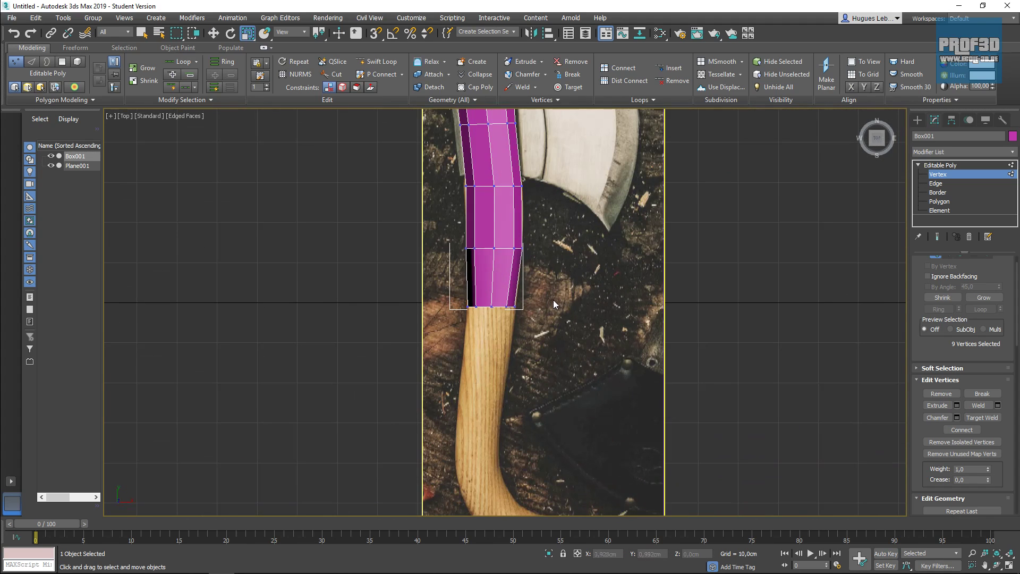
pyautogui.scroll(-2, 554, 298)
pyautogui.keyDown('alt'); pyautogui.moveTo(541, 335); pyautogui.dragTo(510, 302, button='middle'); pyautogui.keyUp('alt')
pyautogui.scroll(4, 513, 264)
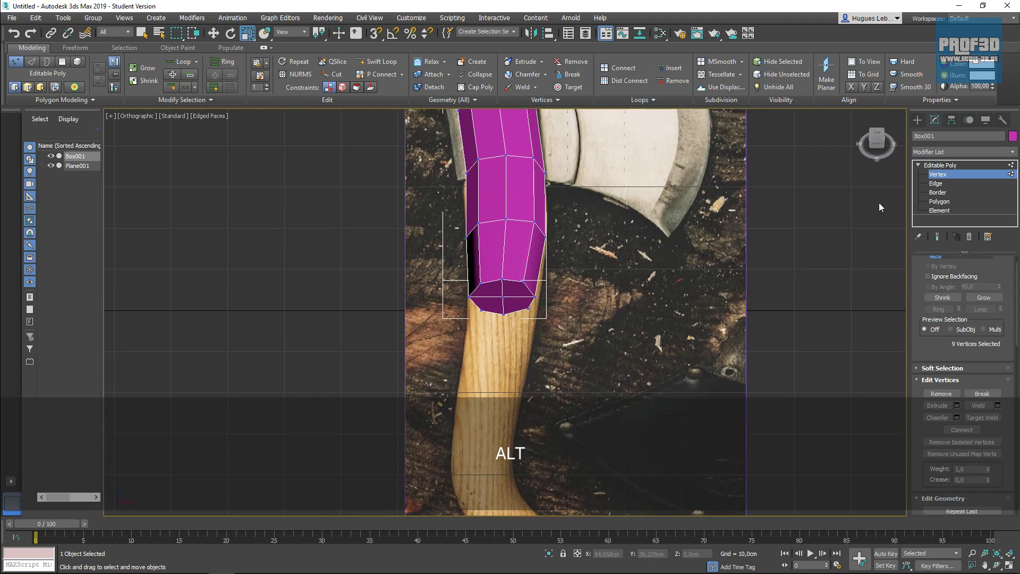
pyautogui.click(937, 203)
pyautogui.click(492, 291)
pyautogui.keyDown('ctrl'); pyautogui.click(508, 291); pyautogui.keyUp('ctrl')
pyautogui.keyDown('ctrl'); pyautogui.click(518, 302); pyautogui.keyUp('ctrl')
pyautogui.keyDown('ctrl'); pyautogui.click(486, 303); pyautogui.keyUp('ctrl')
pyautogui.keyDown('alt'); pyautogui.moveTo(456, 355); pyautogui.dragTo(604, 290, button='middle'); pyautogui.keyUp('alt')
pyautogui.click(938, 405)
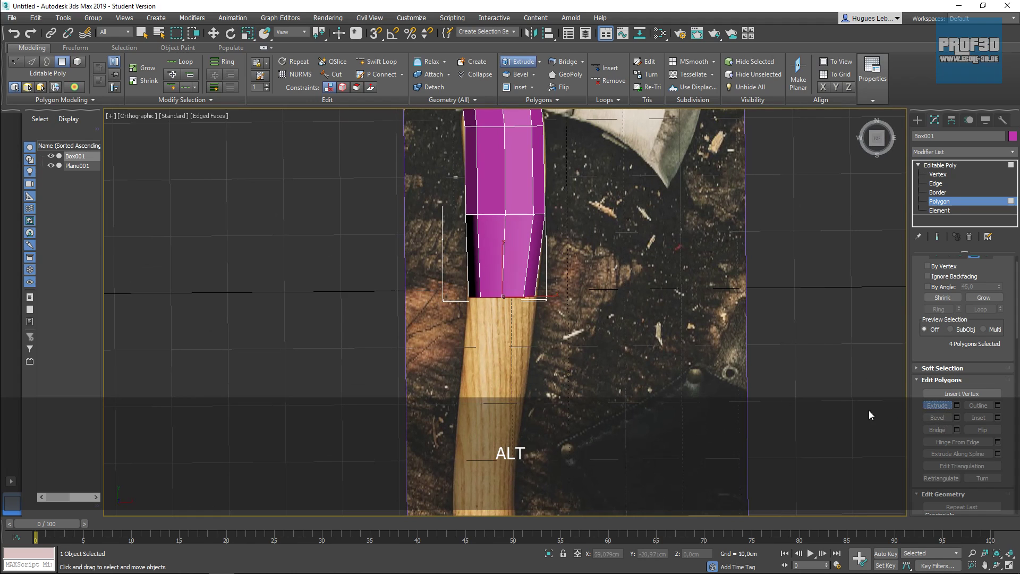
pyautogui.keyDown('alt'); pyautogui.moveTo(526, 332); pyautogui.dragTo(521, 311, button='middle'); pyautogui.keyUp('alt')
pyautogui.moveTo(518, 305); pyautogui.dragTo(521, 221)
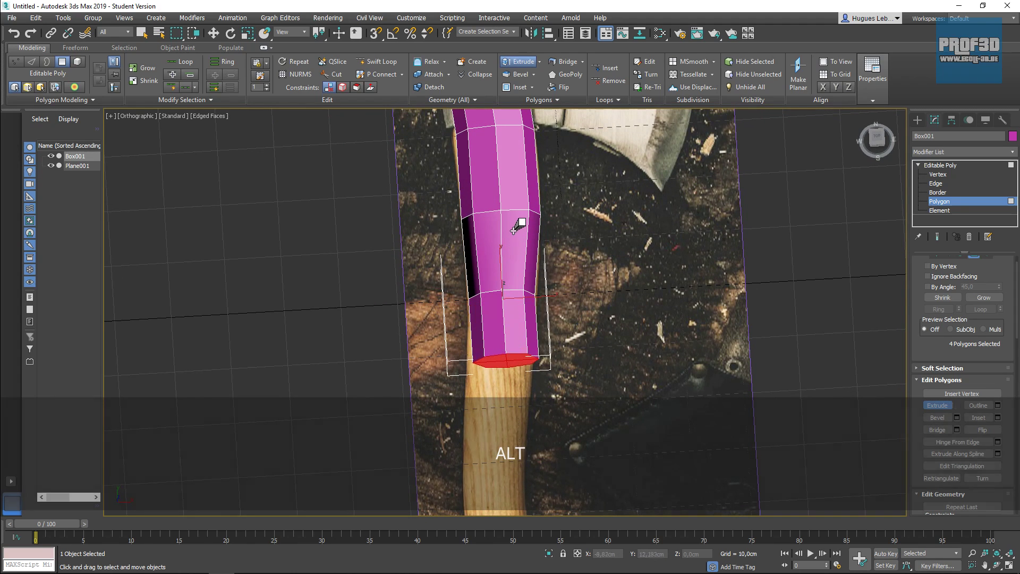
pyautogui.keyDown('alt'); pyautogui.moveTo(699, 326); pyautogui.dragTo(690, 354, button='middle'); pyautogui.keyUp('alt')
# Move the newly extruded lower end face sideways to follow the wooden handle's curve
pyautogui.press('w')
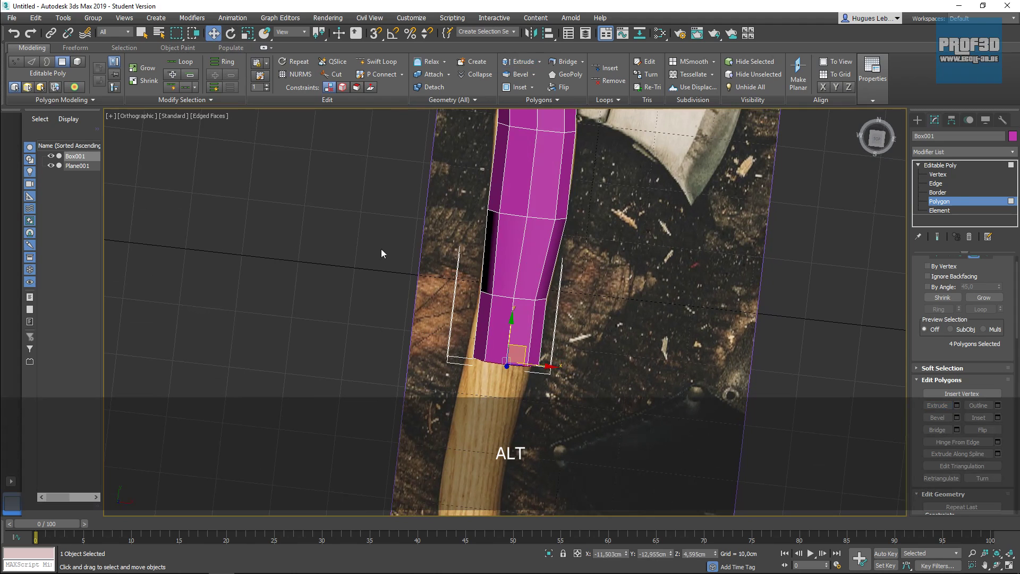
pyautogui.moveTo(519, 349); pyautogui.dragTo(523, 355)
pyautogui.press('t')
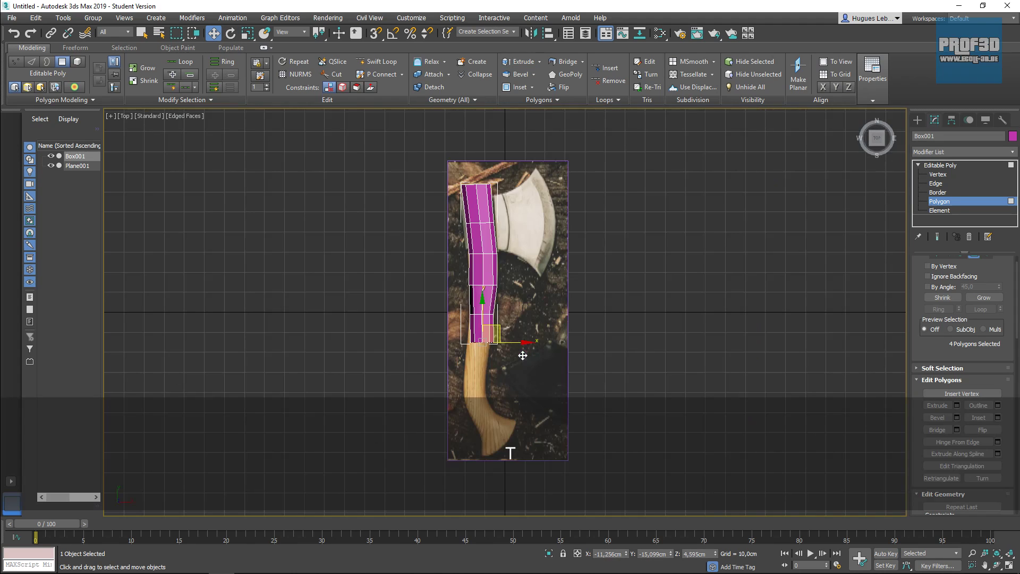
pyautogui.press('z')
pyautogui.moveTo(535, 315); pyautogui.dragTo(518, 317)
# Rotate the lower end face to match the handle's lean and move it slightly farther down the wood
pyautogui.click(230, 34)
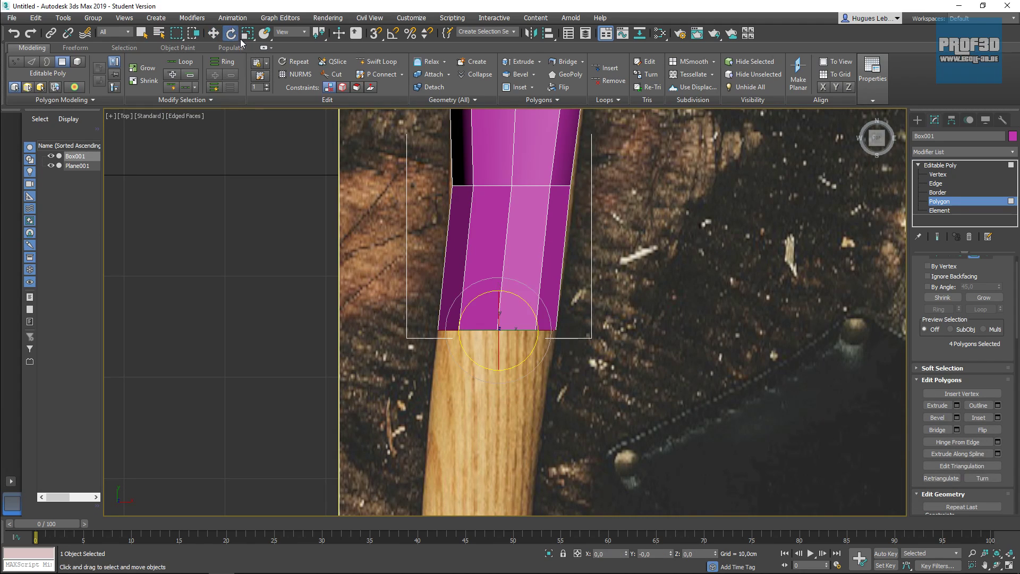
pyautogui.moveTo(526, 305); pyautogui.dragTo(508, 328)
pyautogui.click(248, 33)
pyautogui.moveTo(524, 366); pyautogui.dragTo(528, 333, button='middle')
pyautogui.press('z')
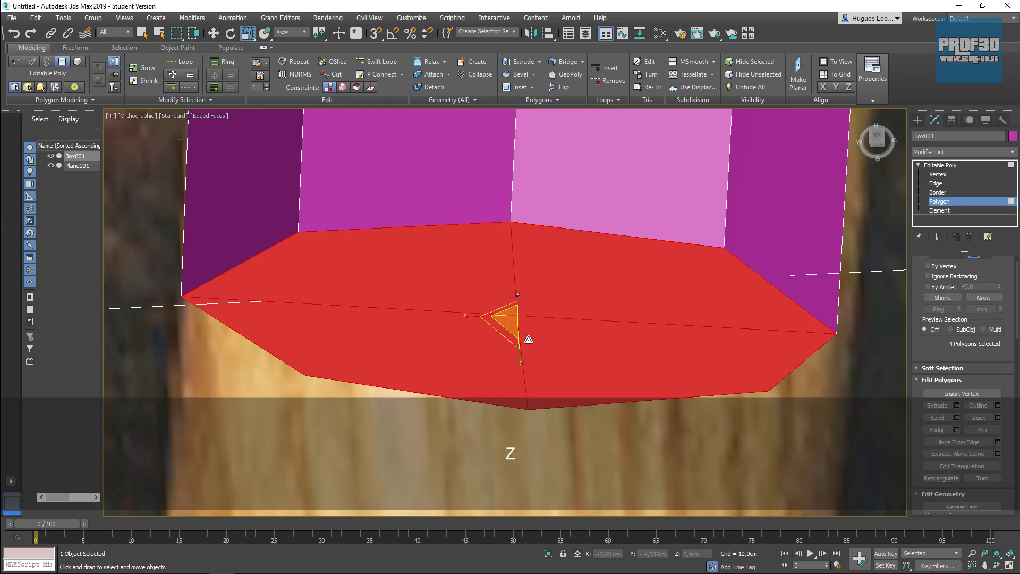
pyautogui.scroll(-8, 583, 286)
pyautogui.moveTo(601, 246)
pyautogui.keyDown('alt'); pyautogui.mouseDown(button='middle')
pyautogui.moveTo(604, 266)
pyautogui.moveTo(605, 258)
pyautogui.mouseUp(button='middle'); pyautogui.keyUp('alt')
pyautogui.moveTo(664, 269); pyautogui.dragTo(578, 236, button='middle')
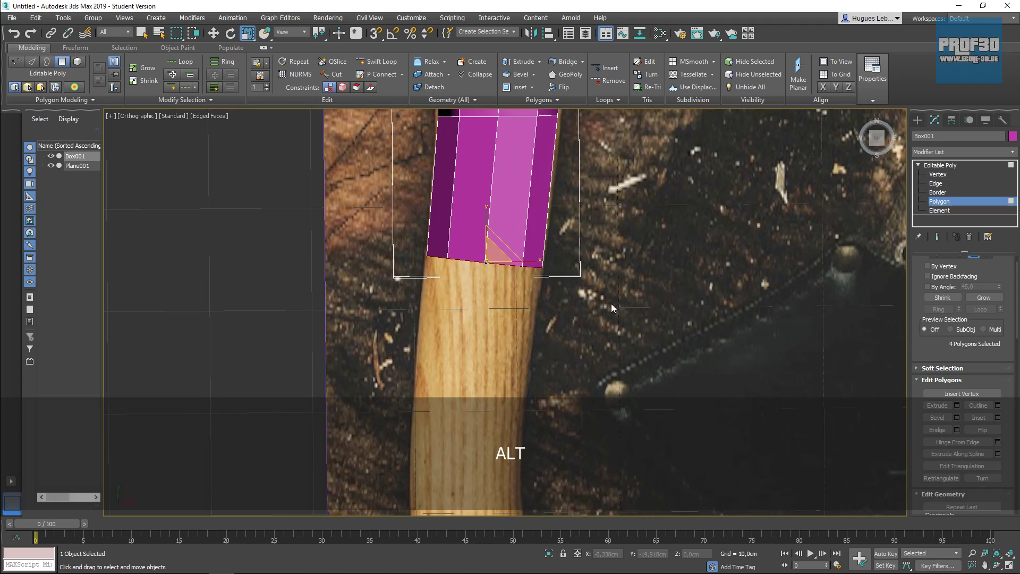
pyautogui.press('e')
pyautogui.click(215, 38)
pyautogui.moveTo(499, 249); pyautogui.dragTo(495, 297)
# Extrude the lower end polygons again and move the new end face to about X -15.15 cm, Y -32.73 cm
pyautogui.click(937, 406)
pyautogui.keyDown('alt'); pyautogui.moveTo(614, 441); pyautogui.dragTo(543, 394, button='middle'); pyautogui.keyUp('alt')
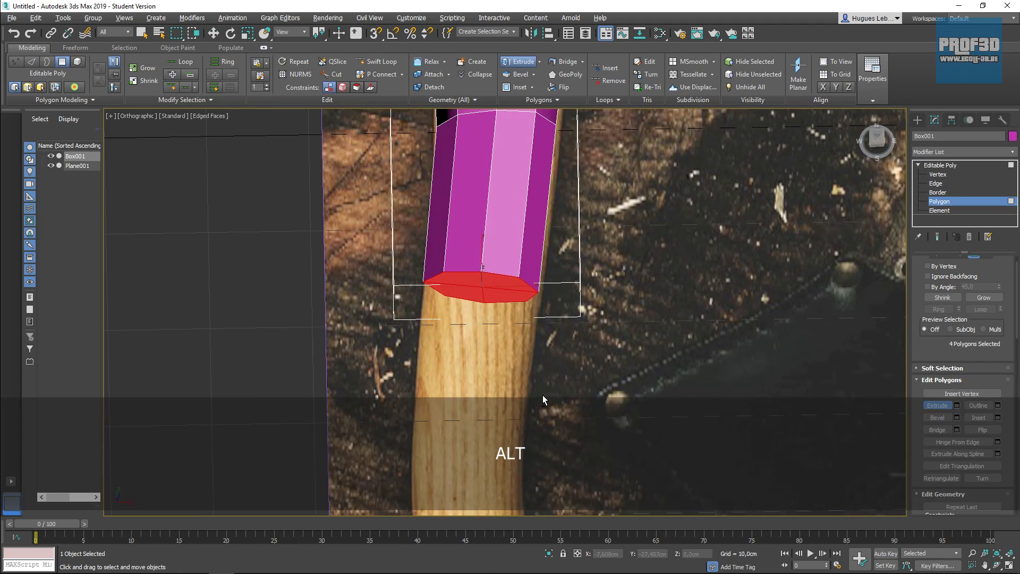
pyautogui.moveTo(478, 280); pyautogui.dragTo(473, 150)
pyautogui.keyDown('alt'); pyautogui.moveTo(600, 307); pyautogui.dragTo(603, 341, button='middle'); pyautogui.keyUp('alt')
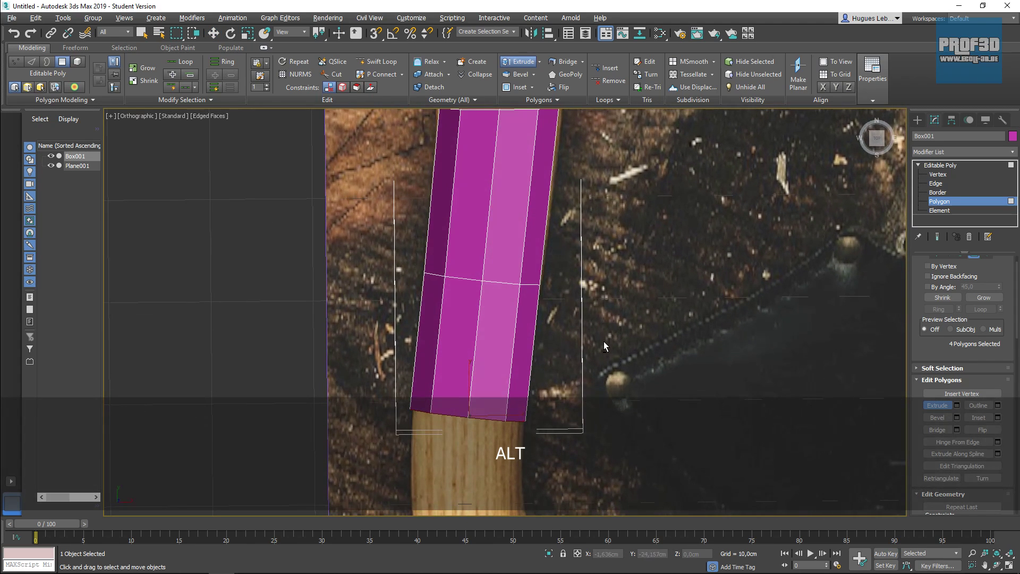
pyautogui.rightClick(604, 342)
pyautogui.moveTo(636, 381); pyautogui.dragTo(634, 269, button='middle')
pyautogui.scroll(-2, 634, 269)
pyautogui.moveTo(650, 339); pyautogui.dragTo(646, 324, button='middle')
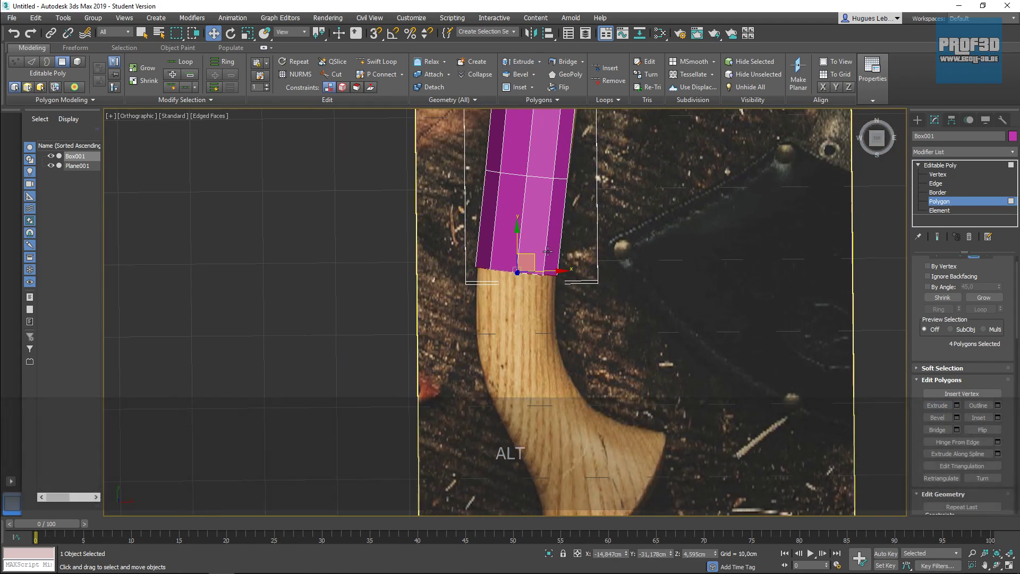
pyautogui.moveTo(532, 256); pyautogui.dragTo(527, 267)
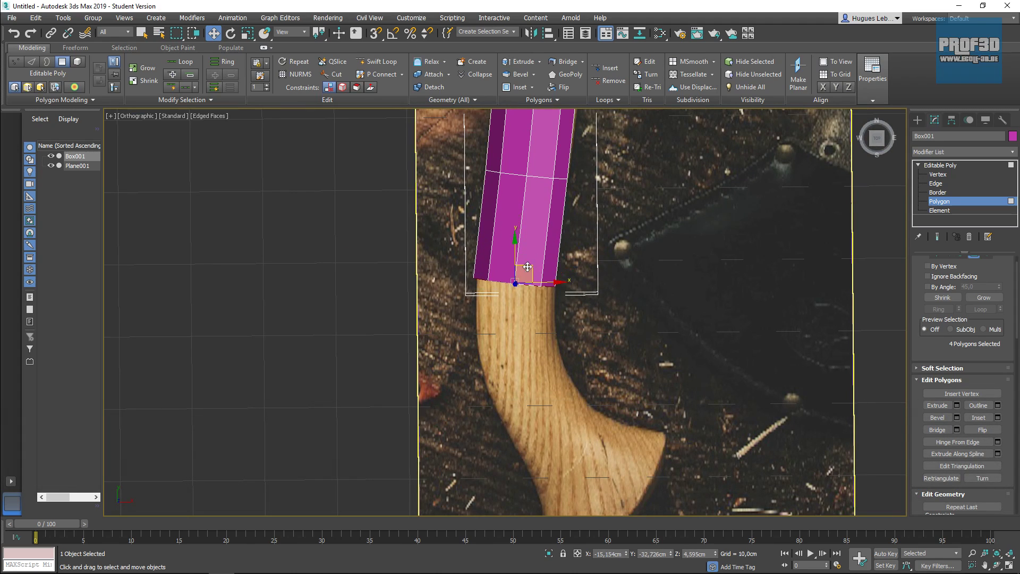
# Rotate the end face nearly level, scale it to the wood's width and shift it to about X -14.9 cm
pyautogui.click(230, 34)
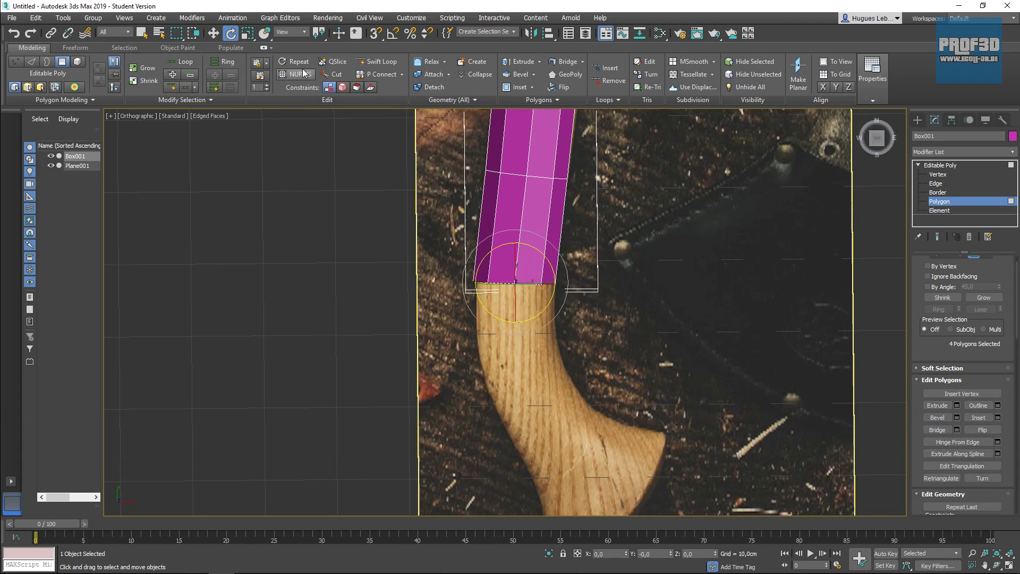
pyautogui.click(253, 35)
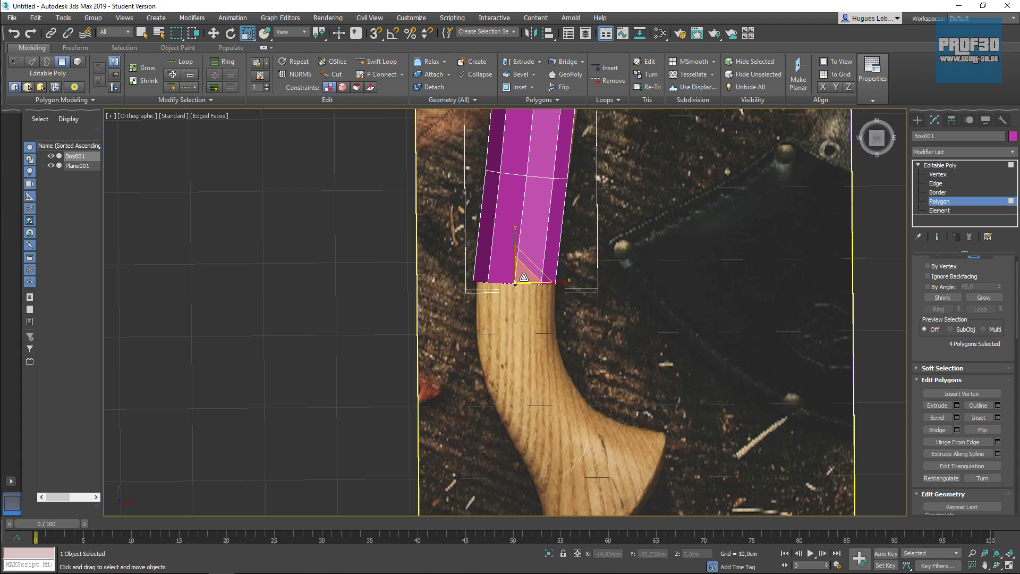
pyautogui.moveTo(523, 278); pyautogui.dragTo(548, 280)
pyautogui.click(214, 34)
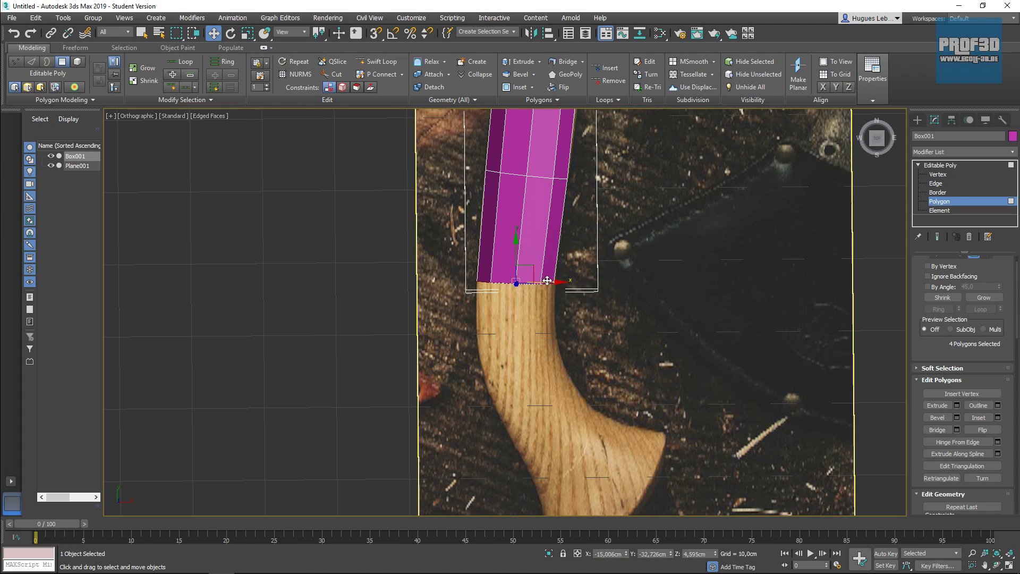
pyautogui.moveTo(589, 224); pyautogui.dragTo(579, 200, button='middle')
pyautogui.scroll(2, 574, 253)
pyautogui.moveTo(564, 268); pyautogui.dragTo(561, 241, button='middle')
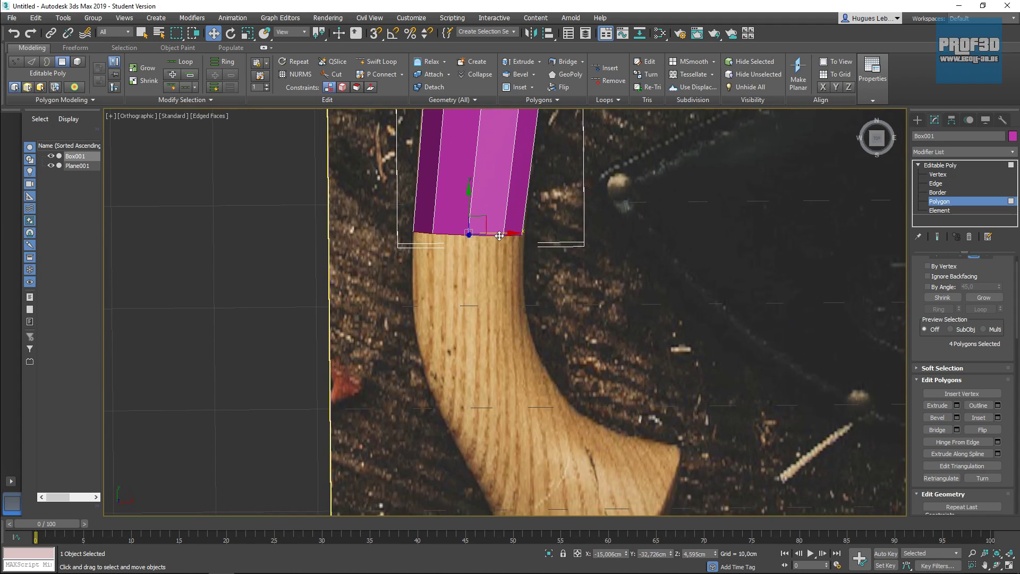
pyautogui.moveTo(499, 233); pyautogui.dragTo(501, 233)
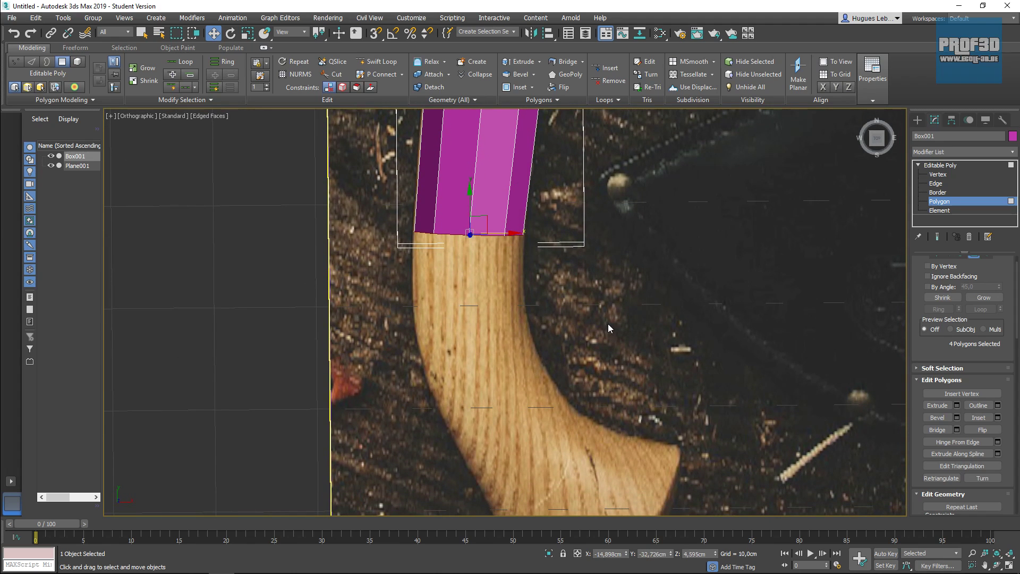
# Extrude the lower end polygons once more, down to where the handle starts bending toward its flared butt
pyautogui.click(931, 406)
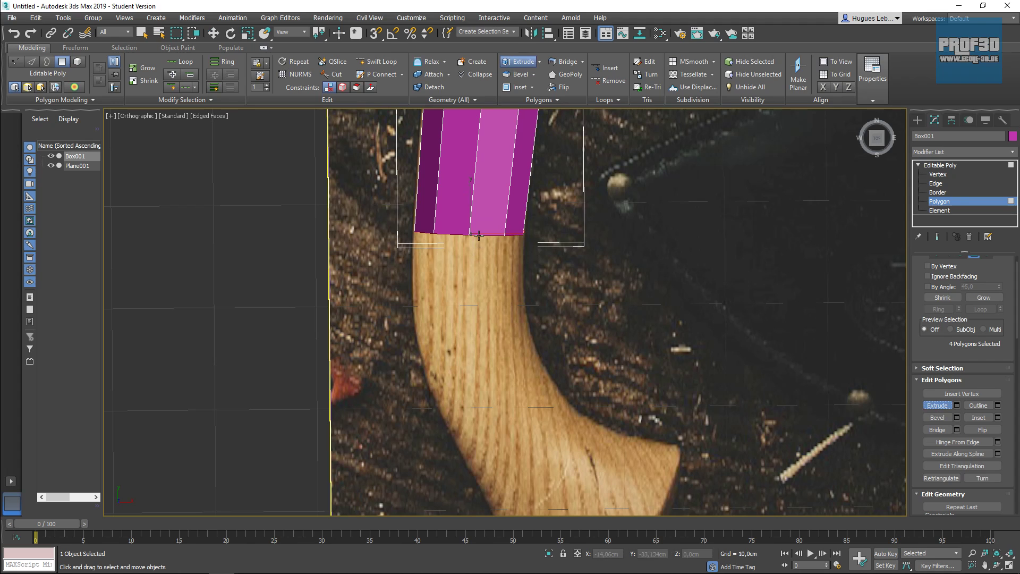
pyautogui.keyDown('alt'); pyautogui.moveTo(508, 309); pyautogui.dragTo(485, 225, button='middle'); pyautogui.keyUp('alt')
pyautogui.moveTo(485, 225); pyautogui.dragTo(497, 109)
pyautogui.keyDown('alt'); pyautogui.moveTo(598, 287); pyautogui.dragTo(592, 304, button='middle'); pyautogui.keyUp('alt')
pyautogui.press('t')
pyautogui.press('z')
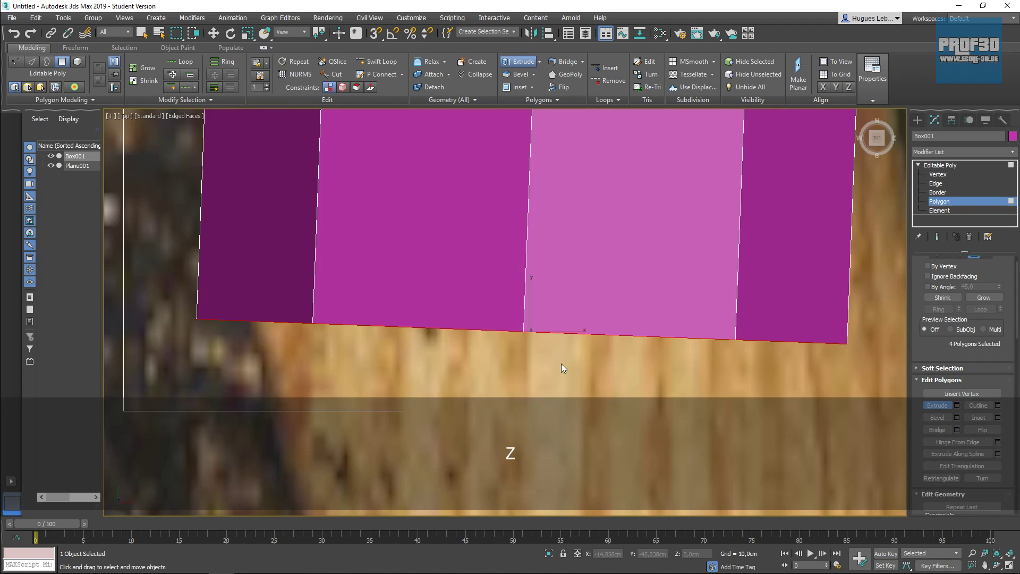
# Shift the new end face onto the wood and rotate it about 24.3 degrees to follow the handle's bend
pyautogui.click(215, 33)
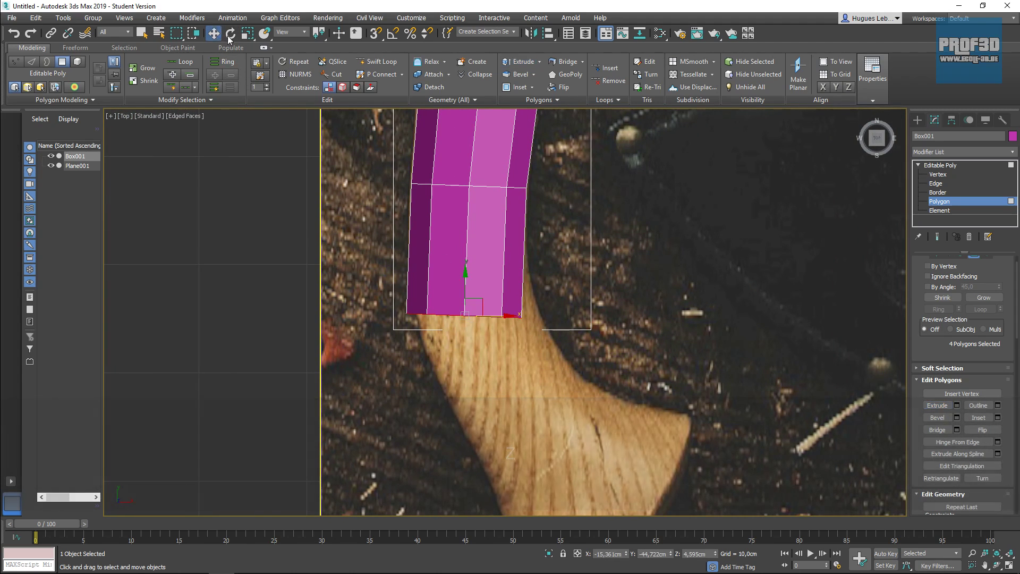
pyautogui.moveTo(474, 307); pyautogui.dragTo(492, 260)
pyautogui.click(230, 33)
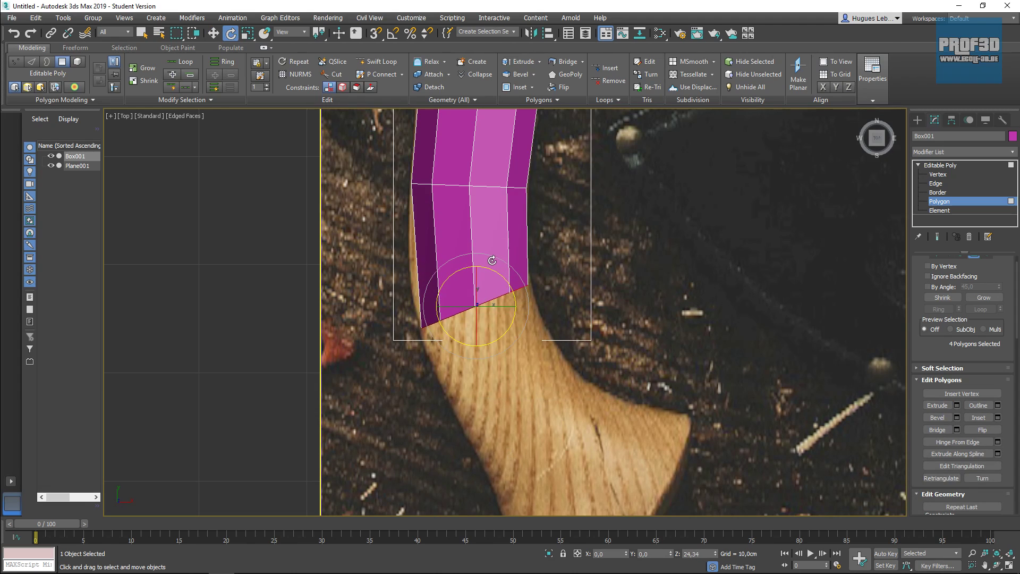
pyautogui.moveTo(614, 315); pyautogui.dragTo(572, 276, button='middle')
pyautogui.scroll(-3, 573, 277)
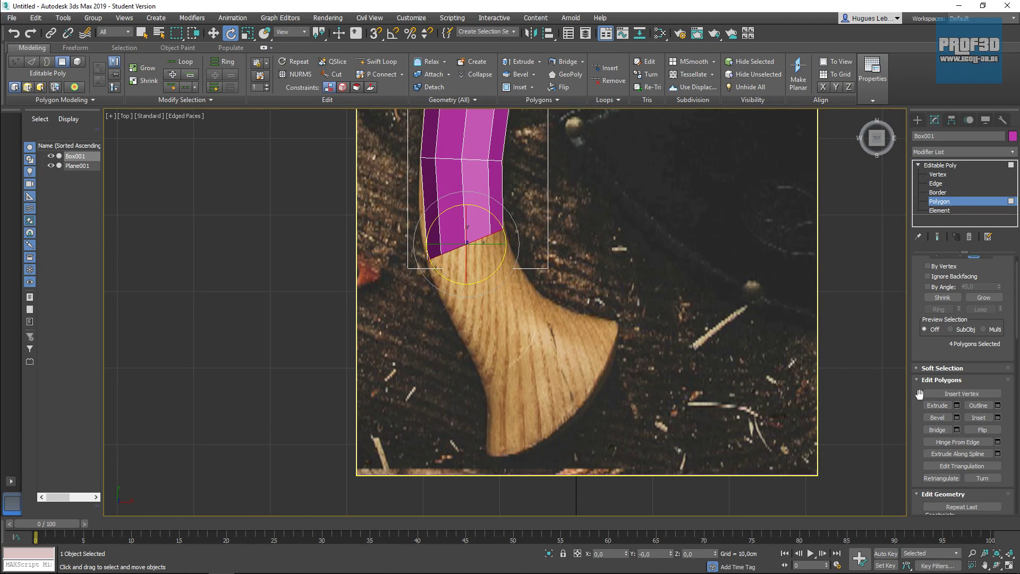
# Extrude the tilted end polygons into the handle's bend and rotate the new end face farther around the curve
pyautogui.click(937, 404)
pyautogui.keyDown('alt'); pyautogui.moveTo(510, 239); pyautogui.dragTo(581, 310, button='middle'); pyautogui.keyUp('alt')
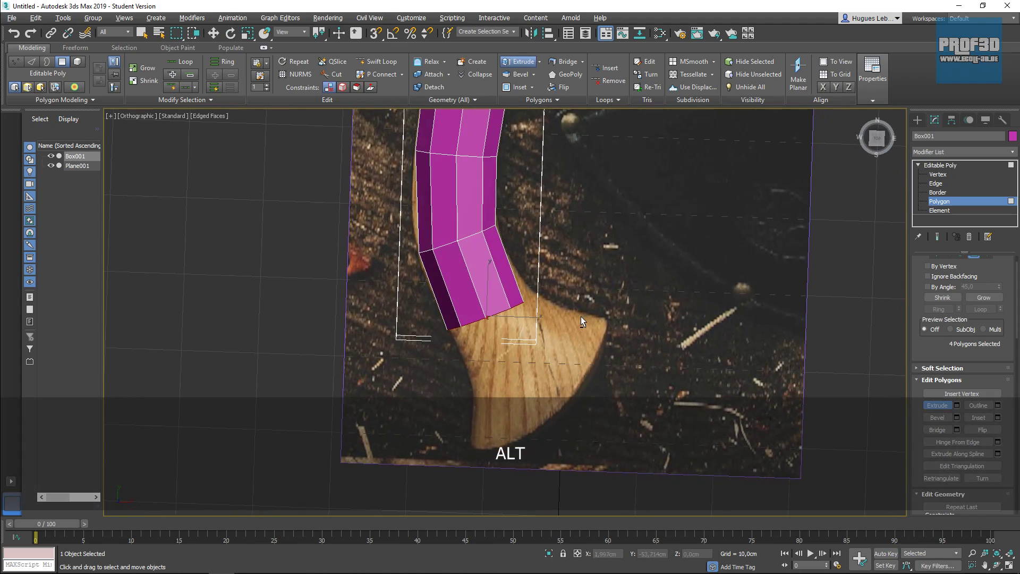
pyautogui.press('e')
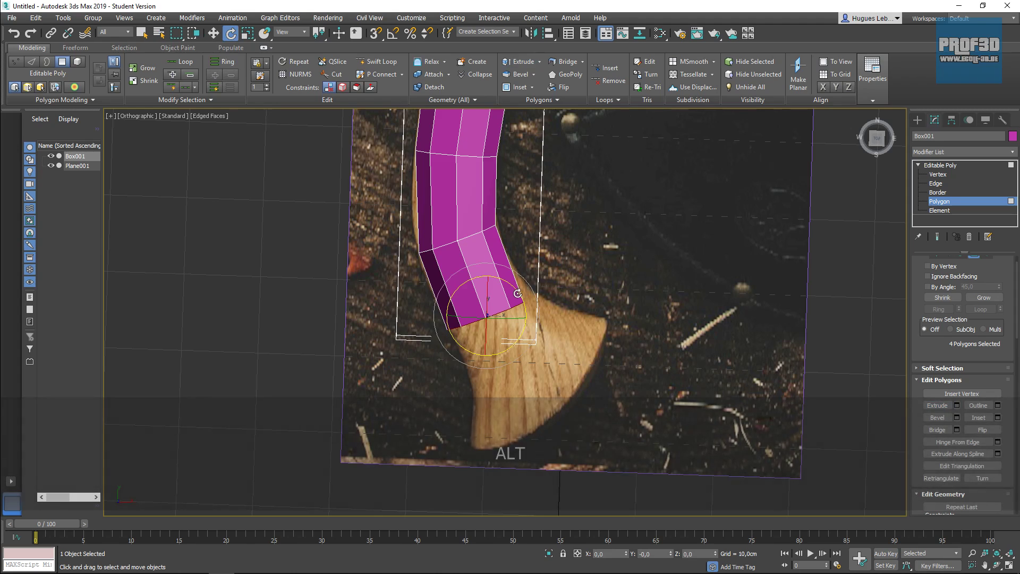
pyautogui.press('w')
pyautogui.hotkey('ctrl', 'z')
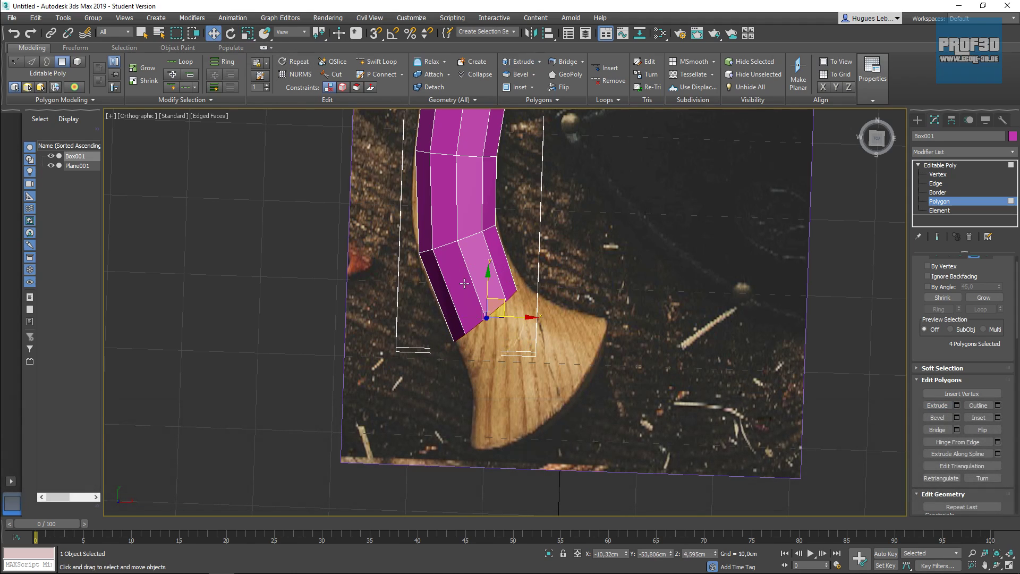
# Move the end face to about X -8.39 cm, Y -55.26 cm and scale it to match the widening wood
pyautogui.moveTo(504, 299); pyautogui.dragTo(539, 296)
pyautogui.click(231, 33)
pyautogui.click(247, 33)
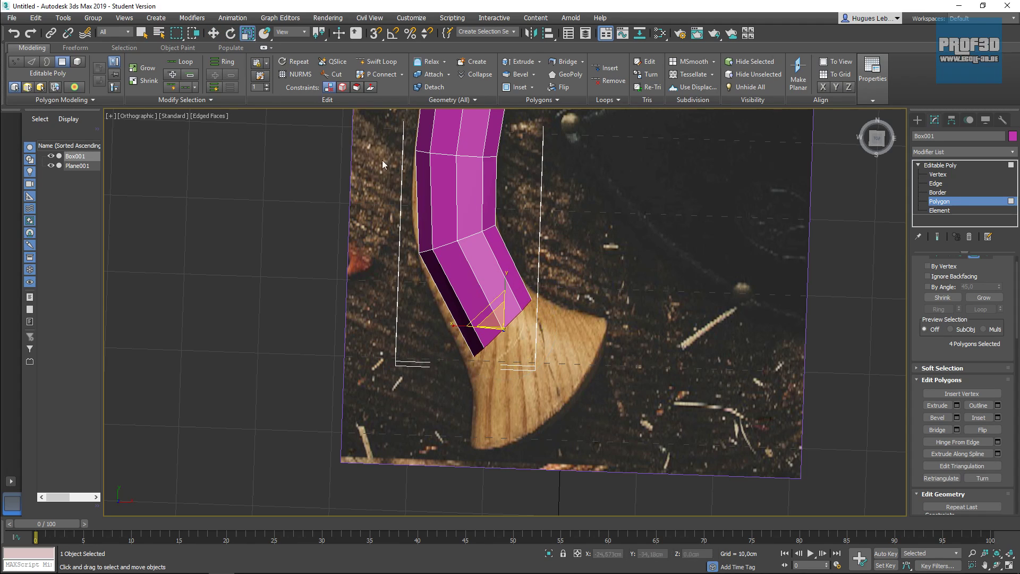
pyautogui.moveTo(495, 321)
pyautogui.mouseDown()
pyautogui.moveTo(494, 310)
pyautogui.moveTo(514, 314)
pyautogui.mouseUp()
pyautogui.press('w')
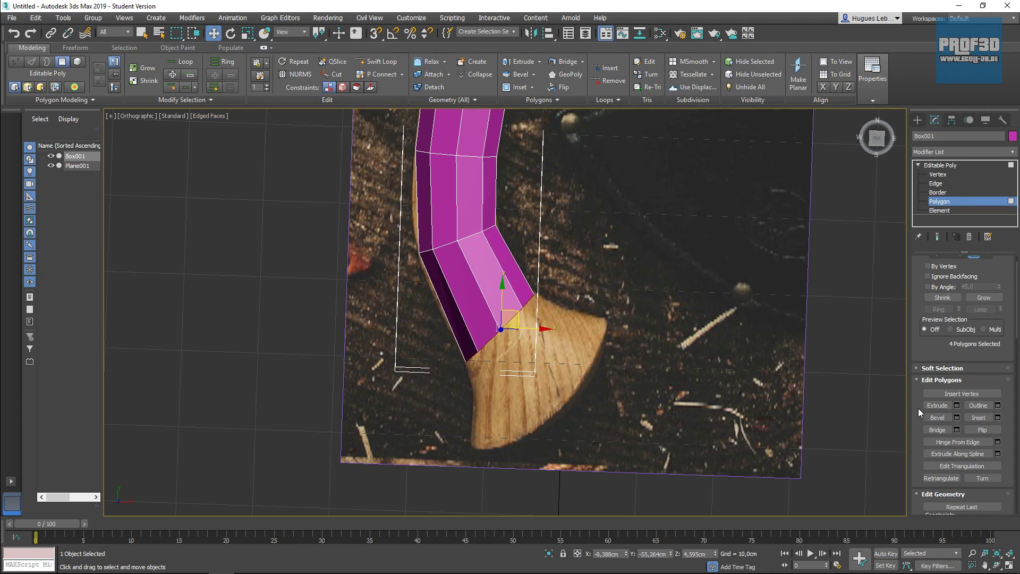
# Extrude the four end polygons once more, out to the far edge of the flared butt
pyautogui.click(936, 405)
pyautogui.keyDown('alt'); pyautogui.moveTo(601, 359); pyautogui.dragTo(526, 318, button='middle'); pyautogui.keyUp('alt')
pyautogui.keyDown('alt'); pyautogui.moveTo(499, 250); pyautogui.dragTo(608, 357, button='middle'); pyautogui.keyUp('alt')
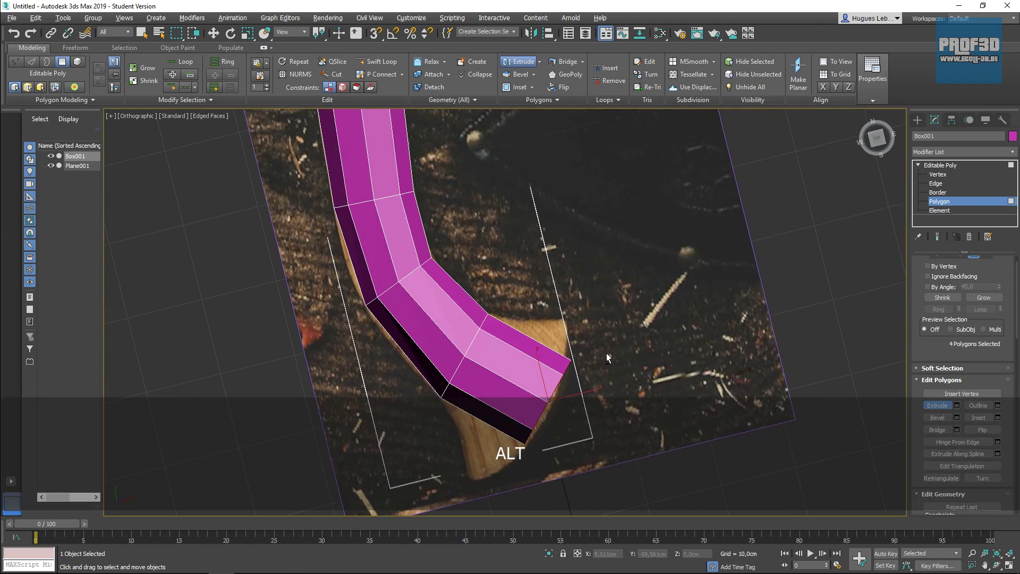
# Scale the new end face wider in the Local coordinate system to match the butt's flare
pyautogui.click(247, 33)
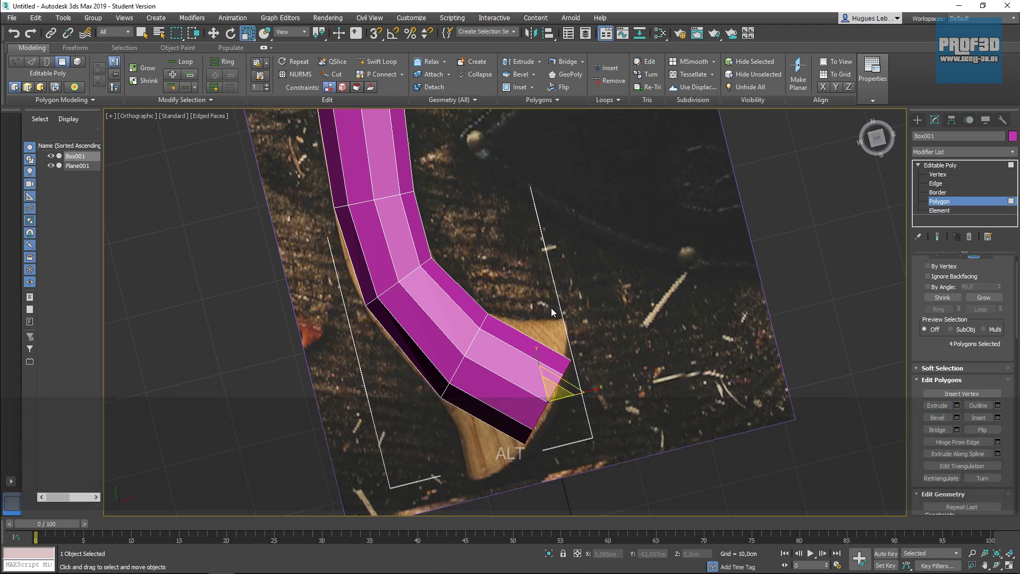
pyautogui.click(286, 33)
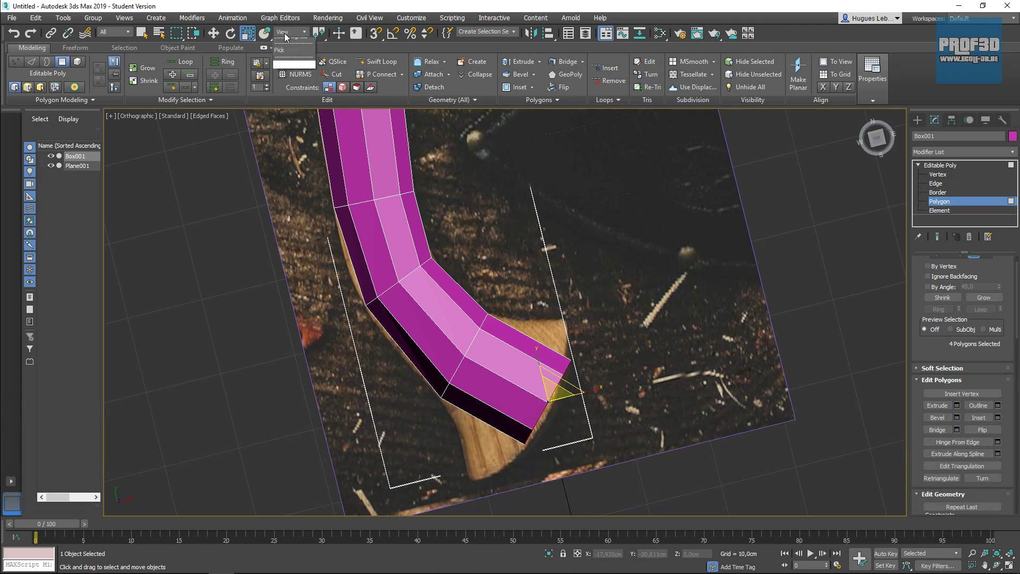
pyautogui.click(291, 70)
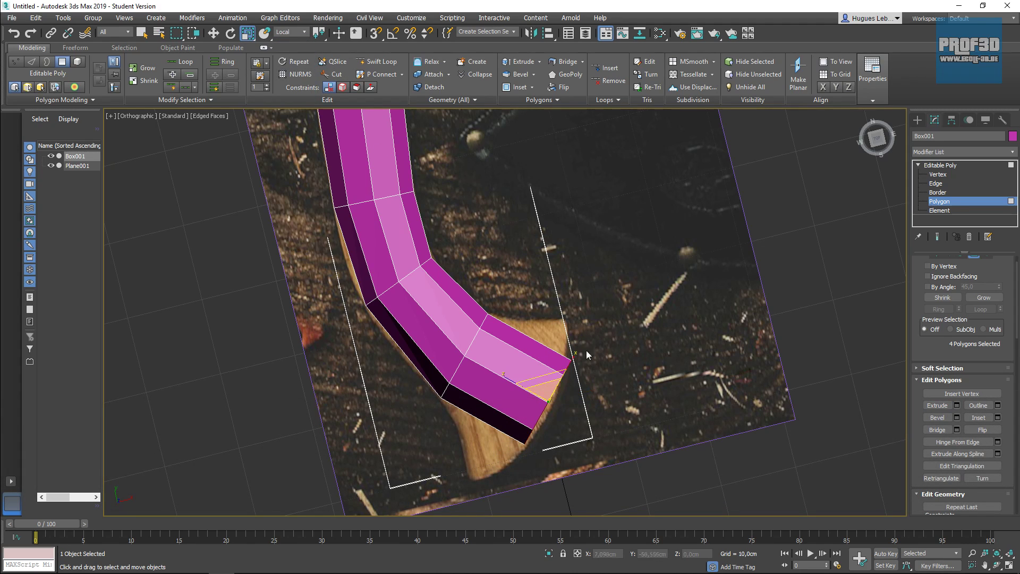
pyautogui.moveTo(572, 357); pyautogui.dragTo(742, 399)
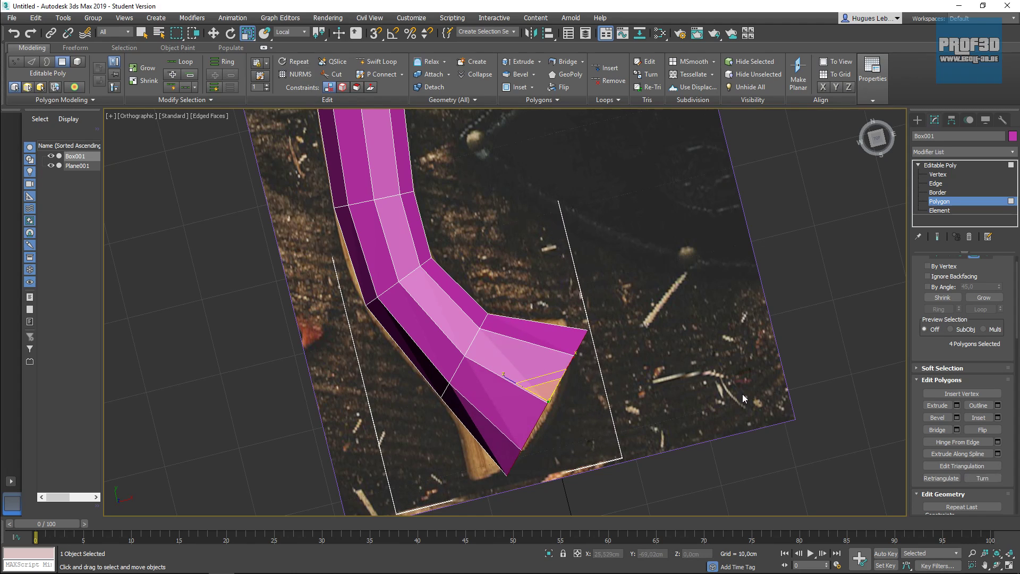
# Move the vertices at the upper corner of the flared butt onto the wood's outline, refining them in Top view
pyautogui.click(942, 174)
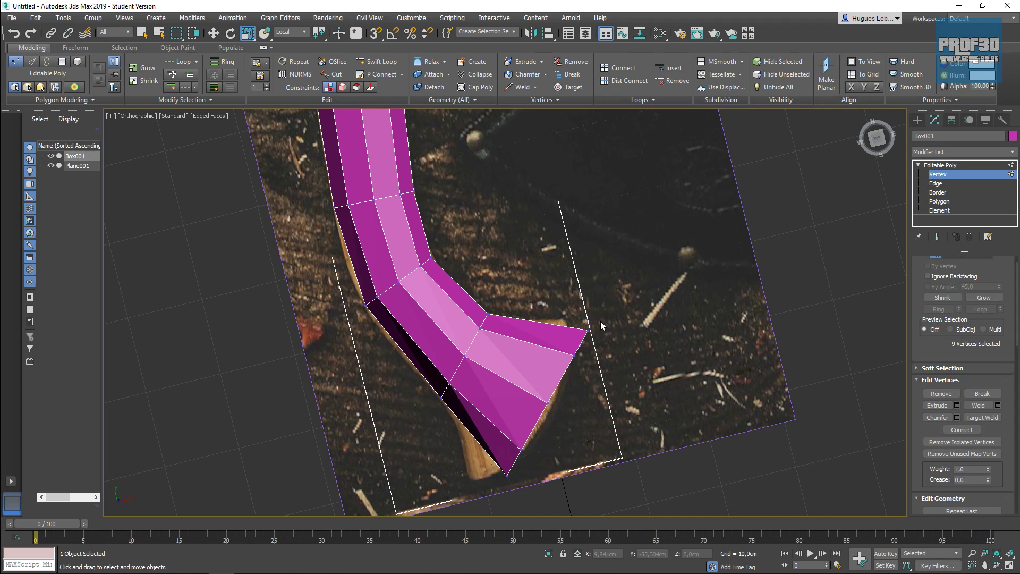
pyautogui.click(588, 330)
pyautogui.click(213, 33)
pyautogui.moveTo(601, 315); pyautogui.dragTo(582, 303)
pyautogui.moveTo(570, 359); pyautogui.dragTo(586, 341)
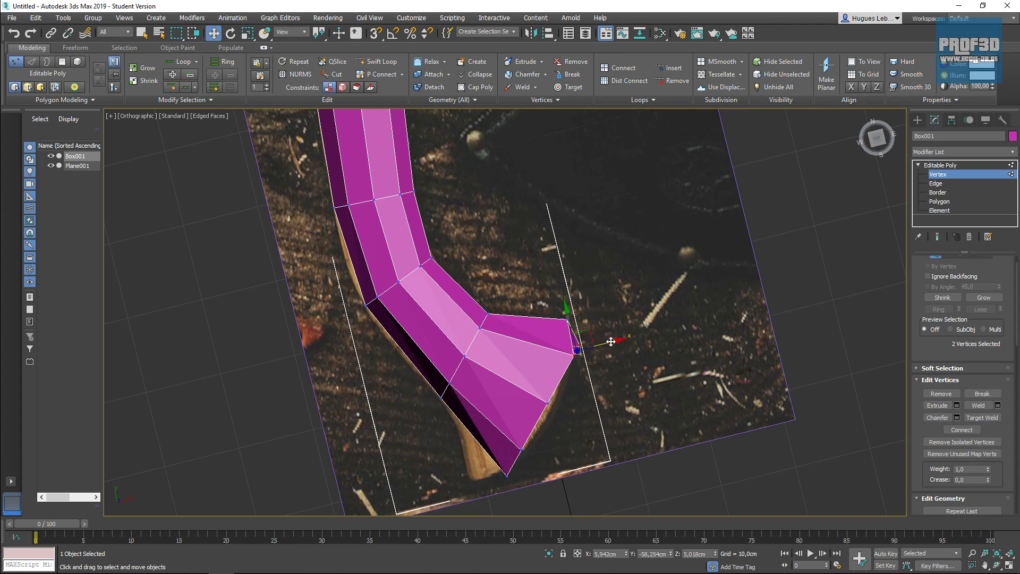
pyautogui.press('t')
pyautogui.press('z')
pyautogui.scroll(-5, 515, 295)
pyautogui.moveTo(569, 275); pyautogui.dragTo(566, 302, button='middle')
pyautogui.moveTo(531, 308); pyautogui.dragTo(498, 309)
# Align the butt's lower edge vertices with the wood's outline, placing the pair beside the bottom corner at about X -6.52 cm, Y -70.53 cm
pyautogui.moveTo(515, 369); pyautogui.dragTo(542, 277, button='middle')
pyautogui.moveTo(409, 295); pyautogui.dragTo(483, 375)
pyautogui.moveTo(447, 326); pyautogui.dragTo(454, 341)
pyautogui.moveTo(404, 404); pyautogui.dragTo(479, 294, button='middle')
pyautogui.click(354, 396)
pyautogui.moveTo(353, 396); pyautogui.dragTo(263, 383)
pyautogui.moveTo(406, 345); pyautogui.dragTo(379, 356)
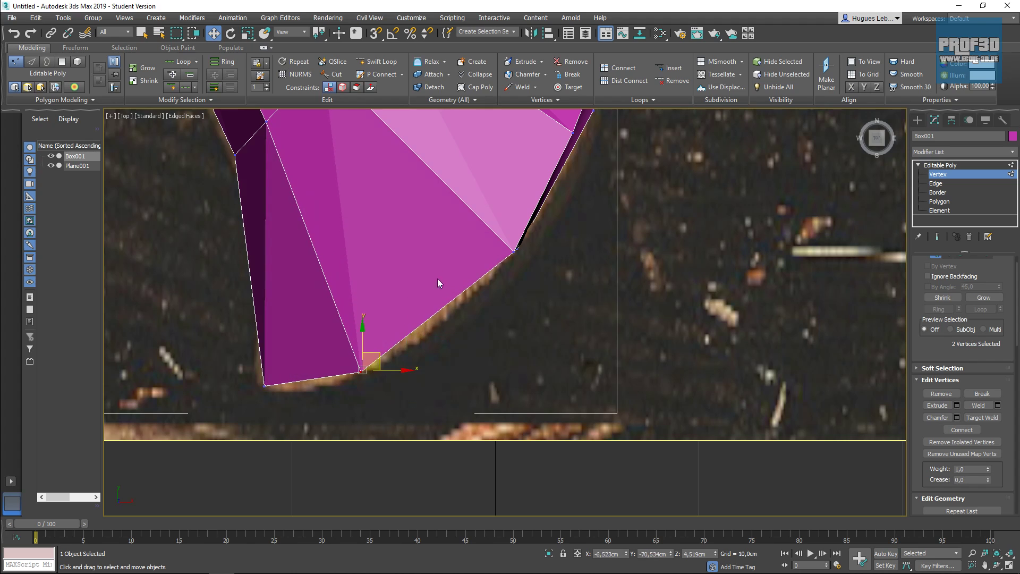
pyautogui.scroll(-5, 441, 363)
pyautogui.moveTo(519, 307); pyautogui.dragTo(594, 375, button='middle')
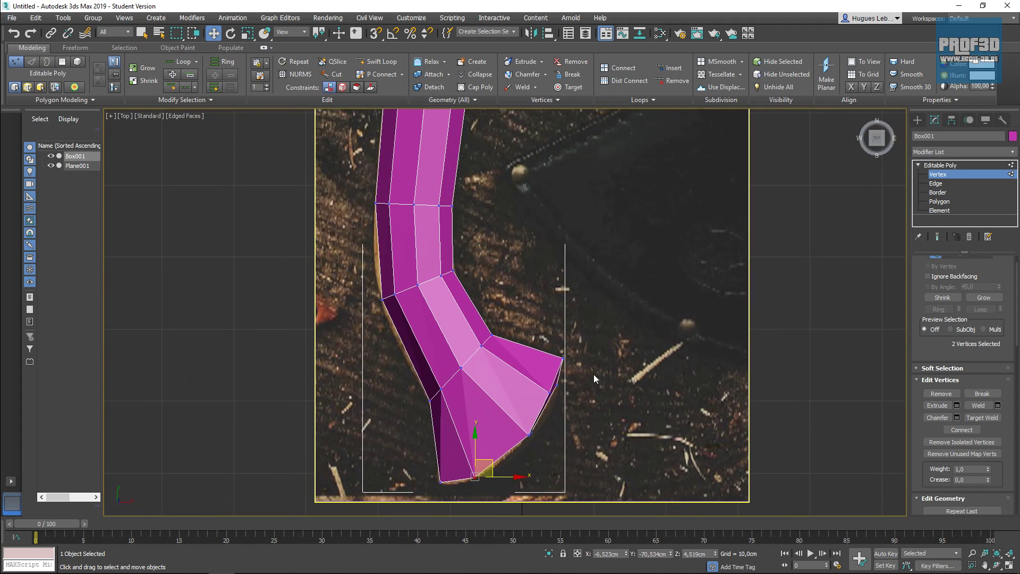
# Insert an edge loop with Swift Loop at the start of the handle's bend and shift it to about X -15.14 cm, Y -37.96 cm
pyautogui.scroll(4, 400, 251)
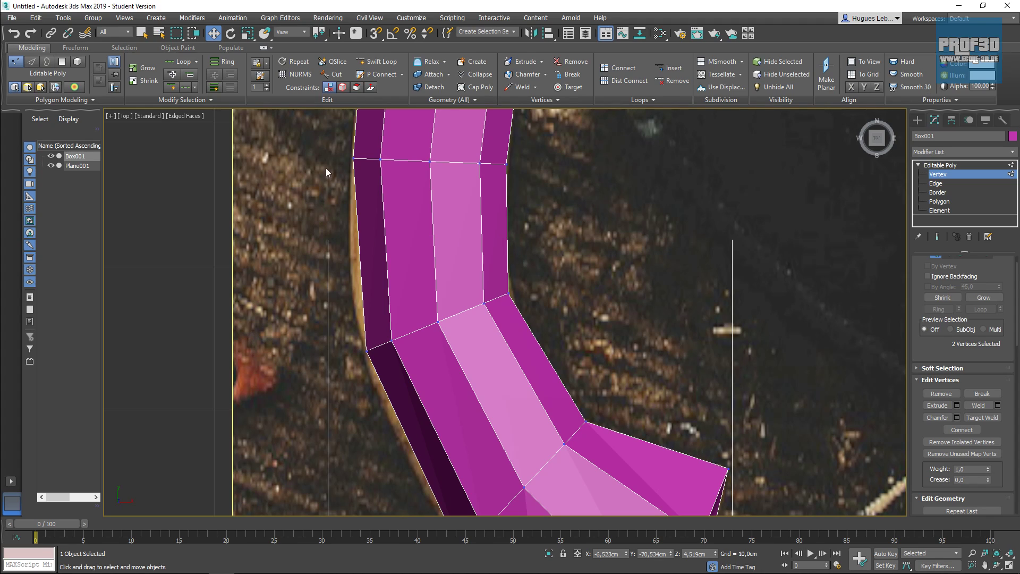
pyautogui.click(377, 61)
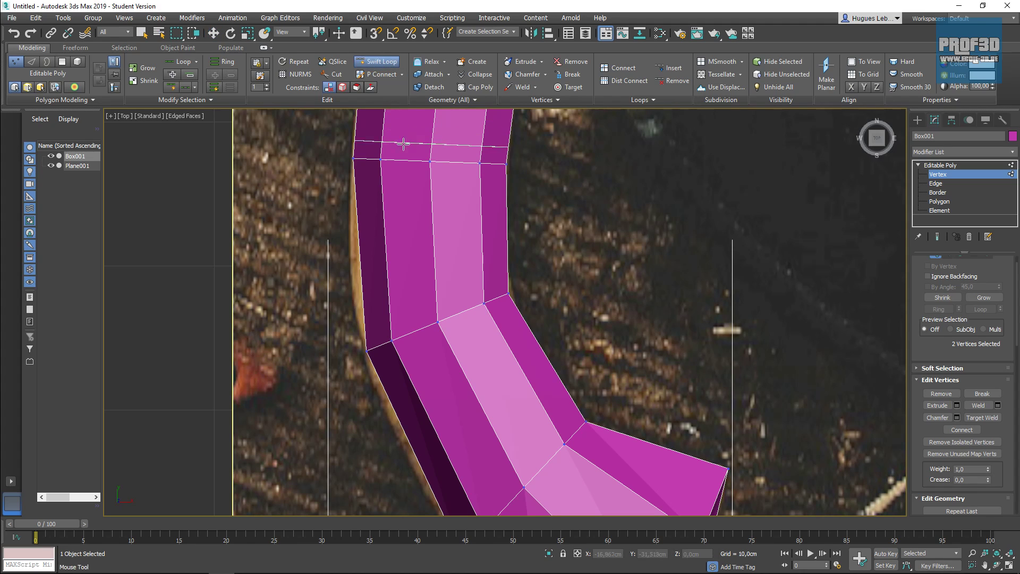
pyautogui.click(435, 235)
pyautogui.click(213, 34)
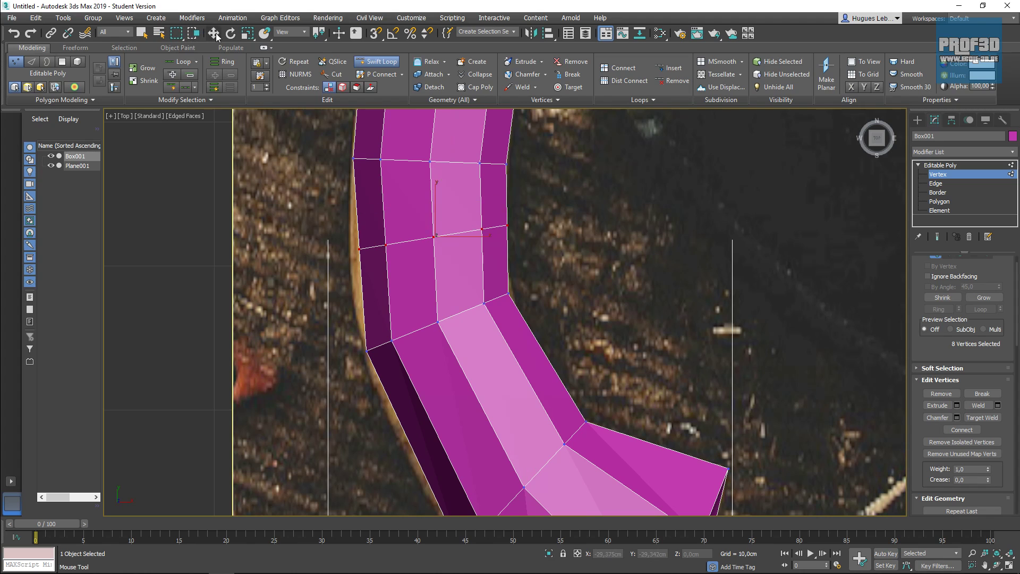
pyautogui.moveTo(461, 236); pyautogui.dragTo(453, 237)
# Insert another edge loop in the segment above the flare and move it to about X -11.85 cm, Y -49.78 cm
pyautogui.scroll(-2, 556, 289)
pyautogui.moveTo(556, 289); pyautogui.dragTo(551, 235, button='middle')
pyautogui.moveTo(593, 273); pyautogui.dragTo(584, 260, button='middle')
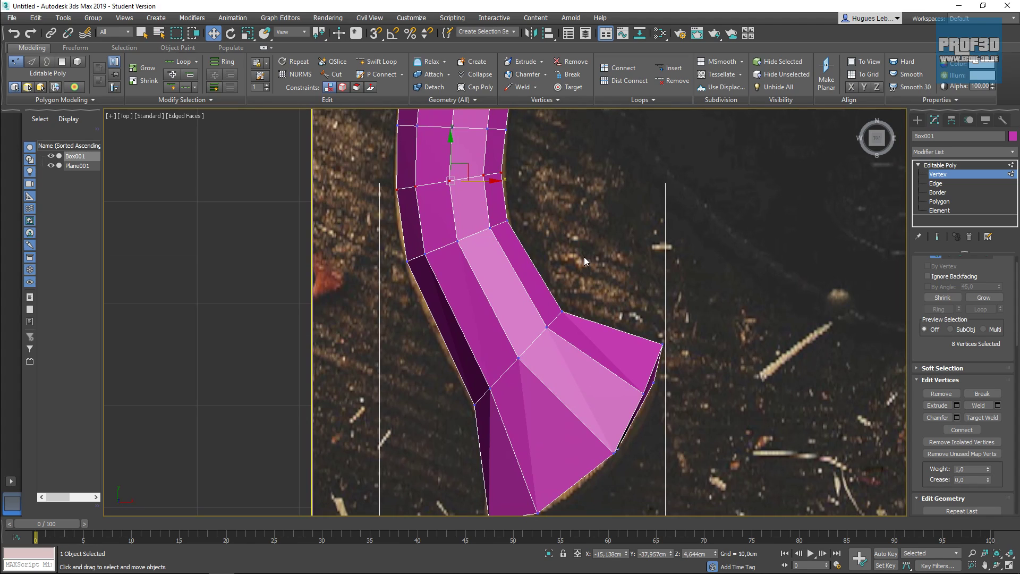
pyautogui.click(382, 62)
pyautogui.click(504, 289)
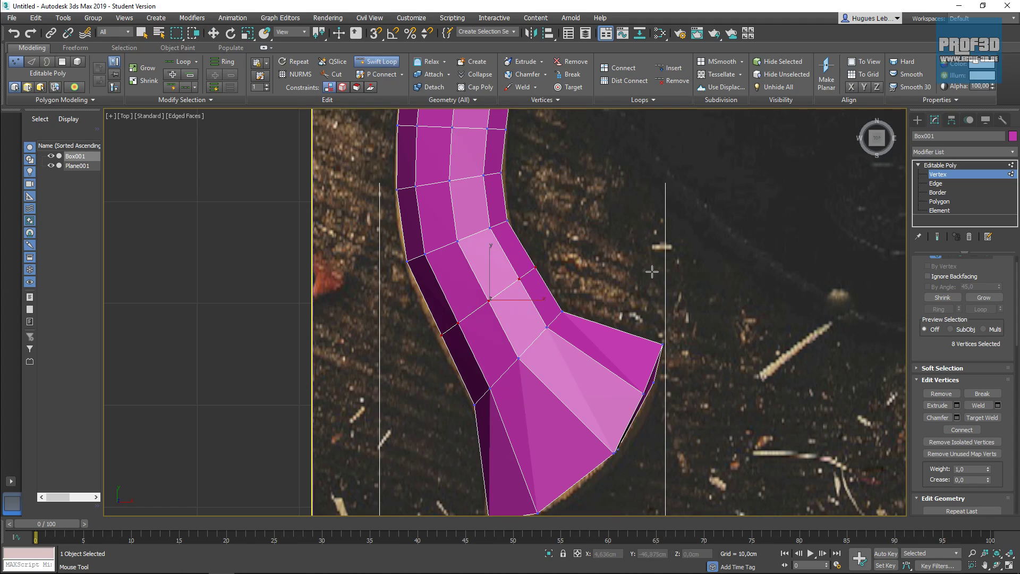
pyautogui.rightClick(652, 272)
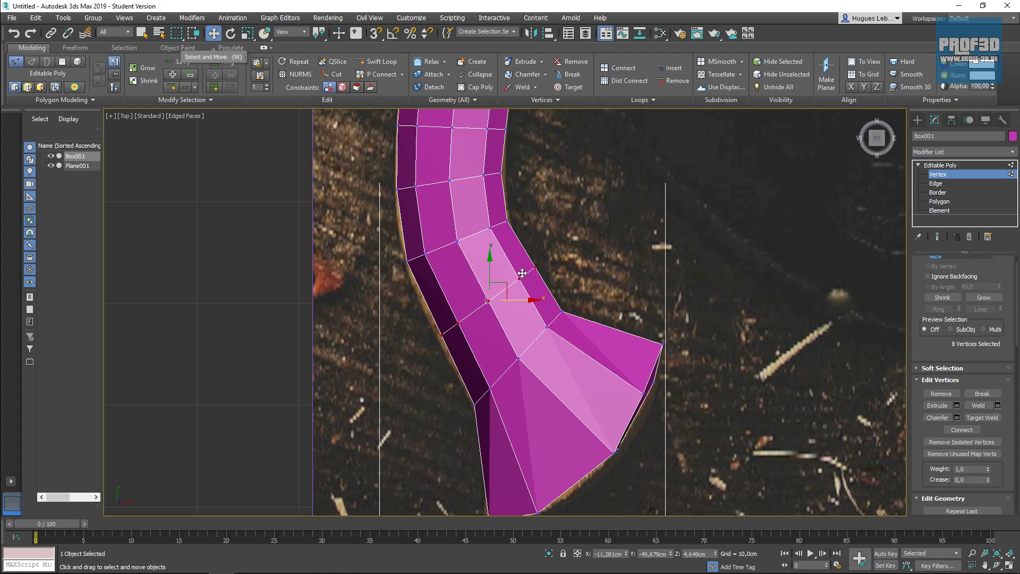
pyautogui.moveTo(507, 286); pyautogui.dragTo(496, 288)
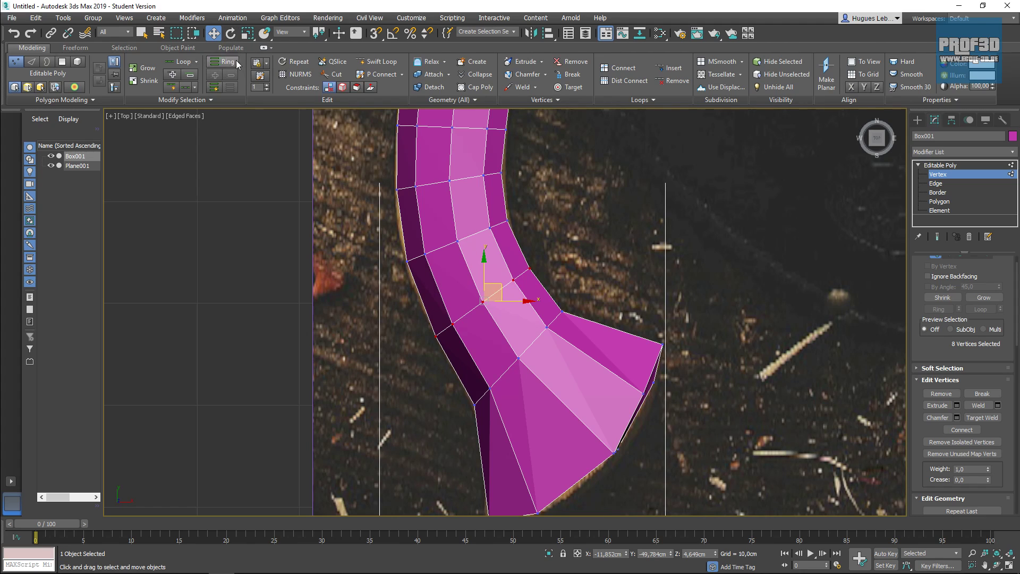
# Insert an edge loop across the flared butt and move its upper side vertices to about X -1.05 cm, Y -54.97 cm
pyautogui.click(379, 62)
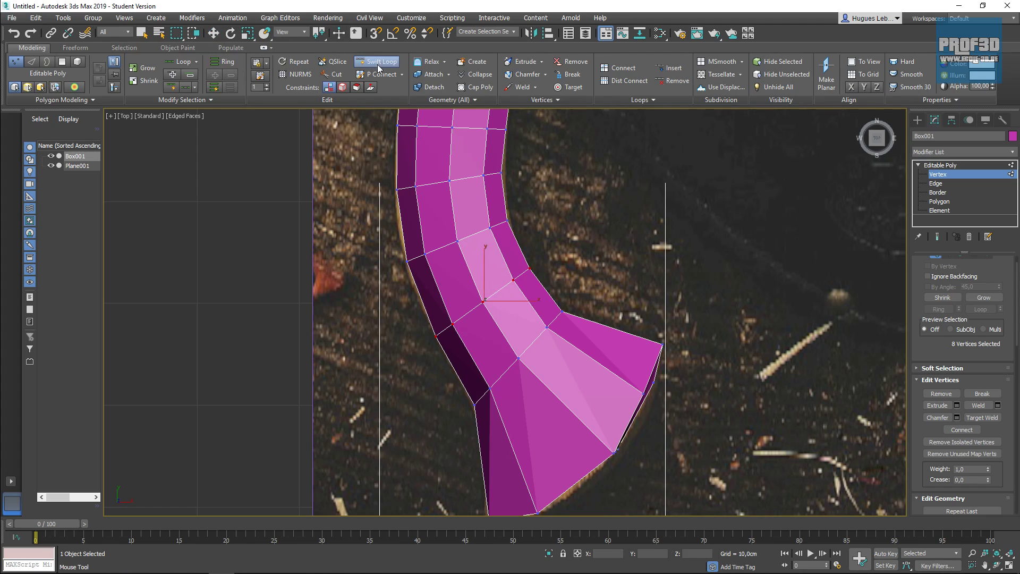
pyautogui.click(584, 401)
pyautogui.rightClick(591, 384)
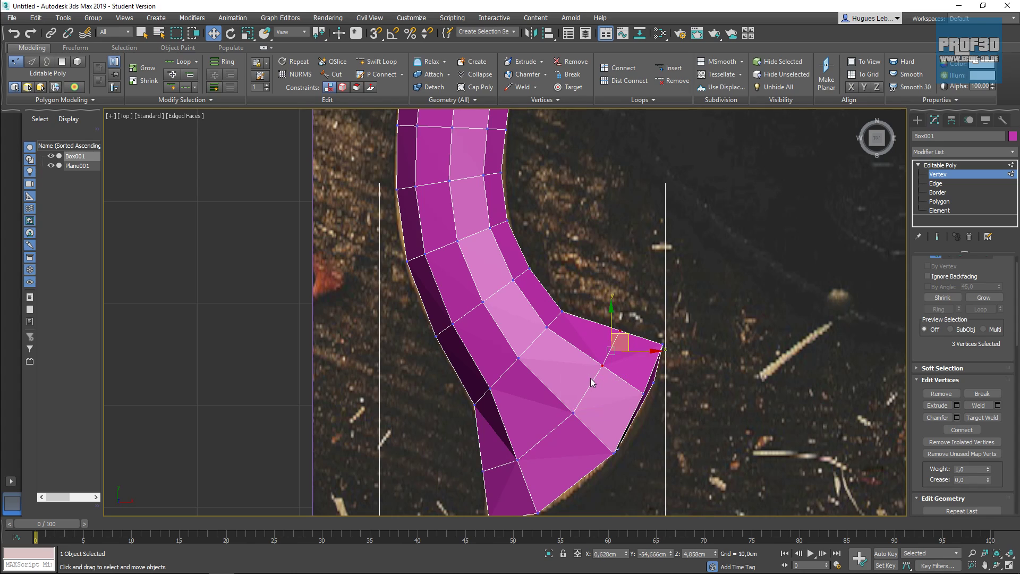
pyautogui.moveTo(624, 333); pyautogui.dragTo(618, 338)
pyautogui.moveTo(623, 420); pyautogui.dragTo(632, 366, button='middle')
pyautogui.moveTo(536, 425); pyautogui.dragTo(584, 327)
pyautogui.moveTo(585, 253); pyautogui.dragTo(608, 285)
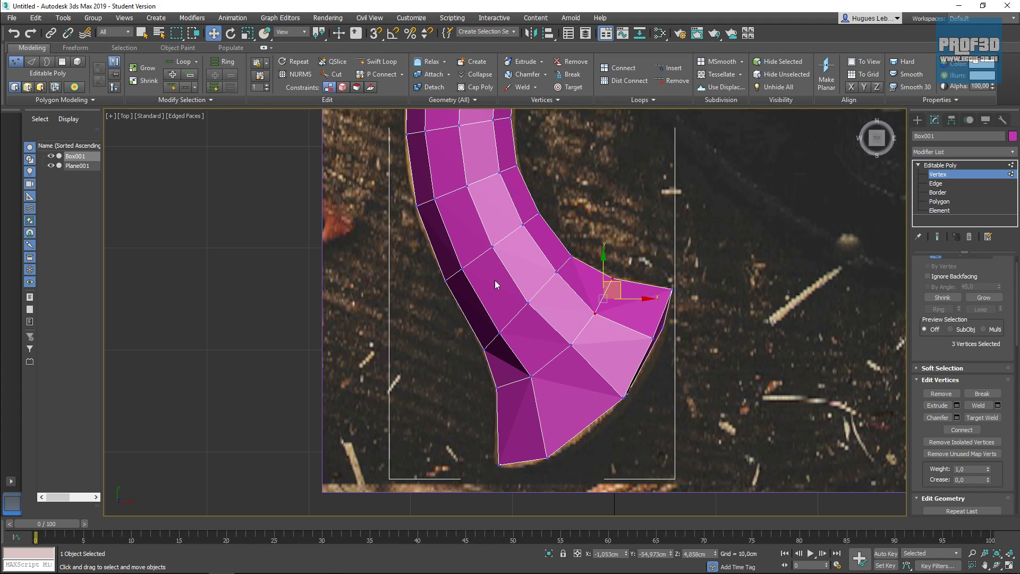
# Adjust the flare loop's inner vertices and move the middle vertices of the butt's end edge to about X 0.04 cm, Y -65.47 cm
pyautogui.click(530, 376)
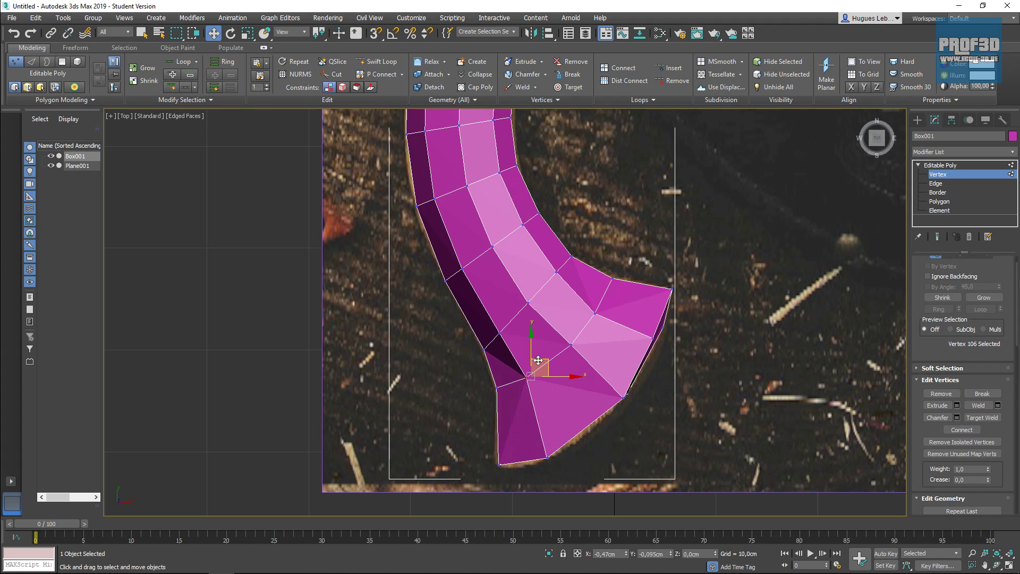
pyautogui.scroll(-2, 588, 311)
pyautogui.click(553, 398)
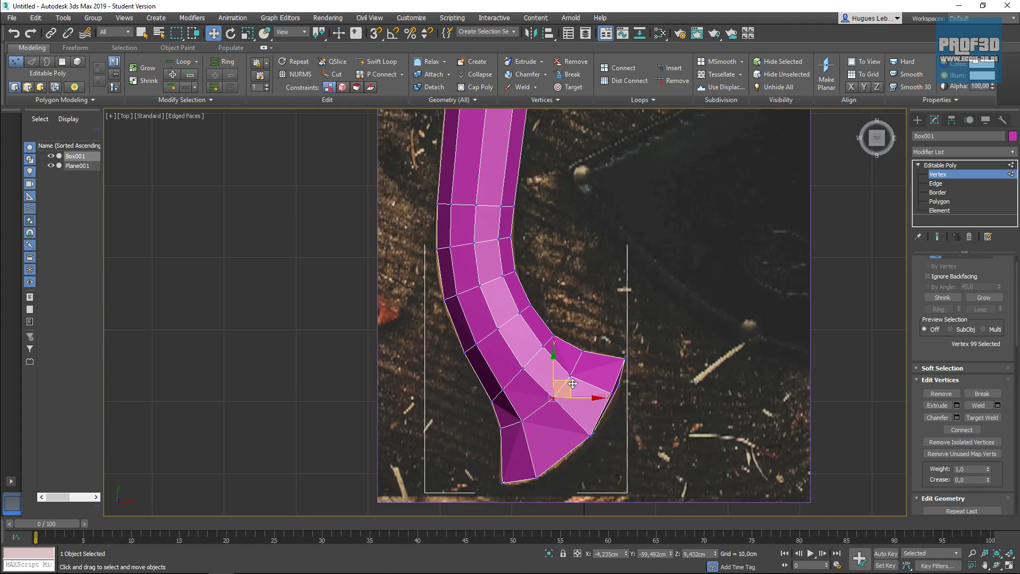
pyautogui.moveTo(599, 427)
pyautogui.mouseDown()
pyautogui.moveTo(584, 447)
pyautogui.moveTo(603, 428)
pyautogui.mouseUp()
# Check the whole handle against the photo, leave vertex editing and deselect the handle
pyautogui.scroll(-3, 578, 366)
pyautogui.moveTo(581, 282); pyautogui.dragTo(591, 350, button='middle')
pyautogui.scroll(-2, 563, 421)
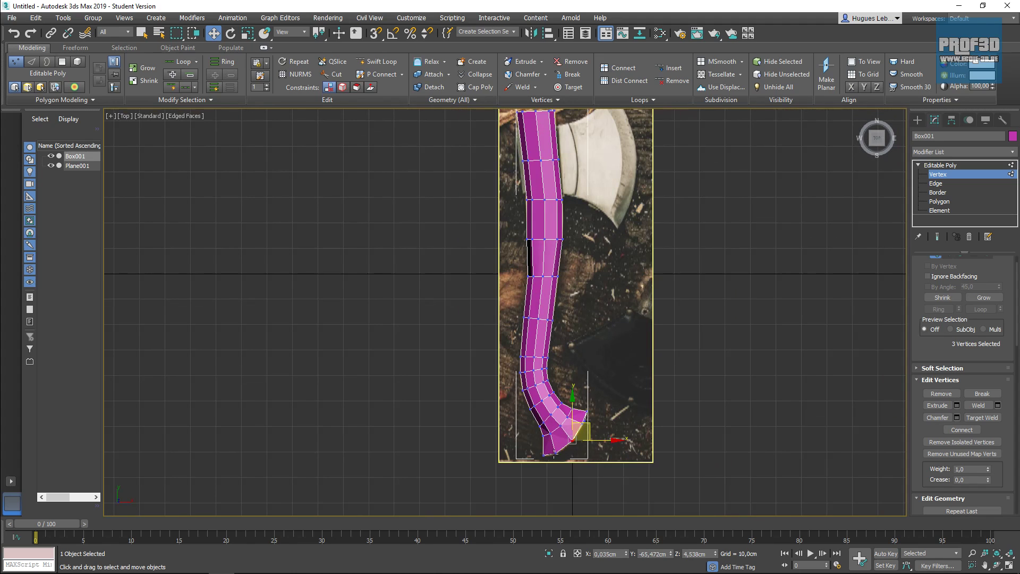
pyautogui.moveTo(535, 151); pyautogui.dragTo(505, 220, button='middle')
pyautogui.moveTo(610, 402); pyautogui.dragTo(601, 377, button='middle')
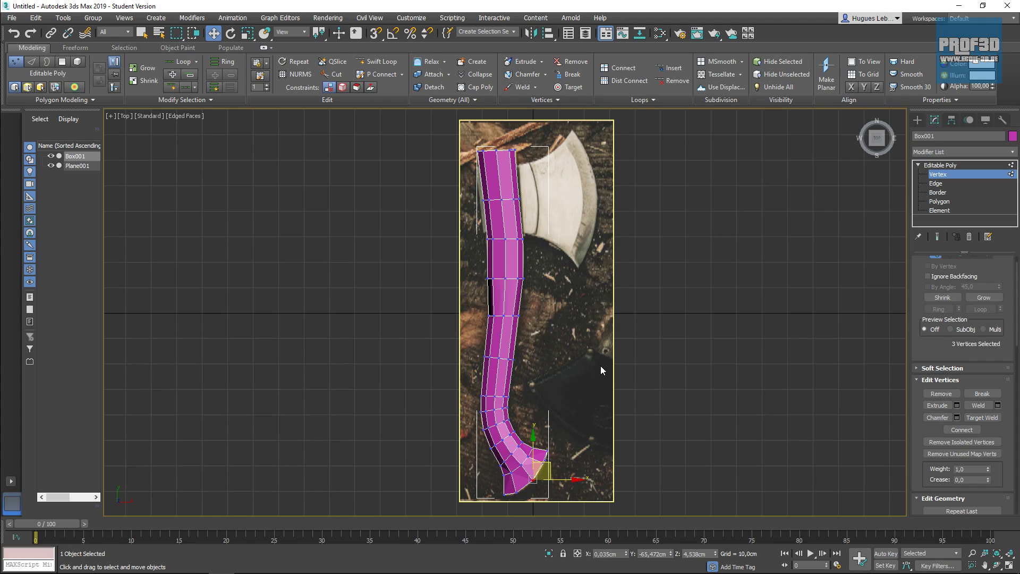
pyautogui.moveTo(547, 266); pyautogui.dragTo(542, 309, button='middle')
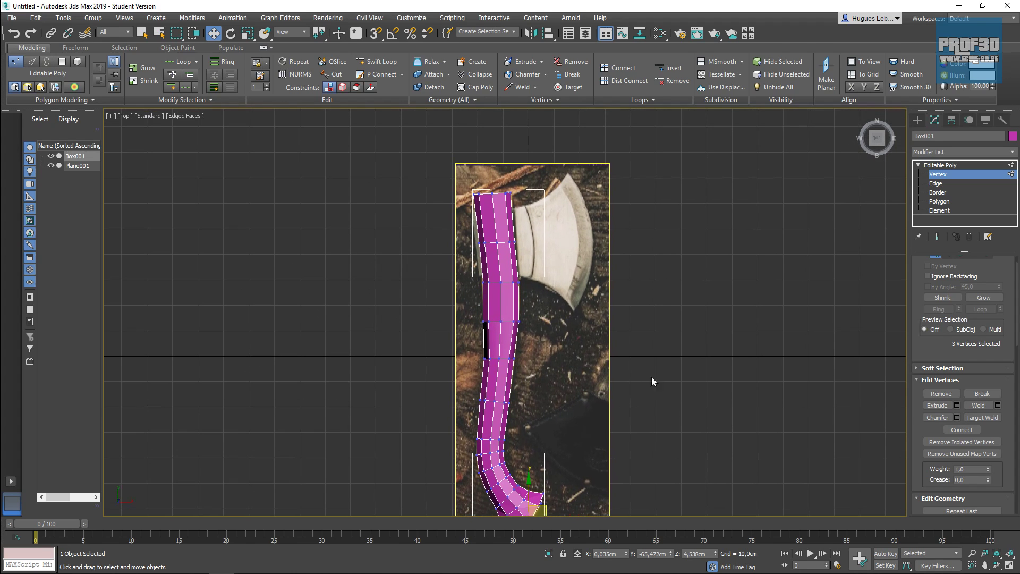
pyautogui.click(951, 166)
pyautogui.click(677, 411)
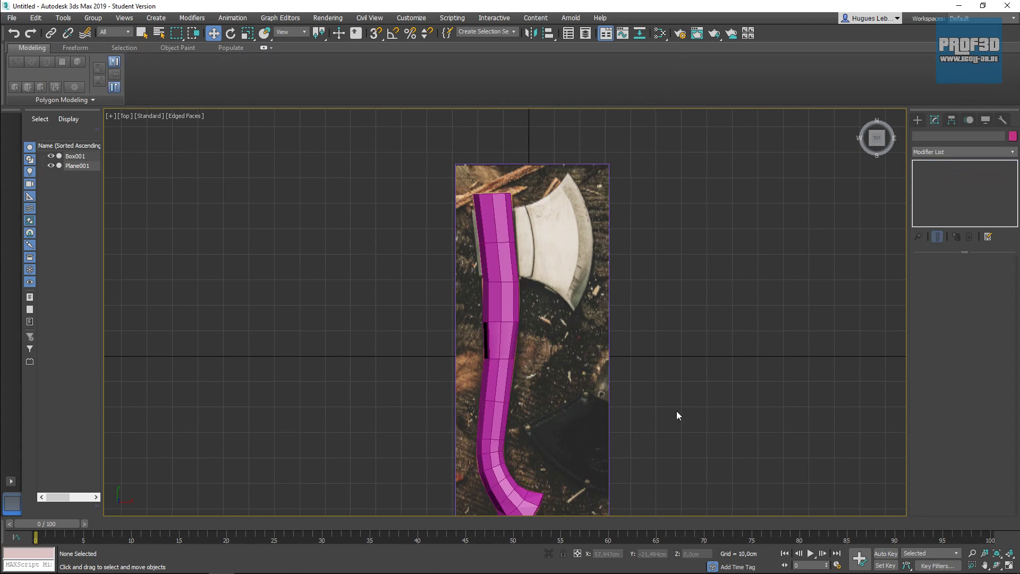
pyautogui.moveTo(677, 411); pyautogui.dragTo(692, 364, button='middle')
# Select the handle, hide it with Hide Selected and unhide all objects
pyautogui.click(514, 253)
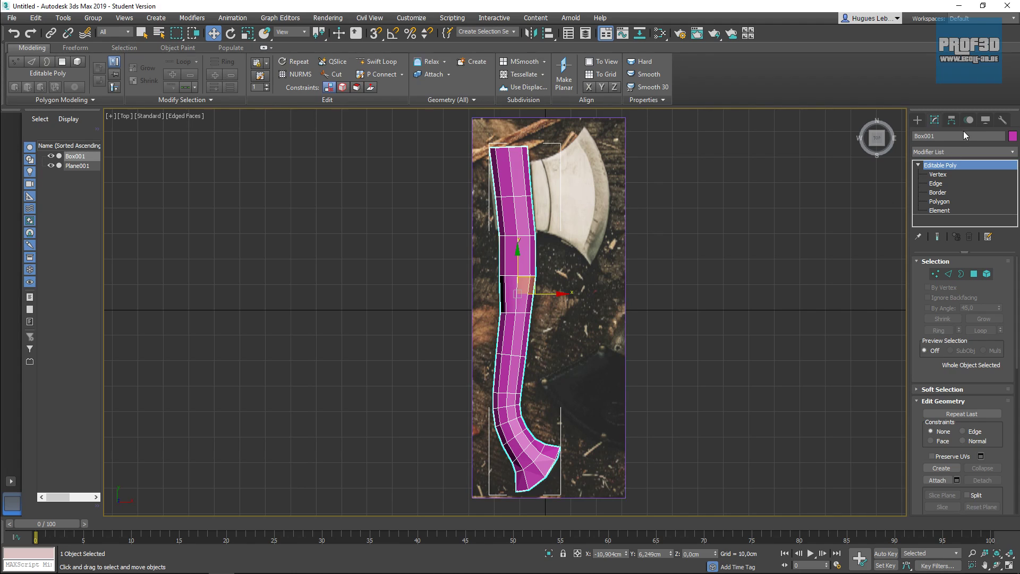
pyautogui.click(985, 120)
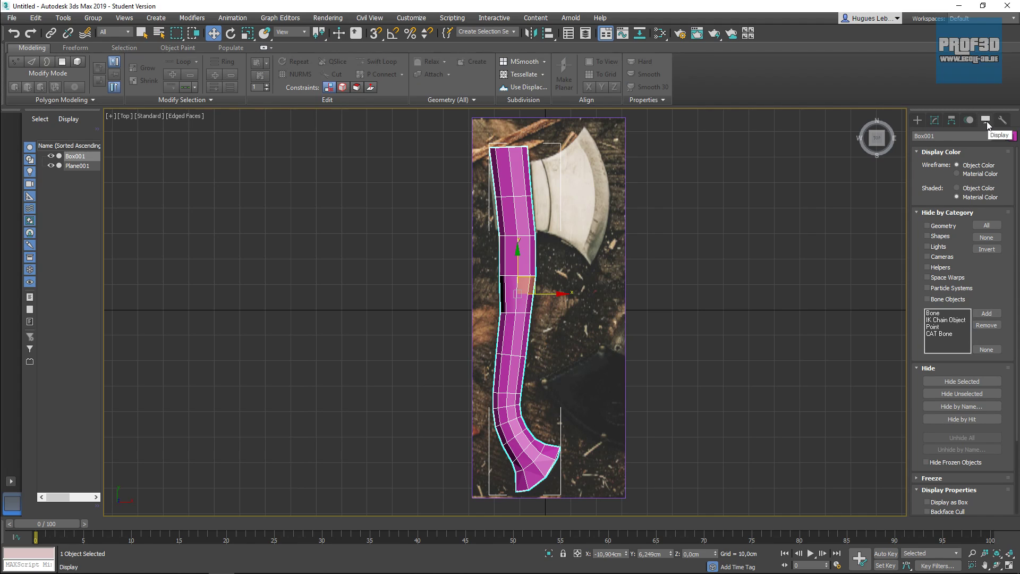
pyautogui.click(959, 381)
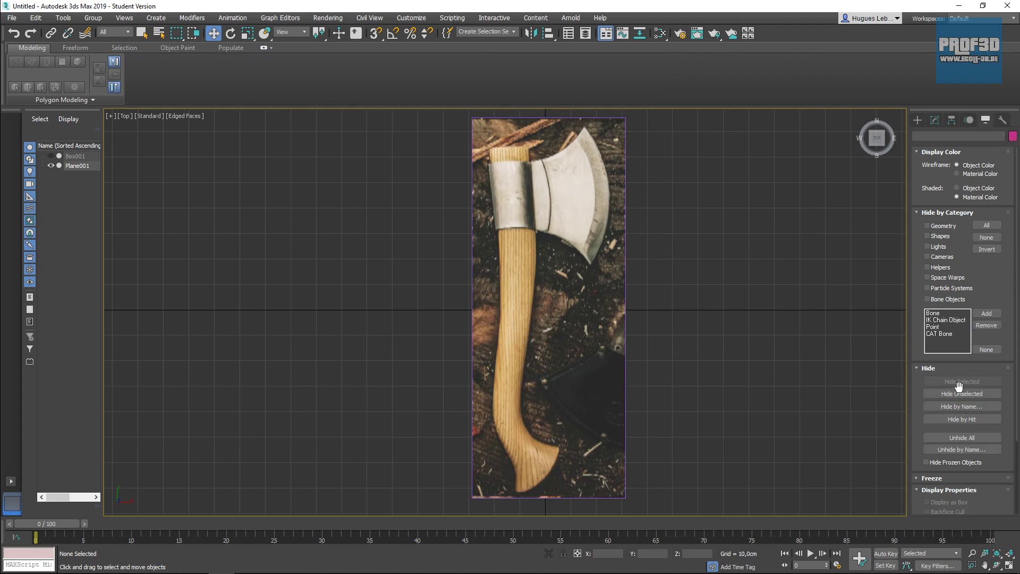
pyautogui.click(957, 438)
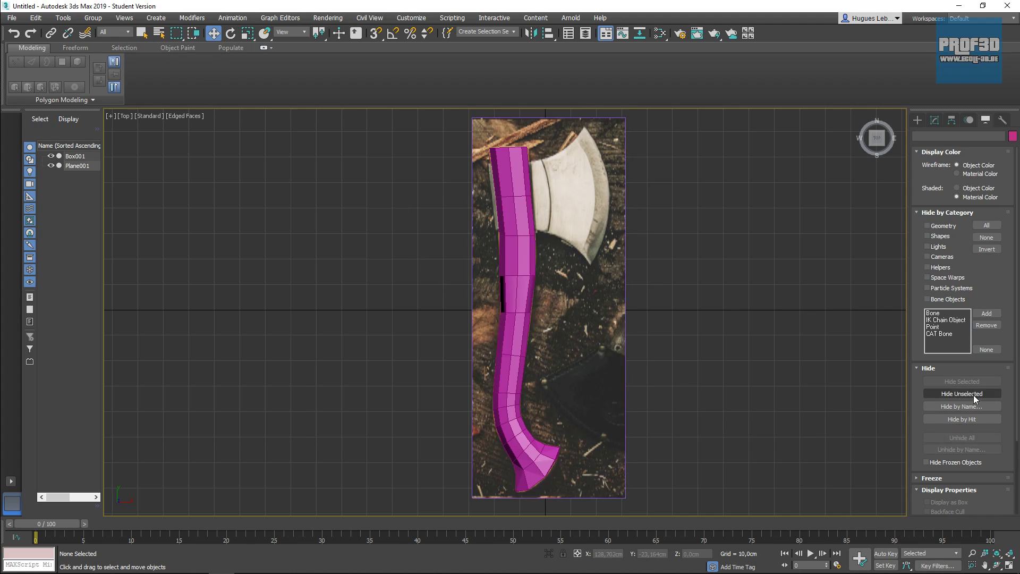
# Select the handle and toggle the visibility of Box001 off and on in the scene's object list
pyautogui.click(513, 253)
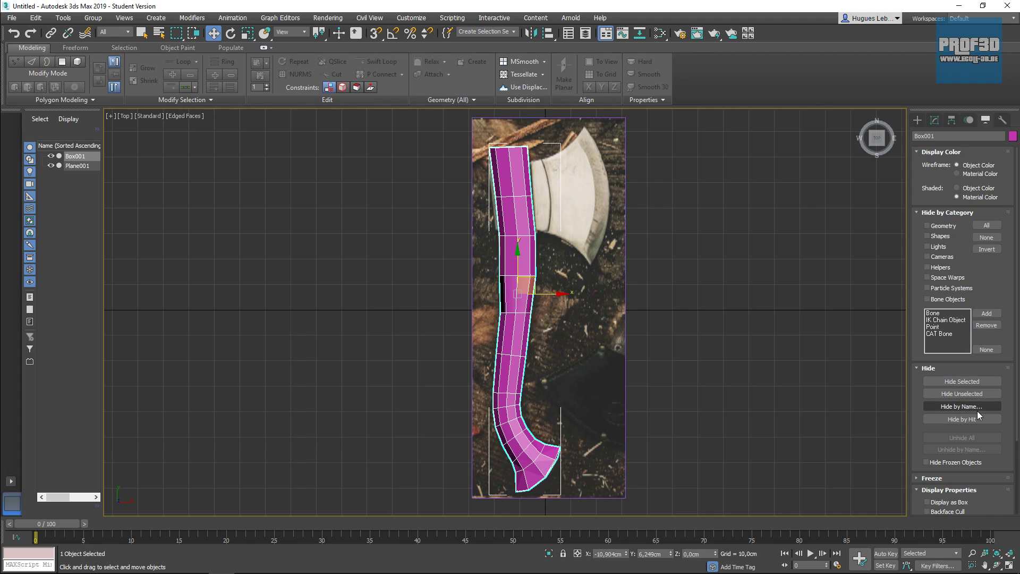
pyautogui.click(51, 155)
pyautogui.click(51, 157)
pyautogui.click(51, 156)
pyautogui.click(51, 157)
pyautogui.click(51, 157)
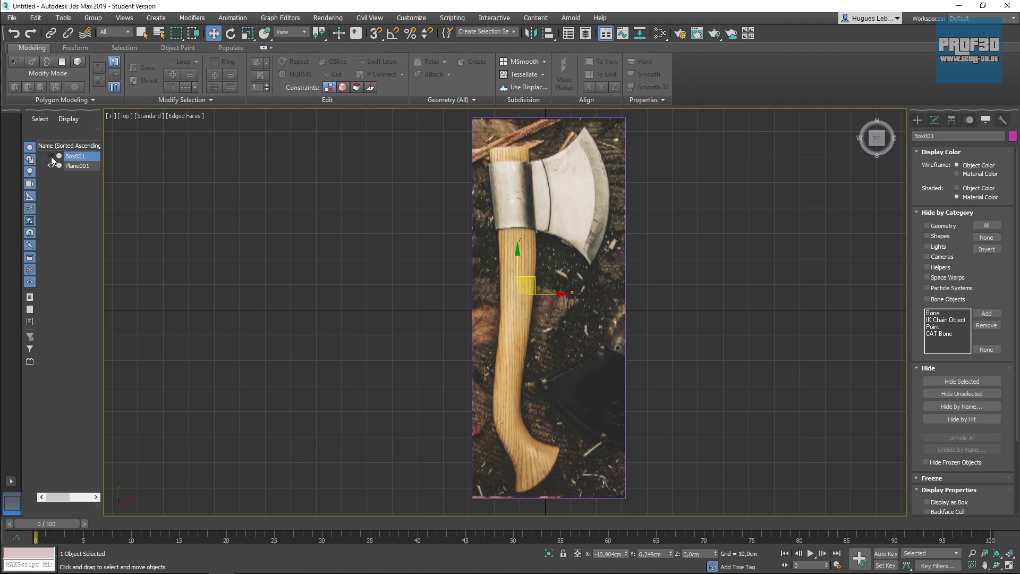
pyautogui.click(51, 156)
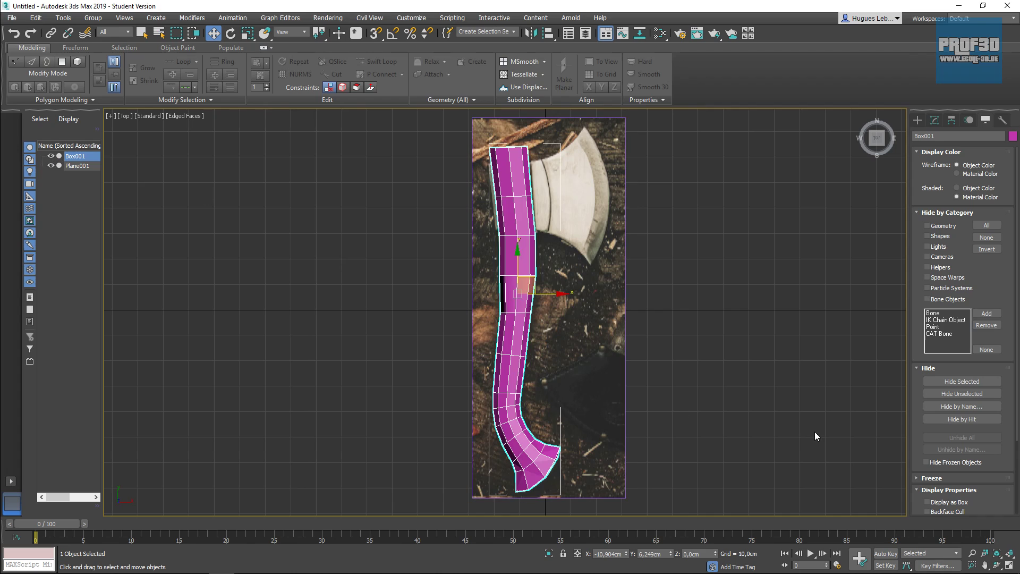
# Hide the selected handle to expose the axe head in the reference photo
pyautogui.click(998, 382)
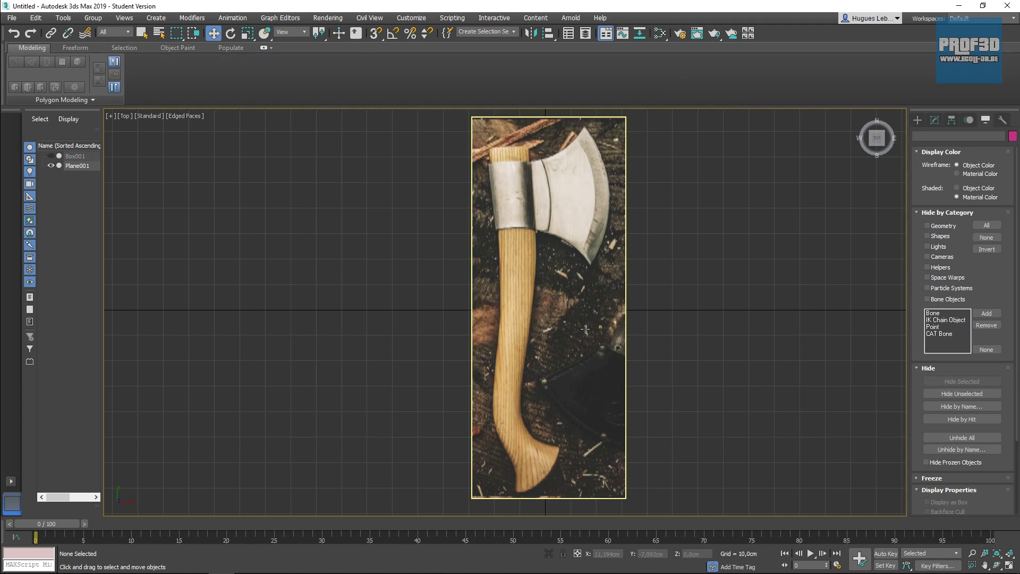
pyautogui.moveTo(696, 313); pyautogui.dragTo(683, 317, button='middle')
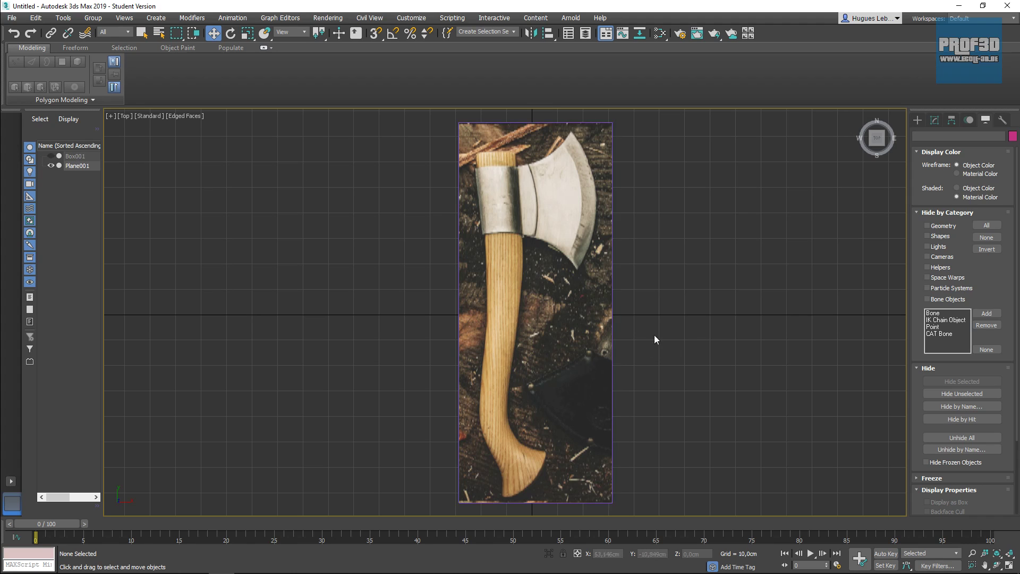
pyautogui.scroll(4, 531, 336)
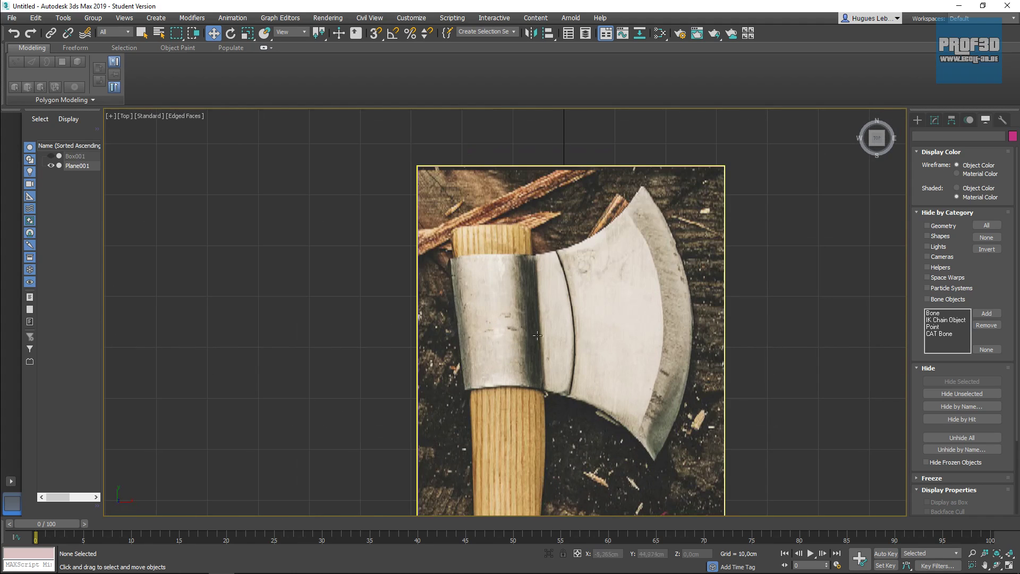
# Create a box about 25 cm long, 18 cm wide and 13 cm high over the metal collar in the photo
pyautogui.click(917, 121)
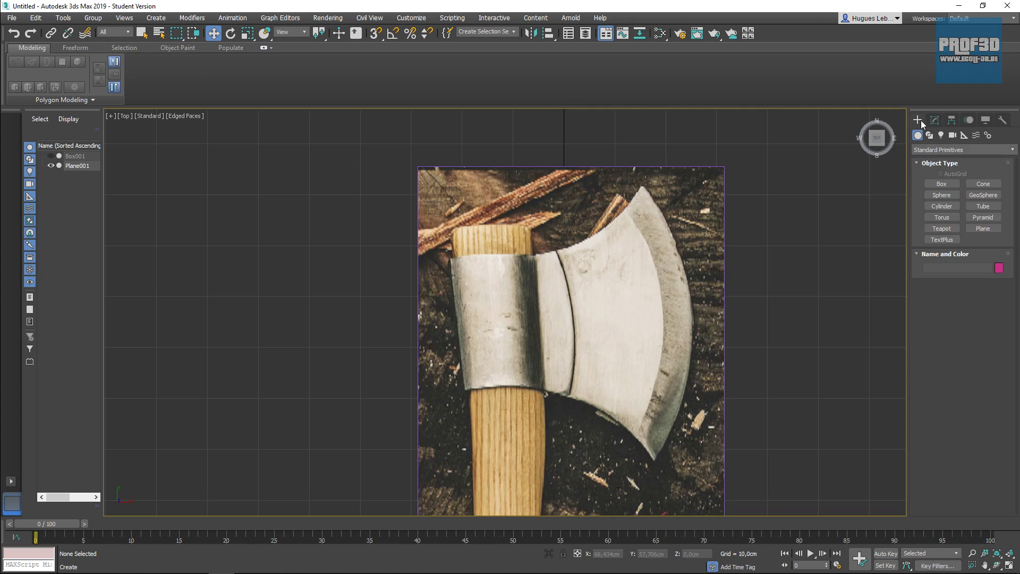
pyautogui.click(942, 184)
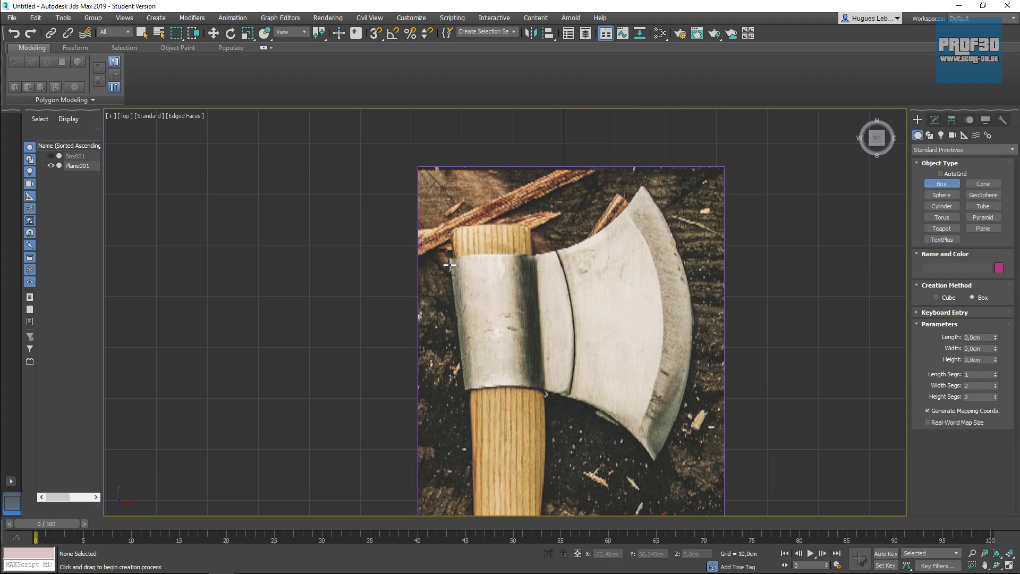
pyautogui.moveTo(450, 259); pyautogui.dragTo(542, 387)
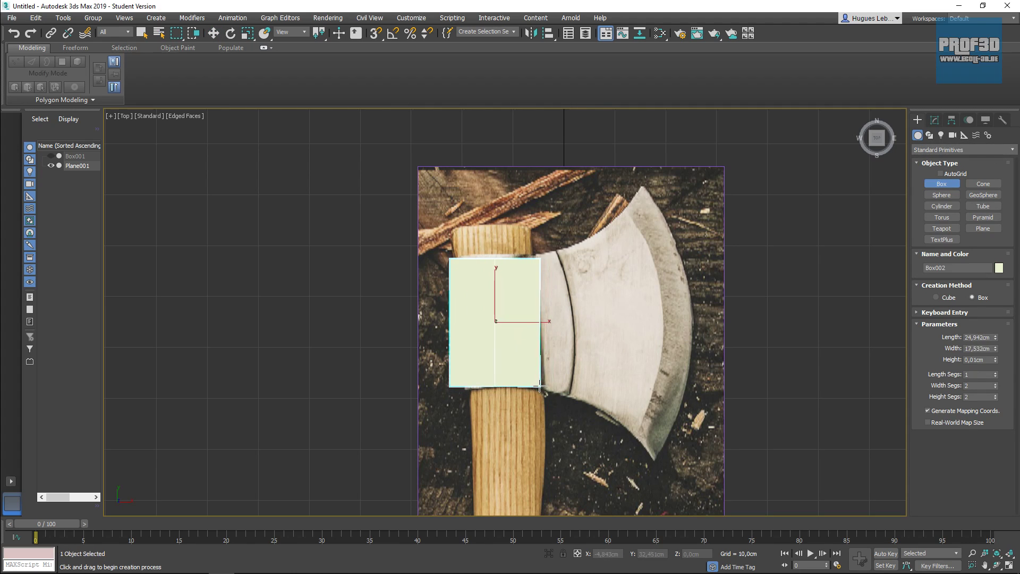
pyautogui.click(541, 379)
pyautogui.moveTo(545, 377)
pyautogui.keyDown('alt'); pyautogui.mouseDown(button='middle')
pyautogui.moveTo(553, 401)
pyautogui.moveTo(546, 346)
pyautogui.moveTo(537, 383)
pyautogui.mouseUp(button='middle'); pyautogui.keyUp('alt')
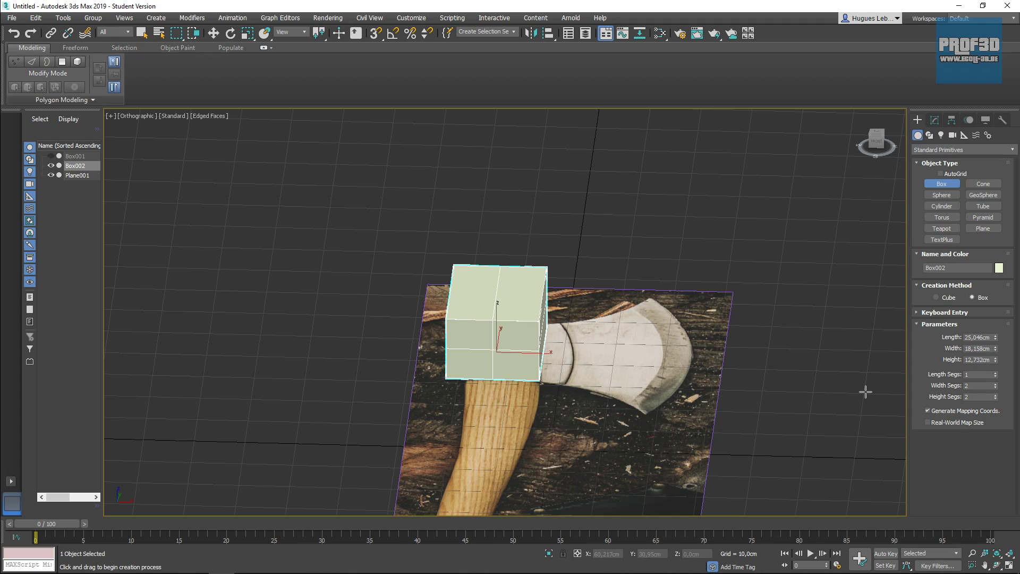
# Convert the new collar box to an Editable Poly
pyautogui.click(930, 122)
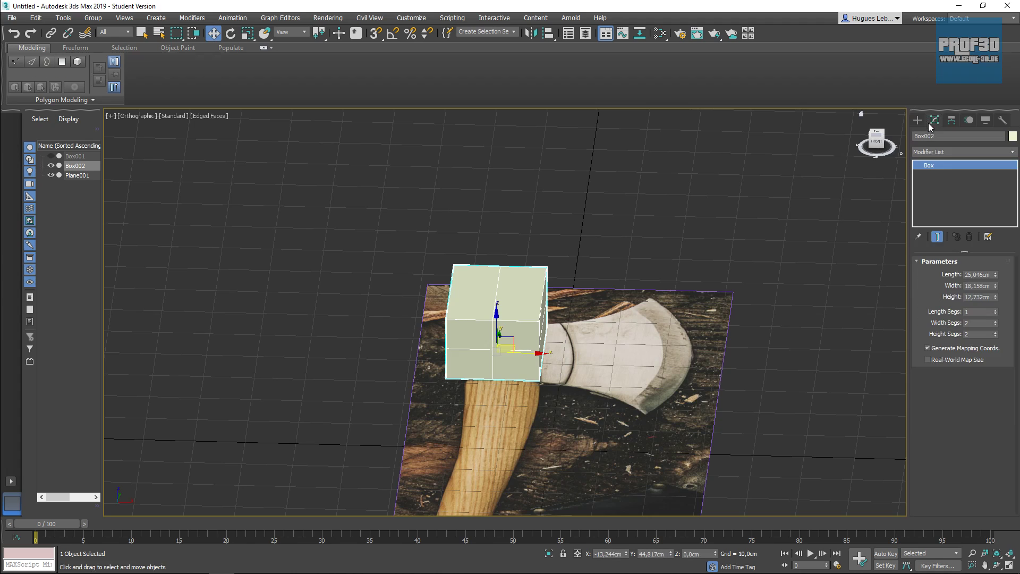
pyautogui.rightClick(928, 166)
pyautogui.click(937, 291)
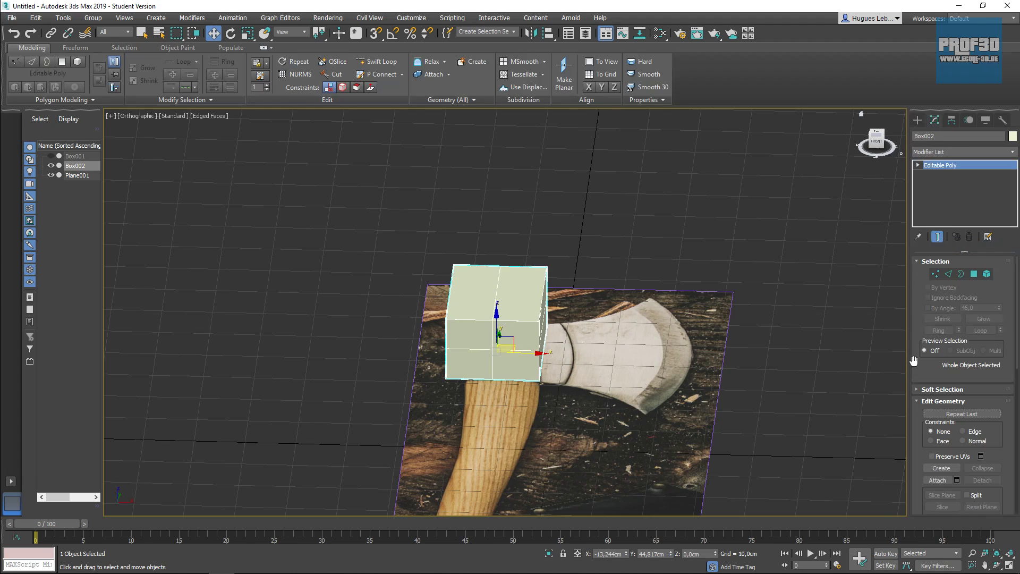
# Move the box's two upper long edges inward and down to round off the top of the collar
pyautogui.click(948, 274)
pyautogui.click(545, 294)
pyautogui.keyDown('alt'); pyautogui.moveTo(579, 313); pyautogui.dragTo(586, 333, button='middle'); pyautogui.keyUp('alt')
pyautogui.scroll(3, 557, 307)
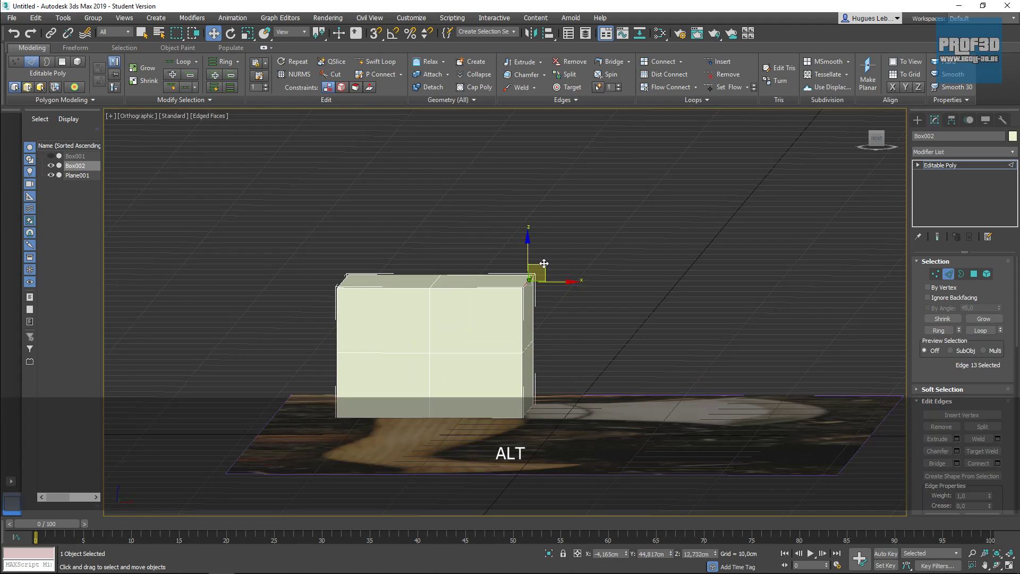
pyautogui.moveTo(543, 263); pyautogui.dragTo(530, 273)
pyautogui.click(352, 275)
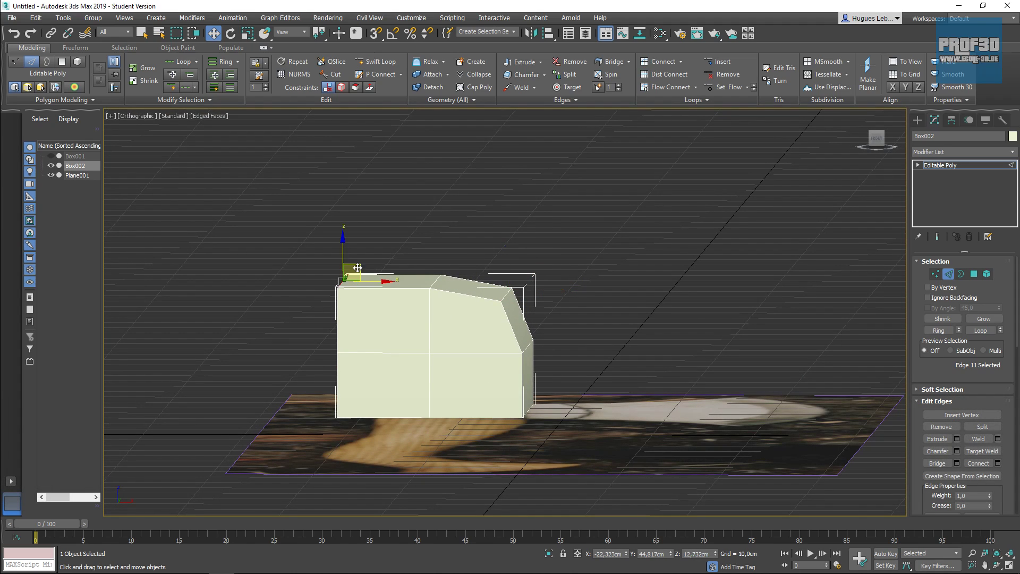
pyautogui.moveTo(352, 275); pyautogui.dragTo(375, 279)
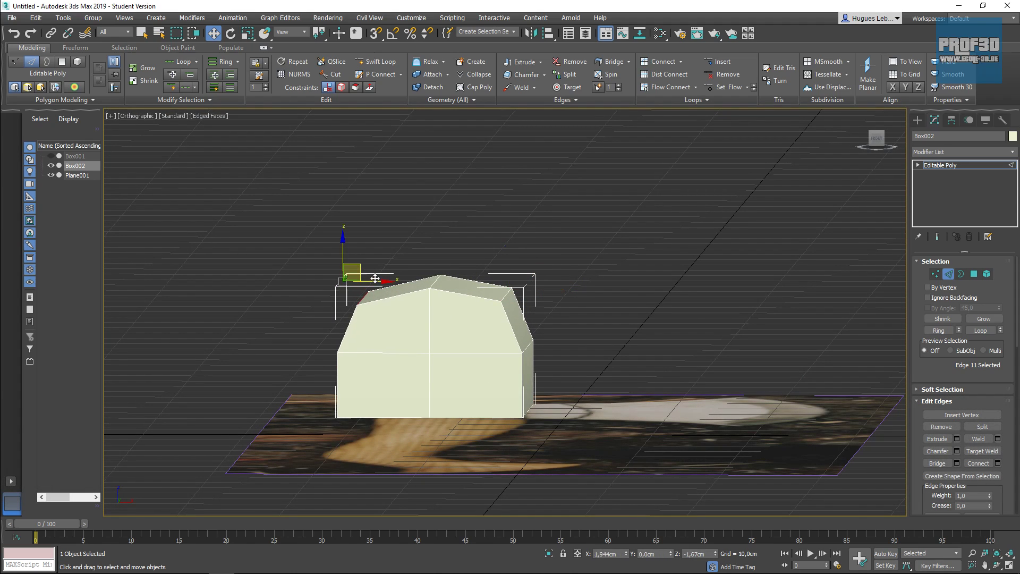
# Move the two lower long edges inward and up to round off the underside of the collar
pyautogui.click(338, 407)
pyautogui.keyDown('alt'); pyautogui.moveTo(359, 410); pyautogui.dragTo(344, 367, button='middle'); pyautogui.keyUp('alt')
pyautogui.click(308, 389)
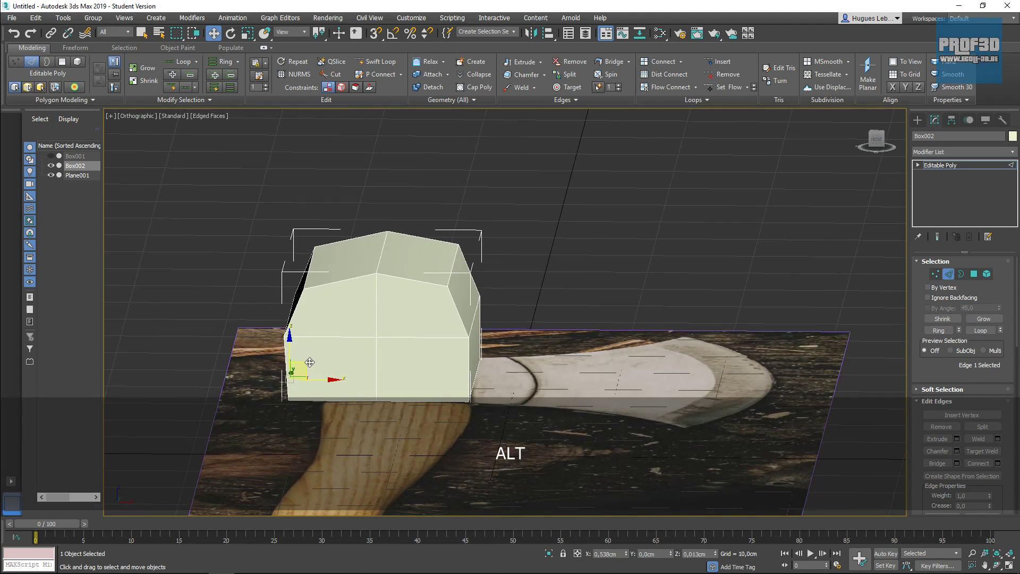
pyautogui.click(472, 381)
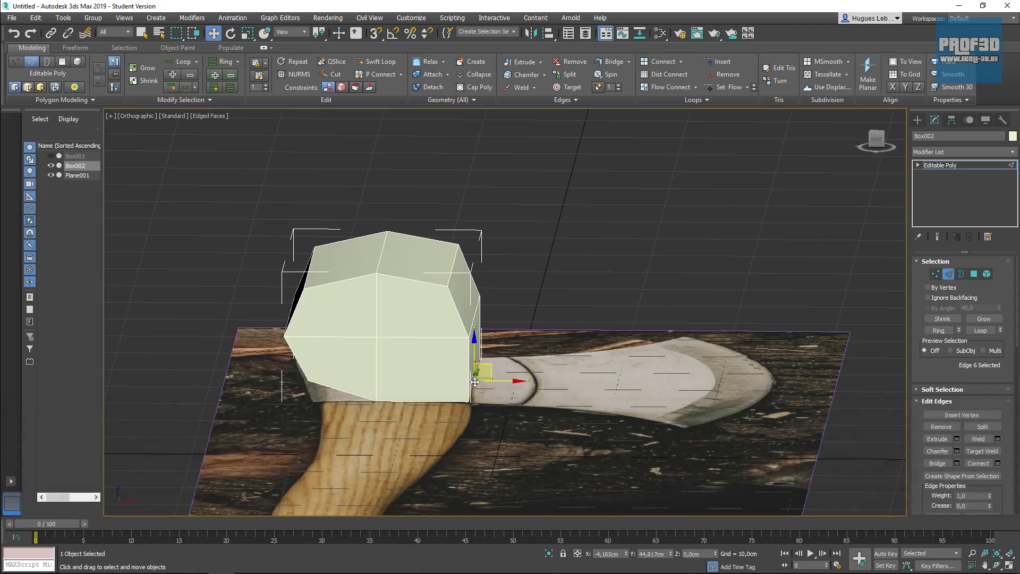
pyautogui.moveTo(489, 362); pyautogui.dragTo(470, 347)
# Select the two collar polygons facing the blade and extrude them slightly outward
pyautogui.keyDown('alt'); pyautogui.moveTo(470, 346); pyautogui.dragTo(597, 392, button='middle'); pyautogui.keyUp('alt')
pyautogui.press('t')
pyautogui.press('z')
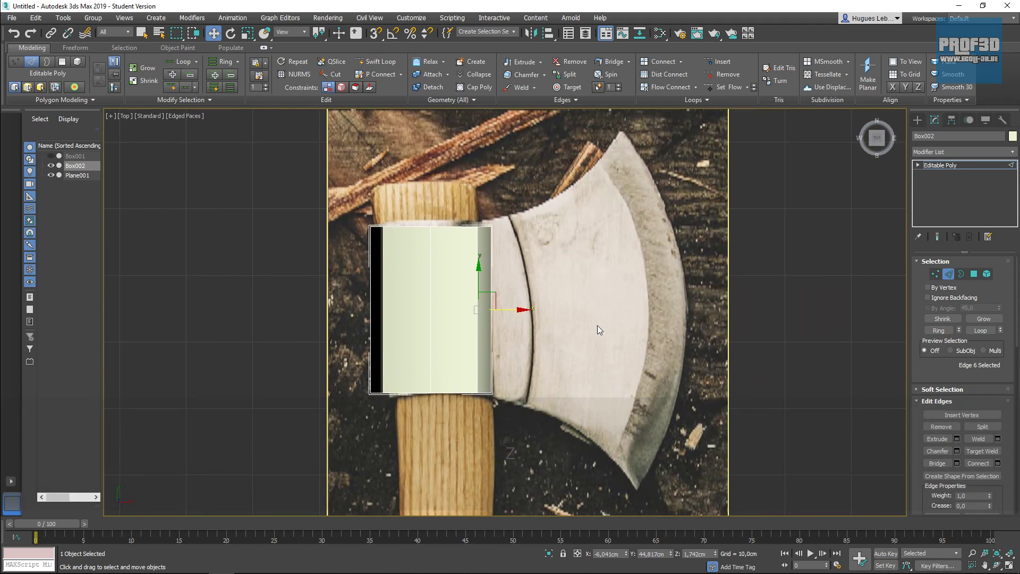
pyautogui.click(974, 274)
pyautogui.keyDown('alt'); pyautogui.moveTo(553, 319); pyautogui.dragTo(391, 413, button='middle'); pyautogui.keyUp('alt')
pyautogui.keyDown('ctrl'); pyautogui.click(489, 351); pyautogui.keyUp('ctrl')
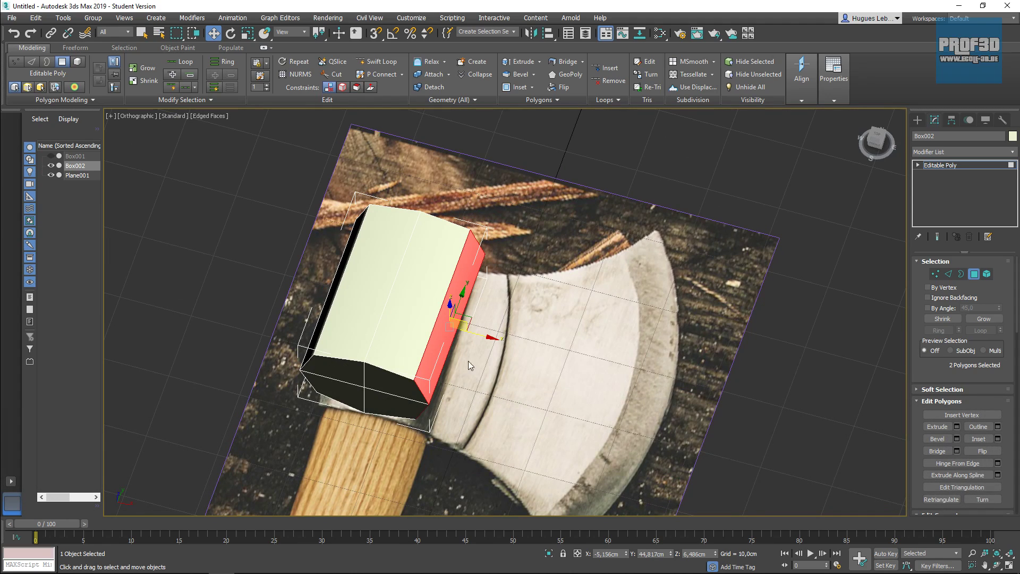
pyautogui.keyDown('alt'); pyautogui.moveTo(473, 387); pyautogui.dragTo(448, 362, button='middle'); pyautogui.keyUp('alt')
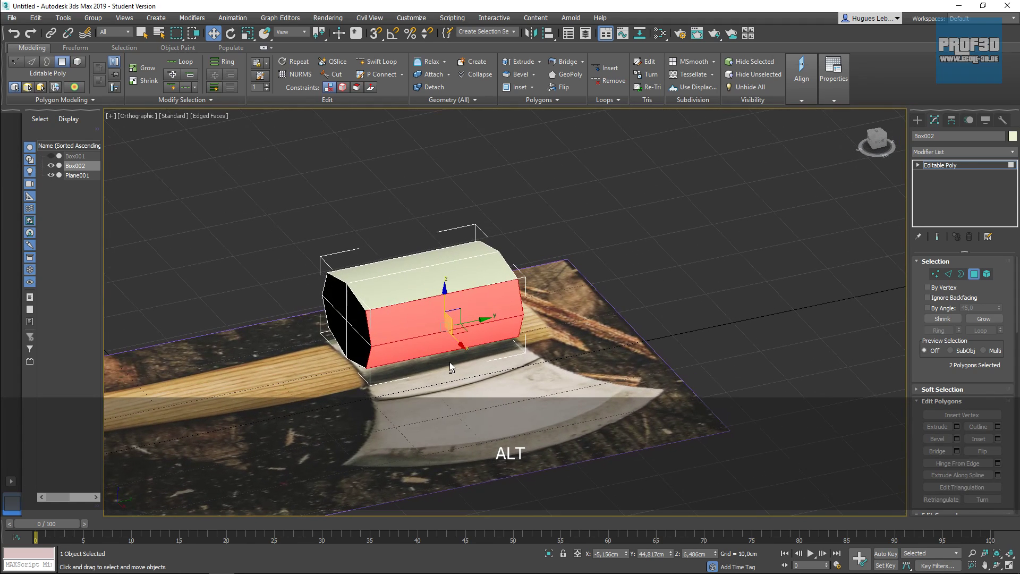
pyautogui.click(517, 67)
pyautogui.keyDown('alt'); pyautogui.moveTo(436, 327); pyautogui.dragTo(492, 362, button='middle'); pyautogui.keyUp('alt')
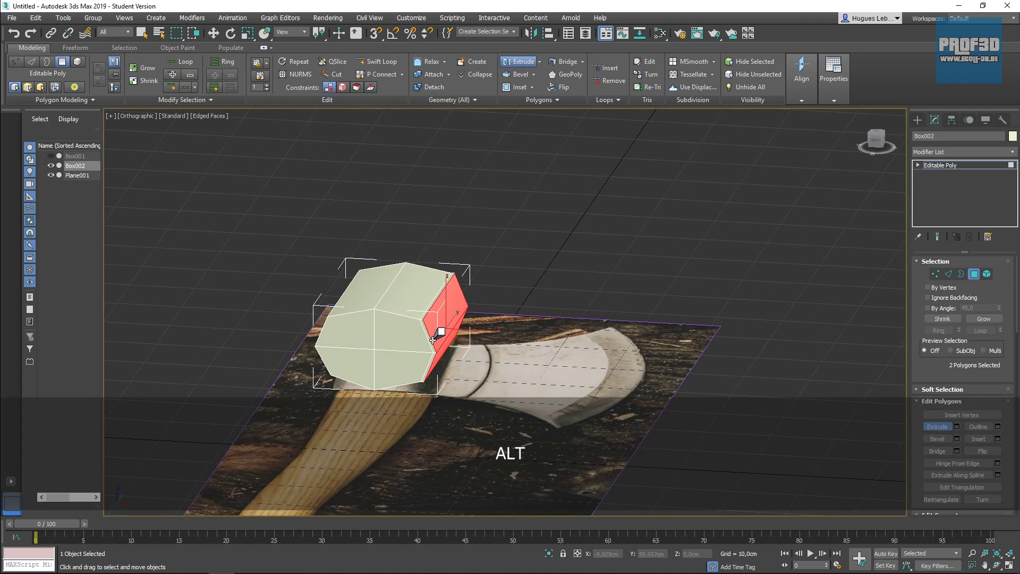
# Move the upper and lower edges of the extruded side toward its middle to narrow the strip facing the blade
pyautogui.click(947, 277)
pyautogui.scroll(3, 412, 311)
pyautogui.click(416, 310)
pyautogui.click(213, 34)
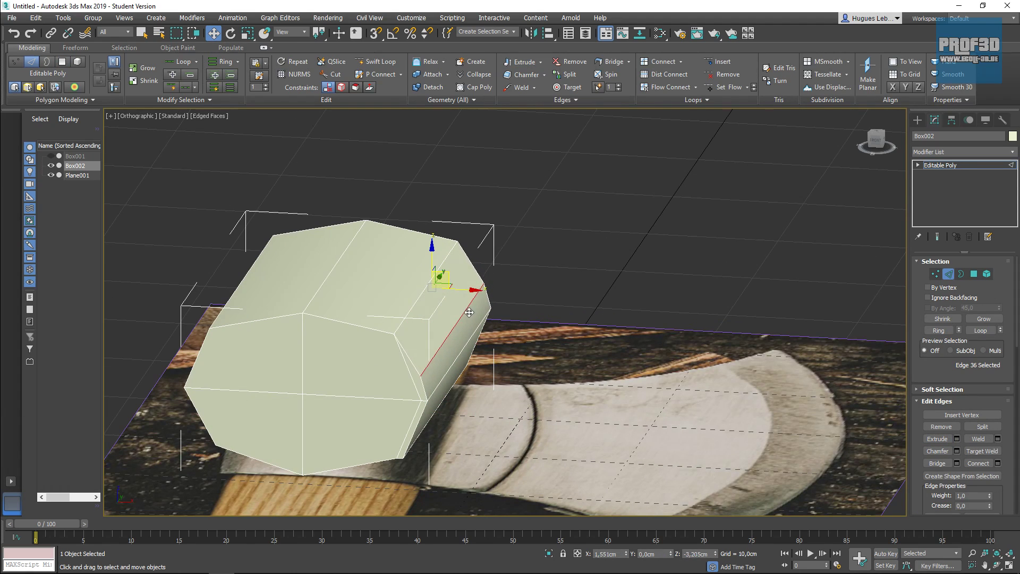
pyautogui.keyDown('alt'); pyautogui.moveTo(499, 434); pyautogui.dragTo(425, 428, button='middle'); pyautogui.keyUp('alt')
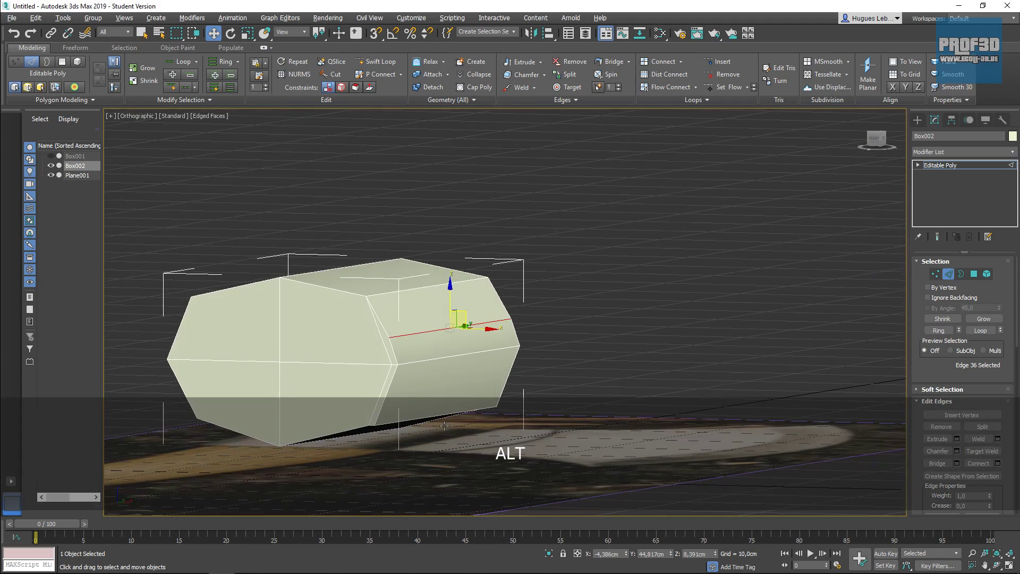
pyautogui.click(438, 388)
pyautogui.keyDown('alt'); pyautogui.moveTo(439, 387); pyautogui.dragTo(454, 402, button='middle'); pyautogui.keyUp('alt')
pyautogui.moveTo(455, 402); pyautogui.dragTo(469, 377)
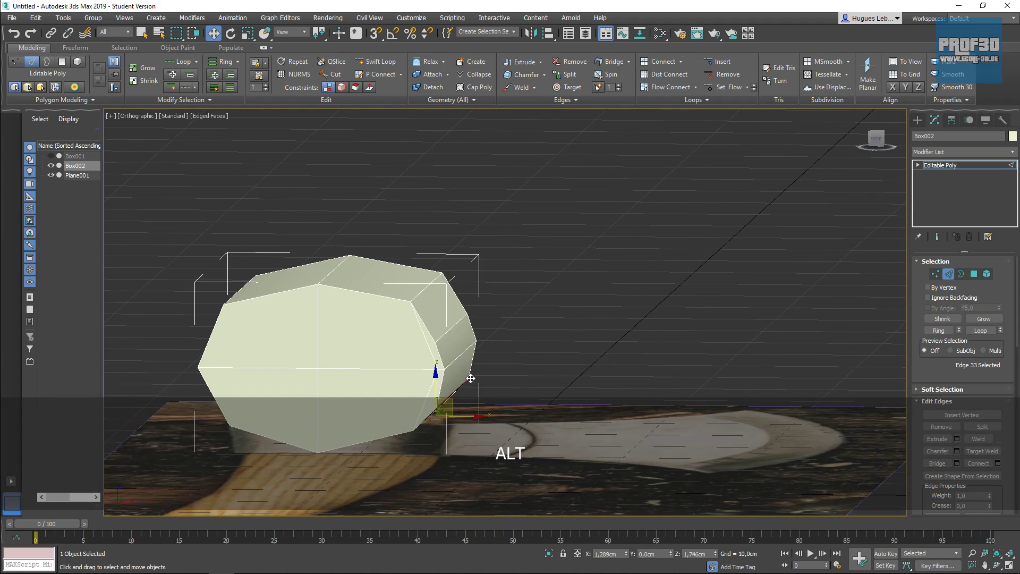
pyautogui.keyDown('alt'); pyautogui.moveTo(514, 394); pyautogui.dragTo(337, 357, button='middle'); pyautogui.keyUp('alt')
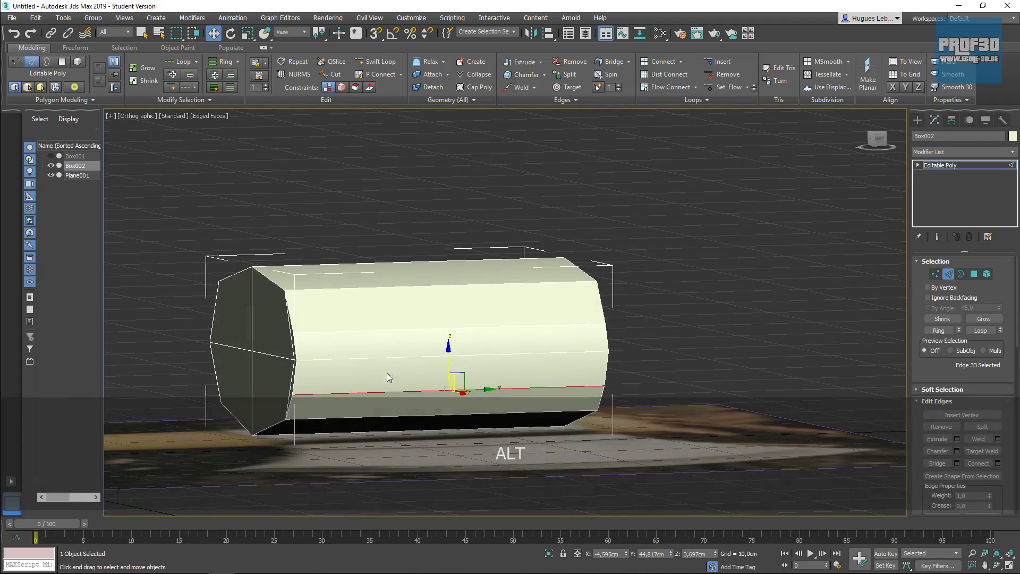
# Extrude the two narrow side polygons across the photo to near the blade's cutting edge
pyautogui.click(973, 275)
pyautogui.keyDown('alt'); pyautogui.moveTo(469, 381); pyautogui.dragTo(540, 456, button='middle'); pyautogui.keyUp('alt')
pyautogui.moveTo(617, 413); pyautogui.dragTo(498, 336, button='middle')
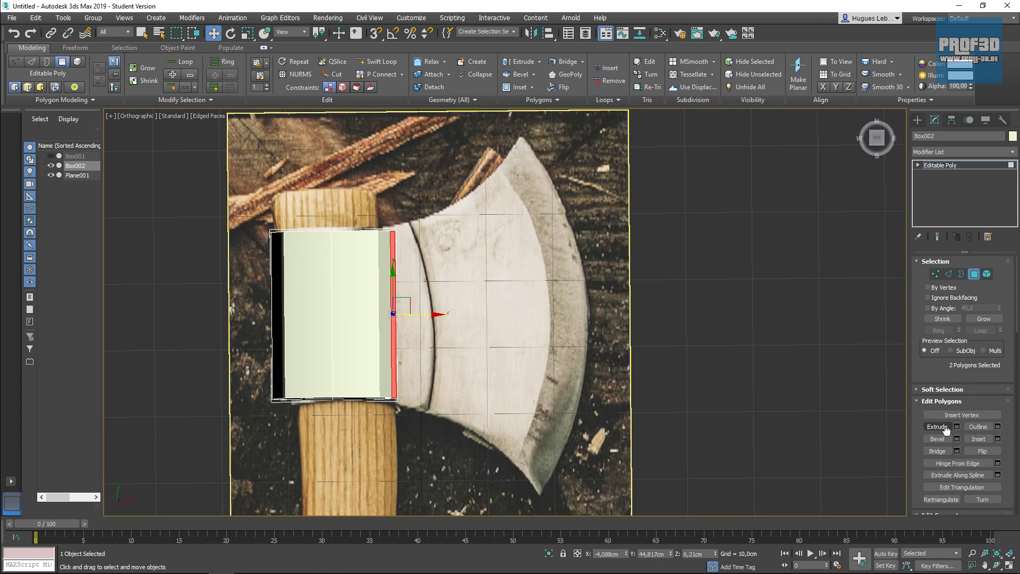
pyautogui.click(926, 428)
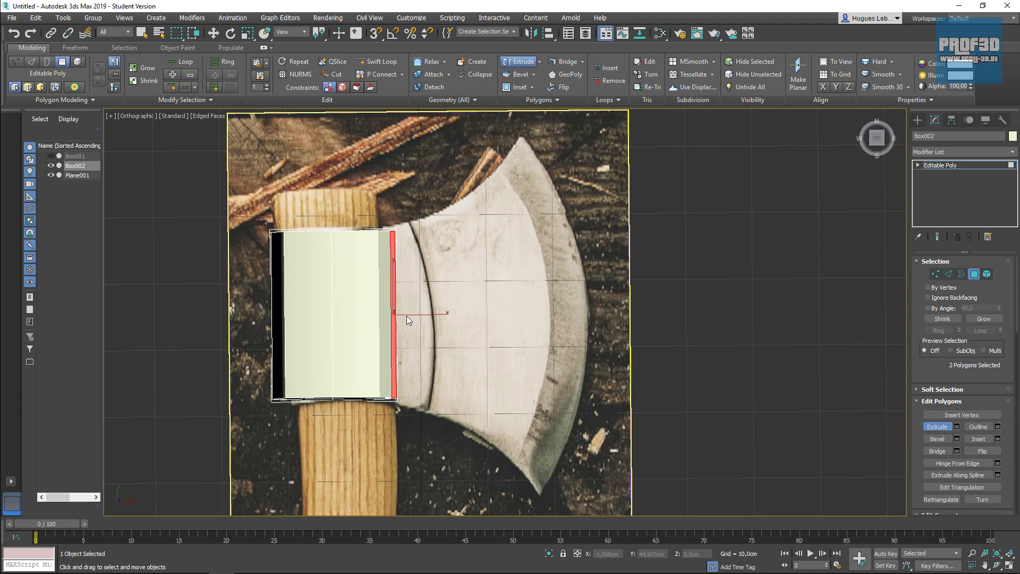
pyautogui.moveTo(395, 320); pyautogui.dragTo(492, 136)
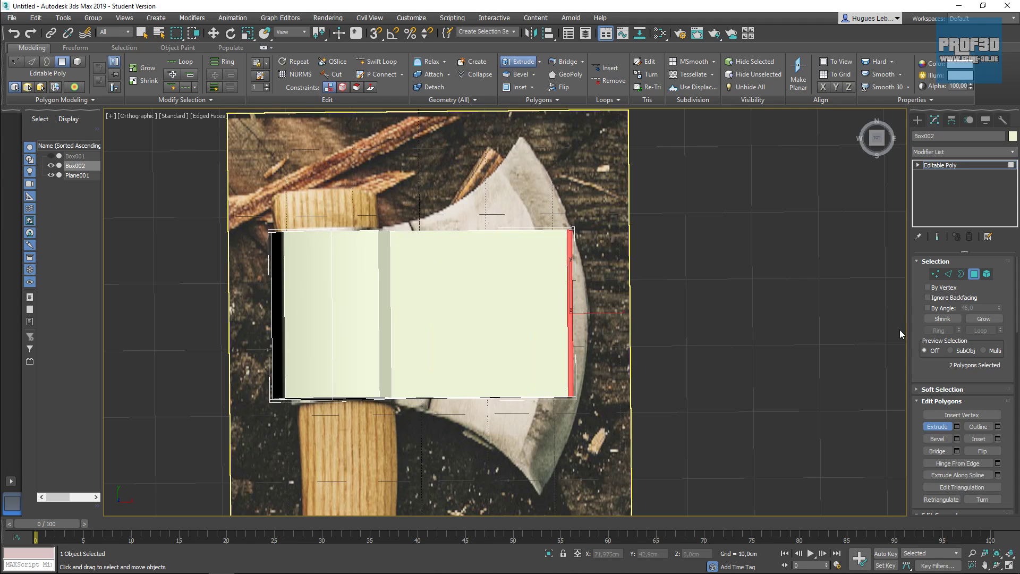
# Move the extrusion's upper and lower end vertices onto the two tips of the blade in the photo
pyautogui.click(935, 274)
pyautogui.moveTo(599, 205); pyautogui.dragTo(552, 249)
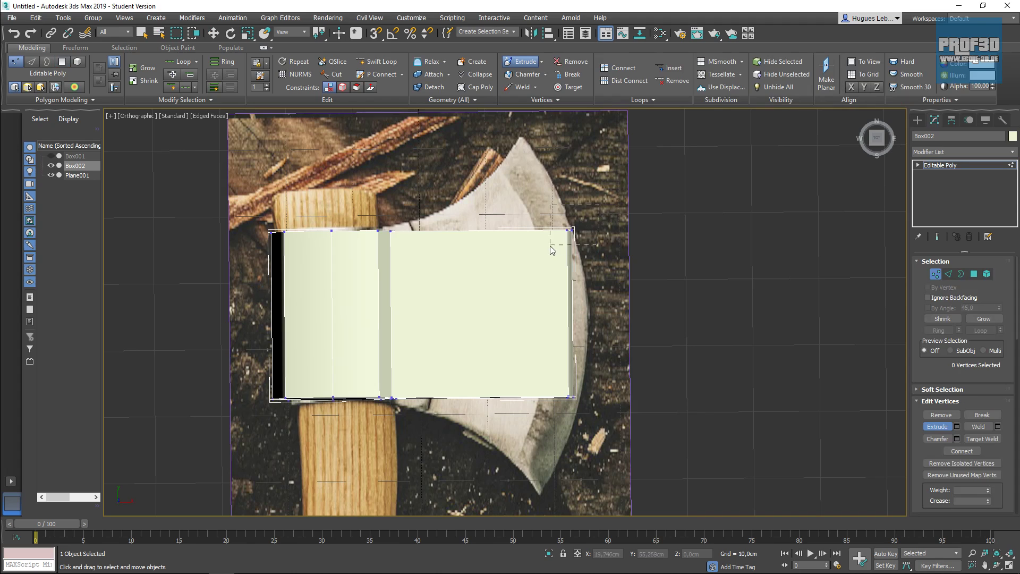
pyautogui.click(213, 33)
pyautogui.moveTo(586, 220); pyautogui.dragTo(538, 124)
pyautogui.moveTo(596, 400); pyautogui.dragTo(555, 481)
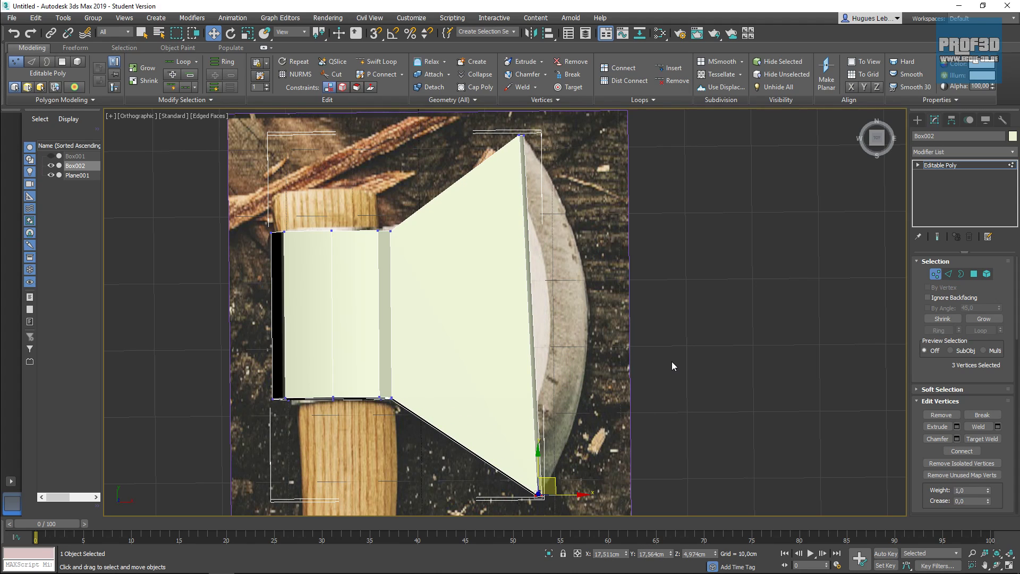
# Add a Swift Loop across the middle of the axe head and move its end vertices out to the cutting edge
pyautogui.click(367, 62)
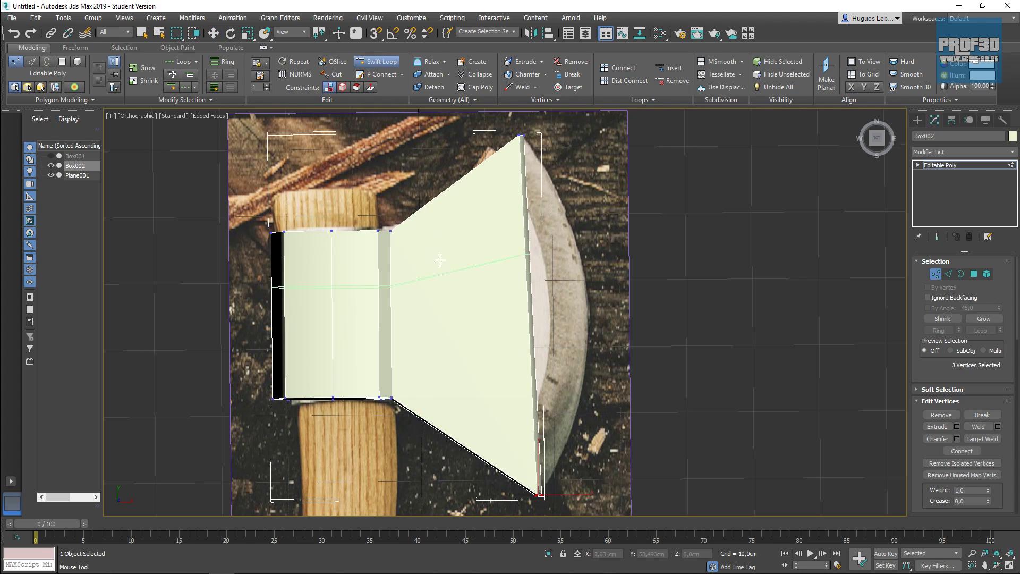
pyautogui.click(480, 312)
pyautogui.press('w')
pyautogui.moveTo(561, 313); pyautogui.dragTo(615, 313)
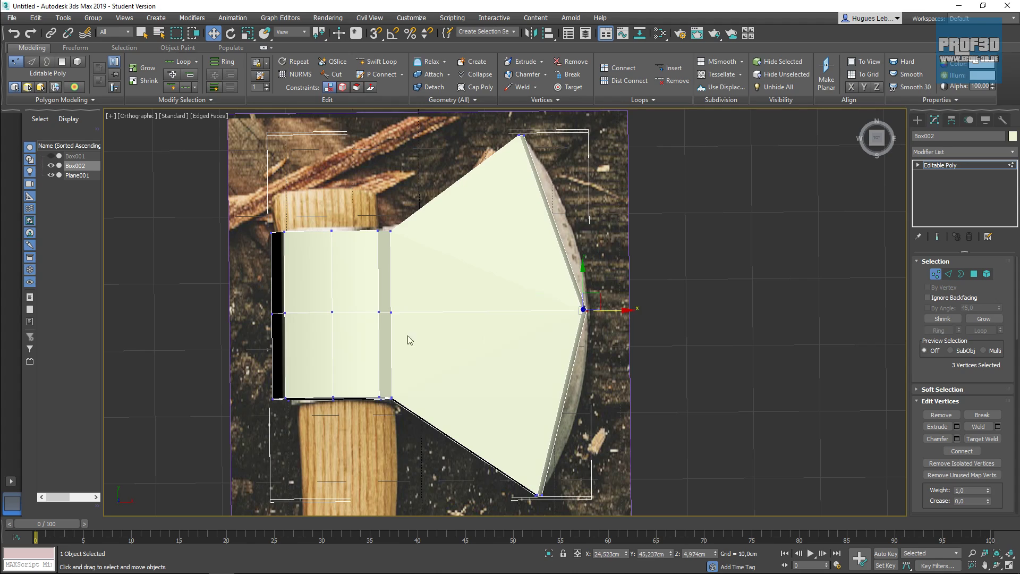
# Shift the collar's middle outer vertices and its lower row of vertices to follow the slanted collar in the photo
pyautogui.click(273, 312)
pyautogui.moveTo(307, 313); pyautogui.dragTo(317, 315)
pyautogui.press('t')
pyautogui.press('z')
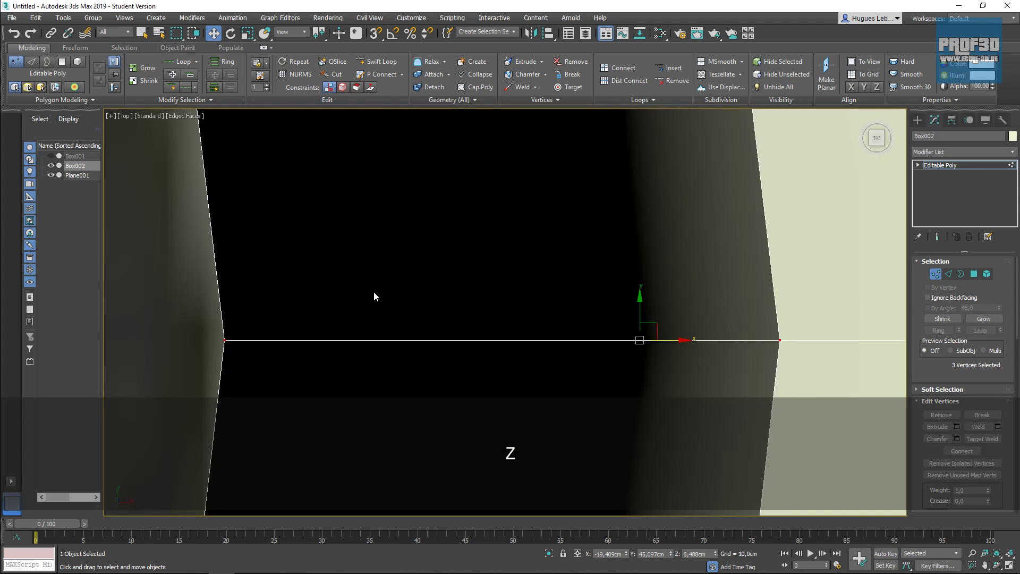
pyautogui.scroll(-7, 384, 278)
pyautogui.moveTo(392, 249); pyautogui.dragTo(380, 295, button='middle')
pyautogui.moveTo(336, 423); pyautogui.dragTo(450, 409)
pyautogui.moveTo(392, 457); pyautogui.dragTo(392, 458)
pyautogui.moveTo(400, 421); pyautogui.dragTo(402, 415)
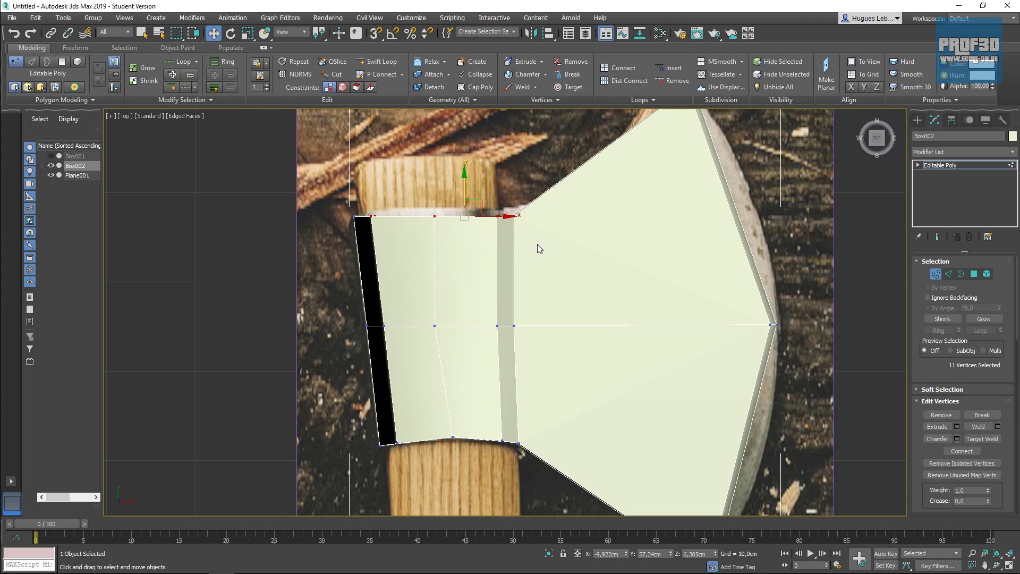
# Fit the collar's upper vertices to the photo and shift its central vertices slightly toward the blade
pyautogui.moveTo(465, 185); pyautogui.dragTo(485, 184)
pyautogui.moveTo(366, 200)
pyautogui.mouseDown()
pyautogui.moveTo(379, 214)
pyautogui.moveTo(378, 185)
pyautogui.moveTo(363, 229)
pyautogui.moveTo(359, 206)
pyautogui.mouseUp()
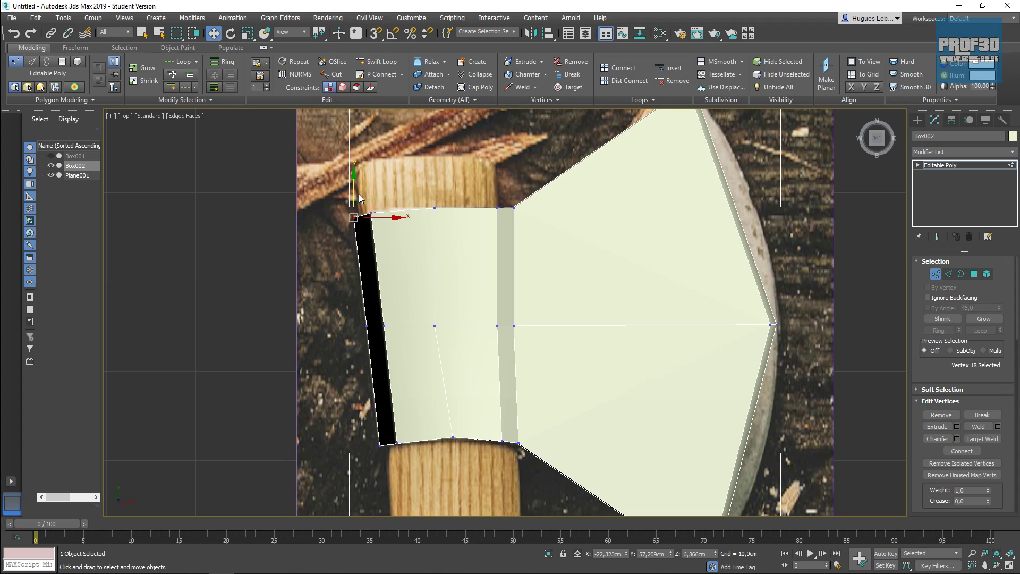
pyautogui.scroll(-2, 496, 289)
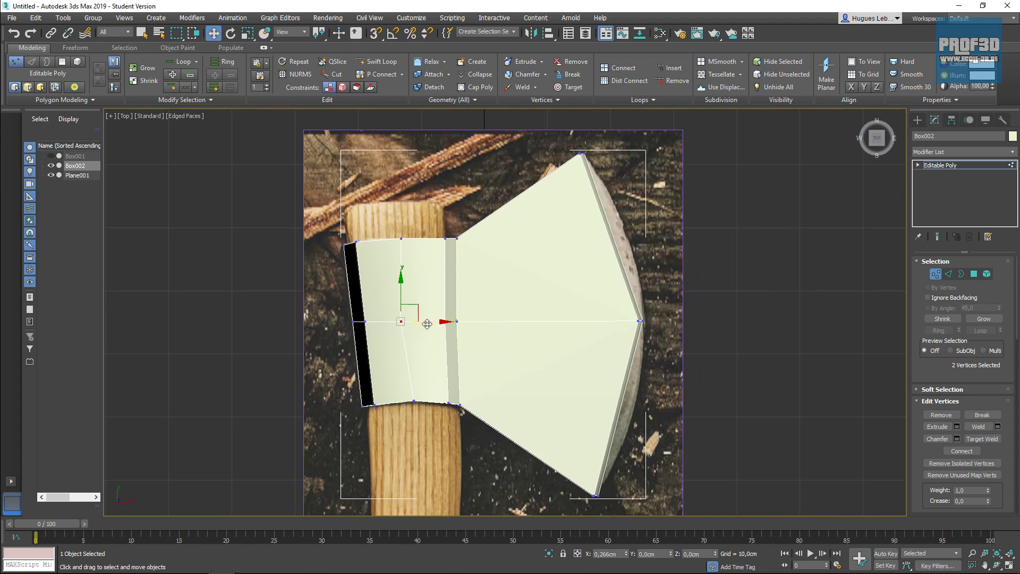
pyautogui.moveTo(430, 324); pyautogui.dragTo(434, 324)
pyautogui.click(712, 410)
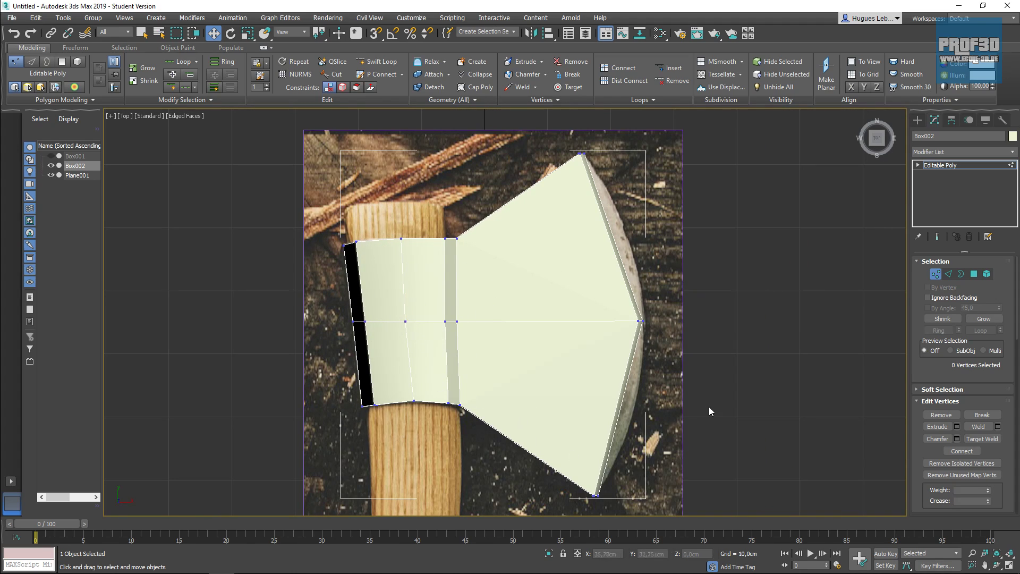
# Scale the four cutting-edge polygons down to about 65 percent along their local Y axis to thin the blade
pyautogui.keyDown('alt'); pyautogui.moveTo(713, 427); pyautogui.dragTo(529, 391, button='middle'); pyautogui.keyUp('alt')
pyautogui.click(974, 274)
pyautogui.click(248, 33)
pyautogui.moveTo(555, 331); pyautogui.dragTo(585, 482)
pyautogui.moveTo(557, 334); pyautogui.dragTo(562, 353)
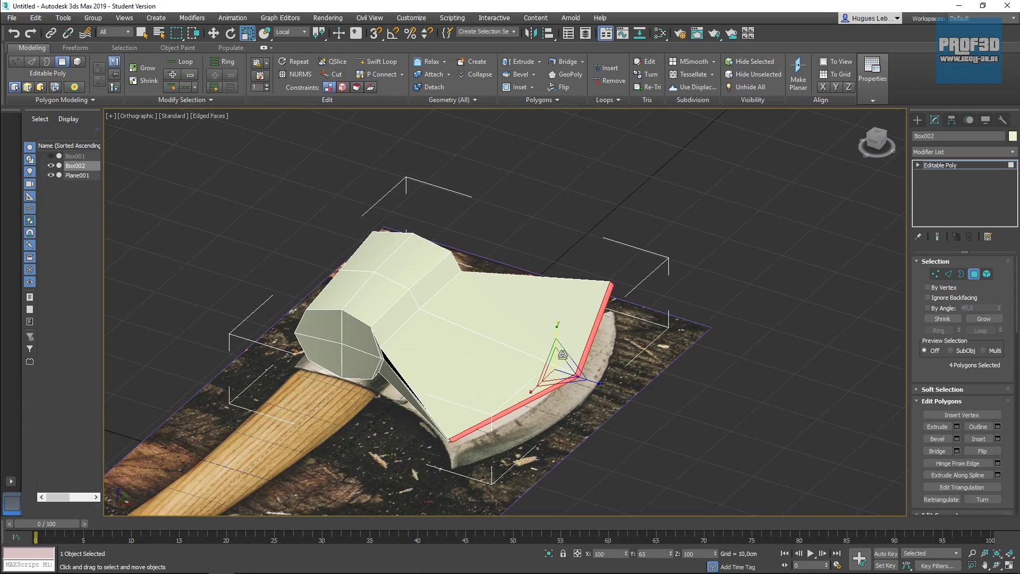
# Select two vertices at the blade's lower tip and move them slightly outward
pyautogui.keyDown('alt'); pyautogui.moveTo(636, 418); pyautogui.dragTo(517, 472, button='middle'); pyautogui.keyUp('alt')
pyautogui.keyDown('alt'); pyautogui.scroll(6, 589, 366); pyautogui.keyUp('alt')
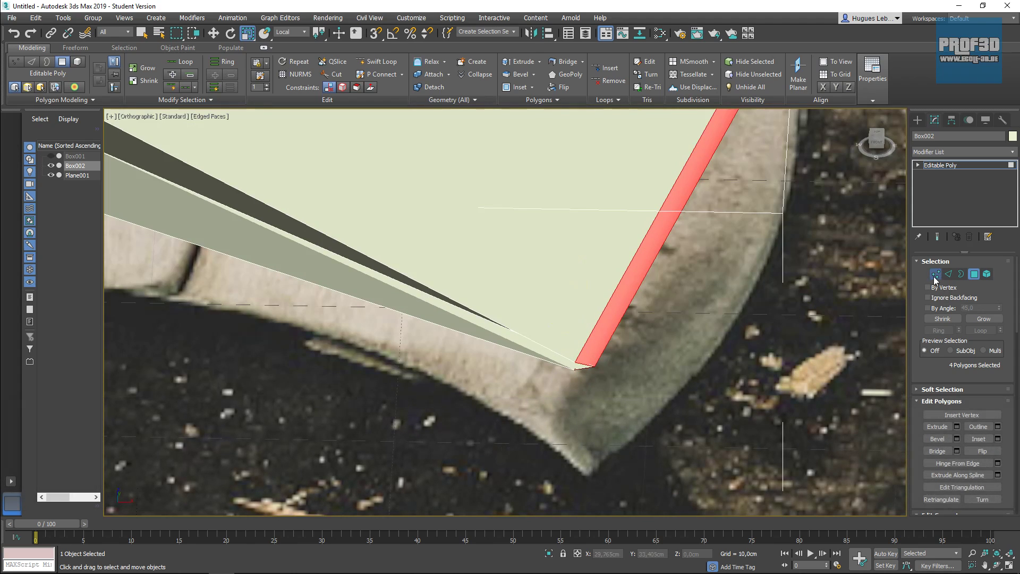
pyautogui.press('1')
pyautogui.click(575, 365)
pyautogui.keyDown('ctrl'); pyautogui.click(592, 366); pyautogui.keyUp('ctrl')
pyautogui.click(213, 33)
pyautogui.keyDown('alt'); pyautogui.moveTo(531, 319); pyautogui.dragTo(624, 397, button='middle'); pyautogui.keyUp('alt')
pyautogui.moveTo(593, 367); pyautogui.dragTo(606, 364)
# Shift the blade's lower and upper corner vertices next to the collar slightly to refine the transition
pyautogui.scroll(-5, 680, 339)
pyautogui.moveTo(789, 215); pyautogui.dragTo(585, 369, button='middle')
pyautogui.keyDown('alt'); pyautogui.moveTo(444, 389); pyautogui.dragTo(272, 360, button='middle'); pyautogui.keyUp('alt')
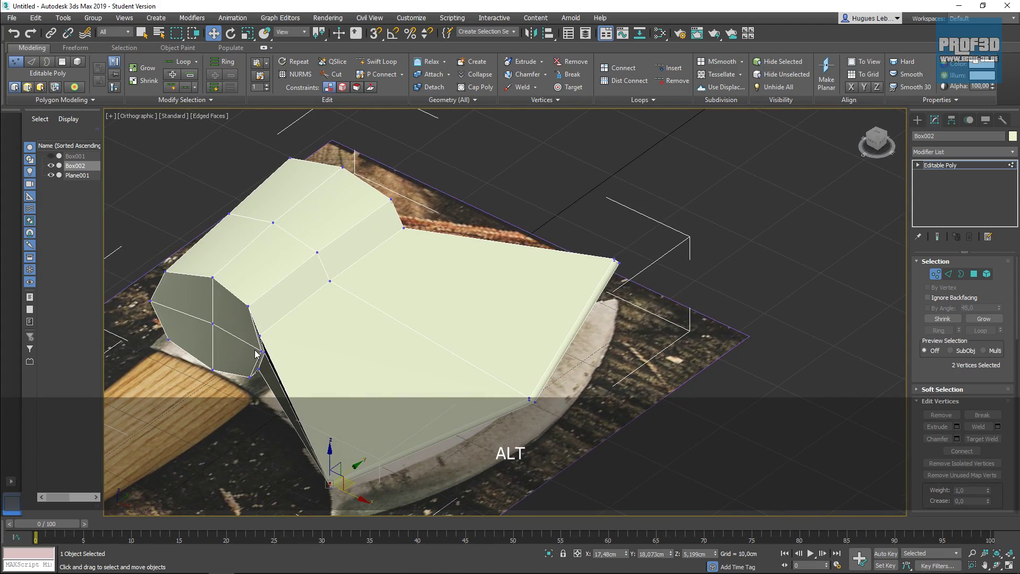
pyautogui.click(267, 357)
pyautogui.moveTo(269, 382)
pyautogui.keyDown('alt'); pyautogui.mouseDown(button='middle')
pyautogui.moveTo(296, 383)
pyautogui.moveTo(294, 353)
pyautogui.moveTo(282, 390)
pyautogui.mouseUp(button='middle'); pyautogui.keyUp('alt')
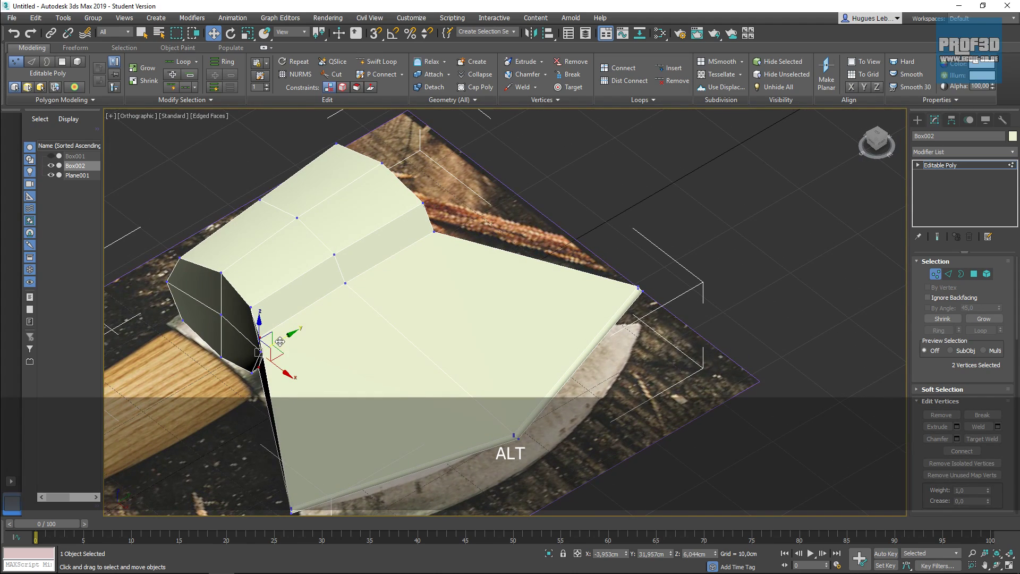
pyautogui.moveTo(285, 340); pyautogui.dragTo(284, 339)
pyautogui.keyDown('alt'); pyautogui.moveTo(414, 313); pyautogui.dragTo(295, 348, button='middle'); pyautogui.keyUp('alt')
pyautogui.click(199, 257)
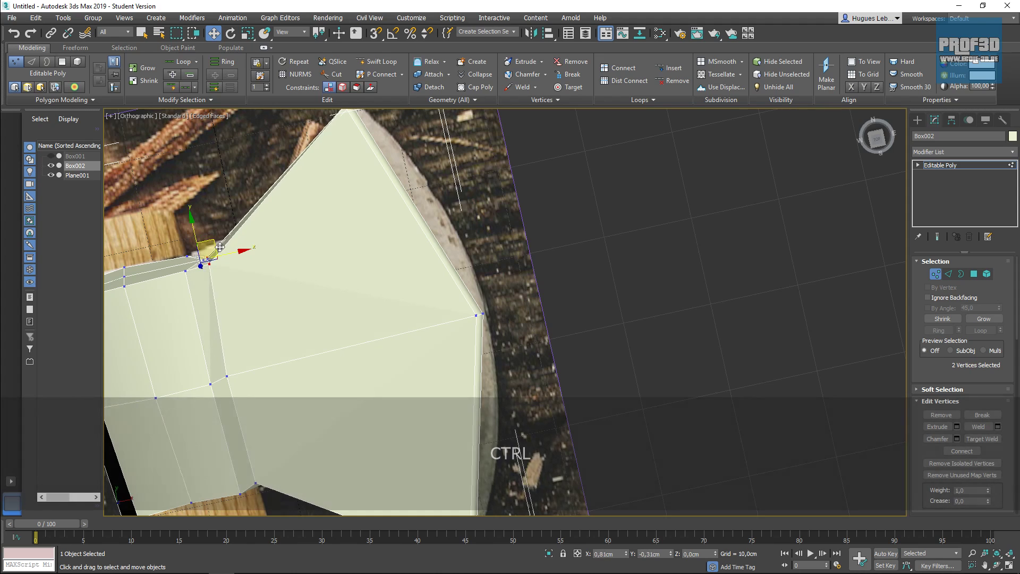
# Move the two vertices at the blade's upper tip and the two at the middle of the cutting edge outward to match the photo
pyautogui.moveTo(336, 227); pyautogui.dragTo(328, 366, button='middle')
pyautogui.scroll(5, 325, 245)
pyautogui.moveTo(346, 311); pyautogui.dragTo(366, 302)
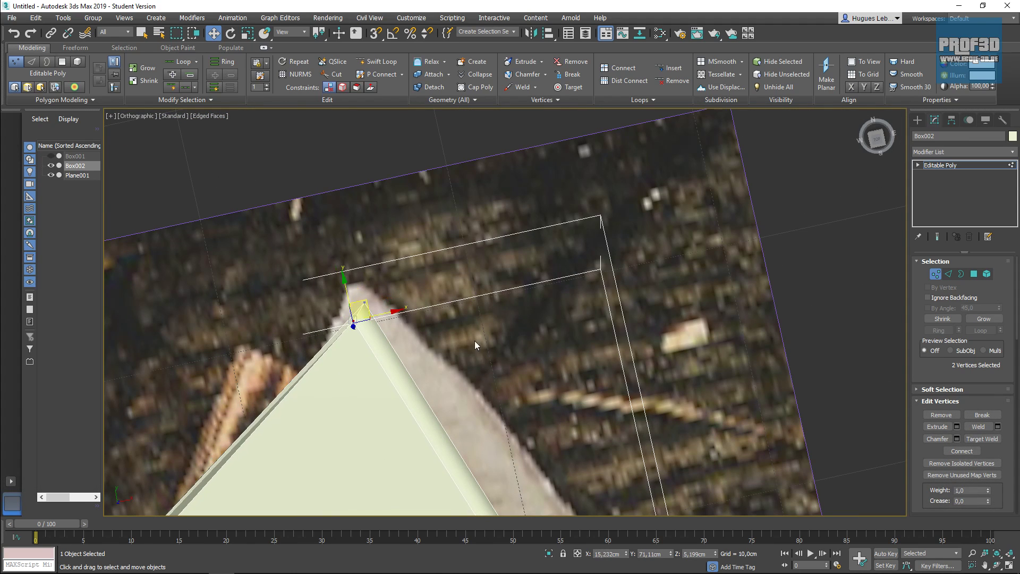
pyautogui.scroll(-6, 476, 345)
pyautogui.scroll(7, 454, 323)
pyautogui.moveTo(448, 320); pyautogui.dragTo(452, 302)
pyautogui.moveTo(494, 268); pyautogui.dragTo(600, 230, button='middle')
pyautogui.scroll(-3, 603, 234)
pyautogui.keyDown('alt'); pyautogui.moveTo(639, 287); pyautogui.dragTo(633, 309, button='middle'); pyautogui.keyUp('alt')
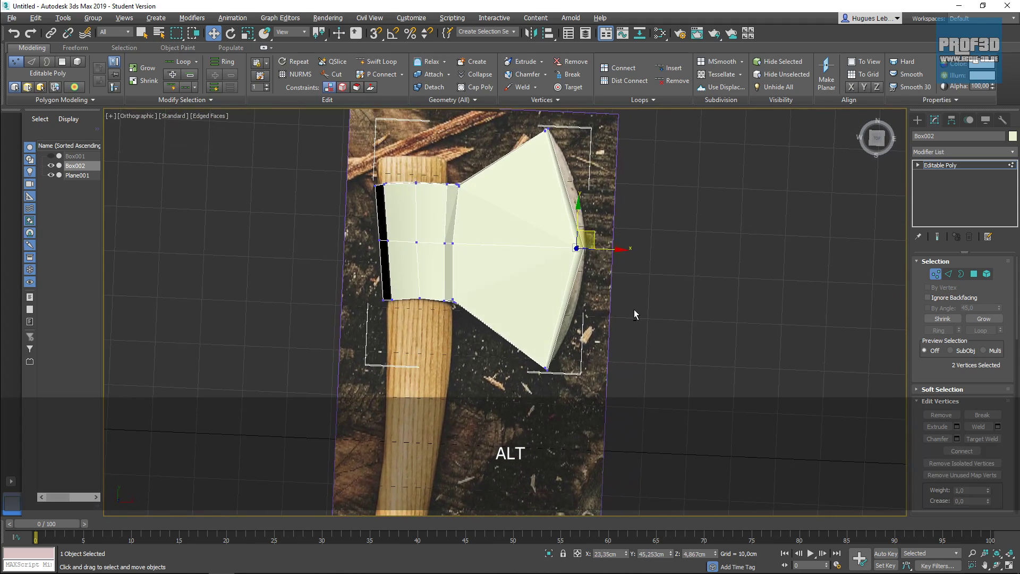
# Insert two Swift Loops running from collar to cutting edge, one through each half of the axe head
pyautogui.scroll(4, 634, 309)
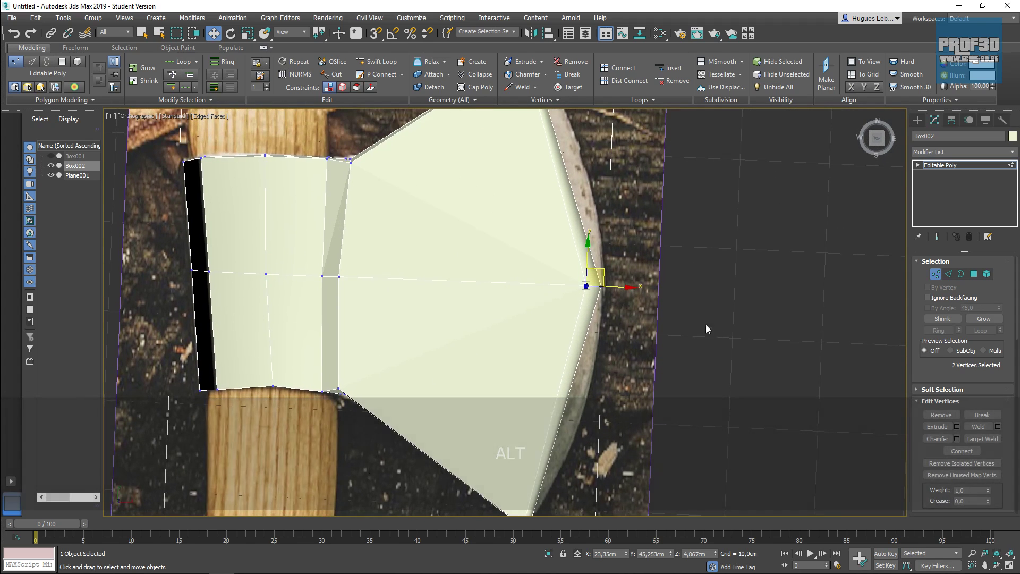
pyautogui.click(378, 61)
pyautogui.moveTo(496, 213); pyautogui.dragTo(481, 273, button='middle')
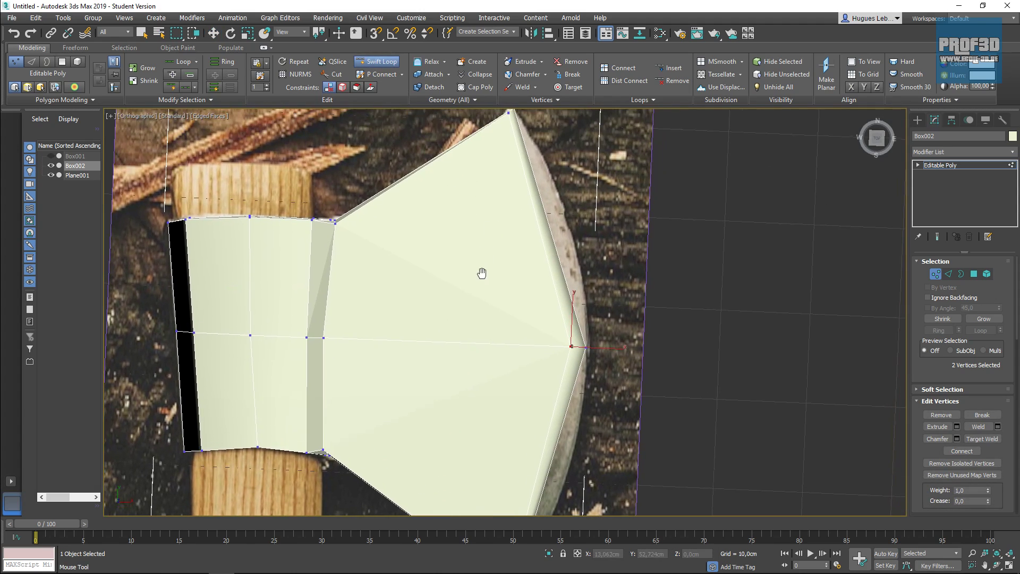
pyautogui.click(539, 223)
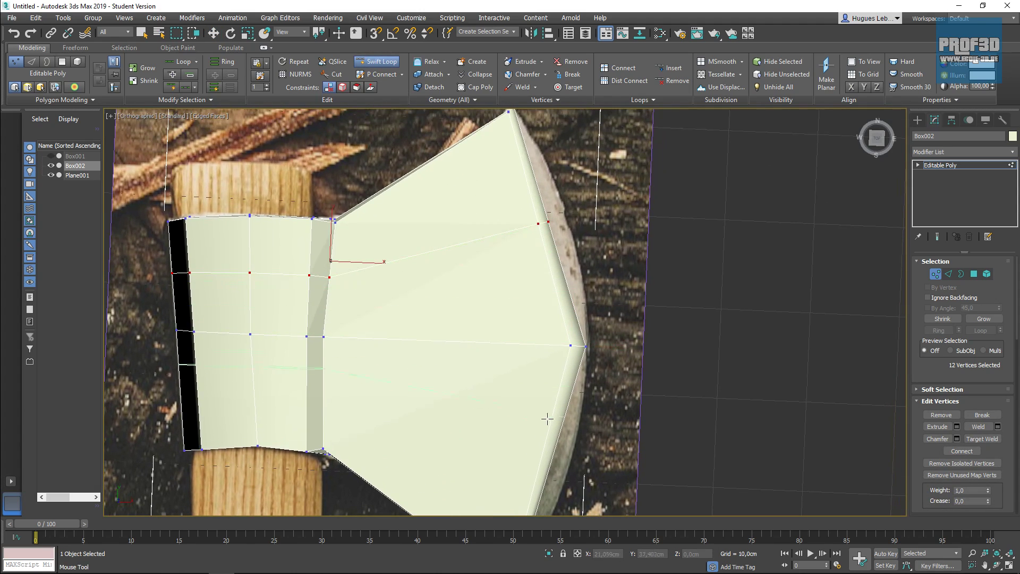
pyautogui.click(543, 463)
pyautogui.rightClick(626, 441)
pyautogui.scroll(-2, 631, 439)
pyautogui.moveTo(580, 461); pyautogui.dragTo(578, 379, button='middle')
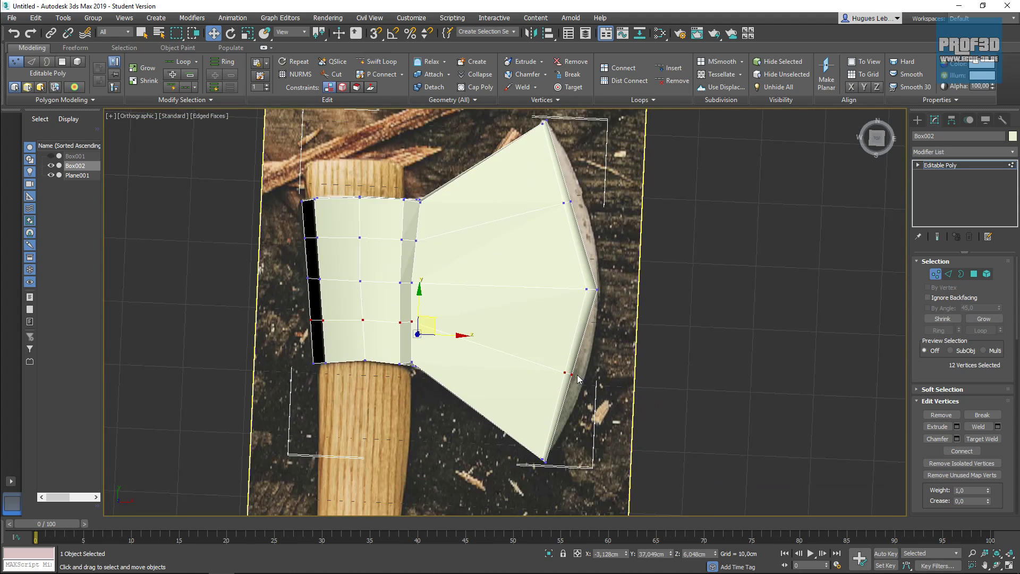
# Move the new loops' cutting-edge vertices outward so the edge follows the curved blade in the photo
pyautogui.moveTo(596, 359); pyautogui.dragTo(578, 379)
pyautogui.moveTo(544, 219); pyautogui.dragTo(543, 218)
pyautogui.moveTo(588, 190); pyautogui.dragTo(593, 185)
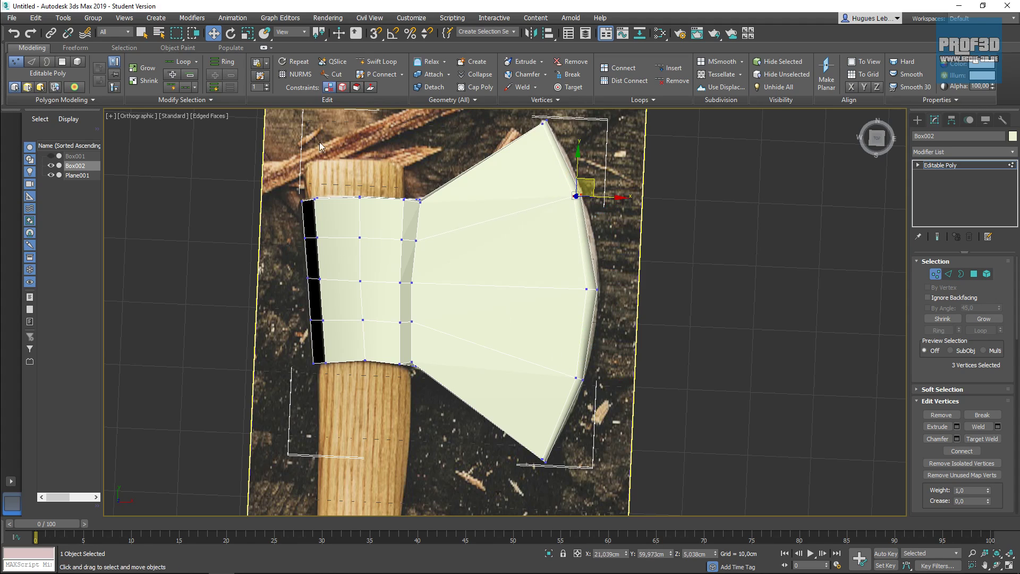
# Insert a Swift Loop across the middle of the blade and pull its upper and lower end vertices inward to curve the outline
pyautogui.click(382, 63)
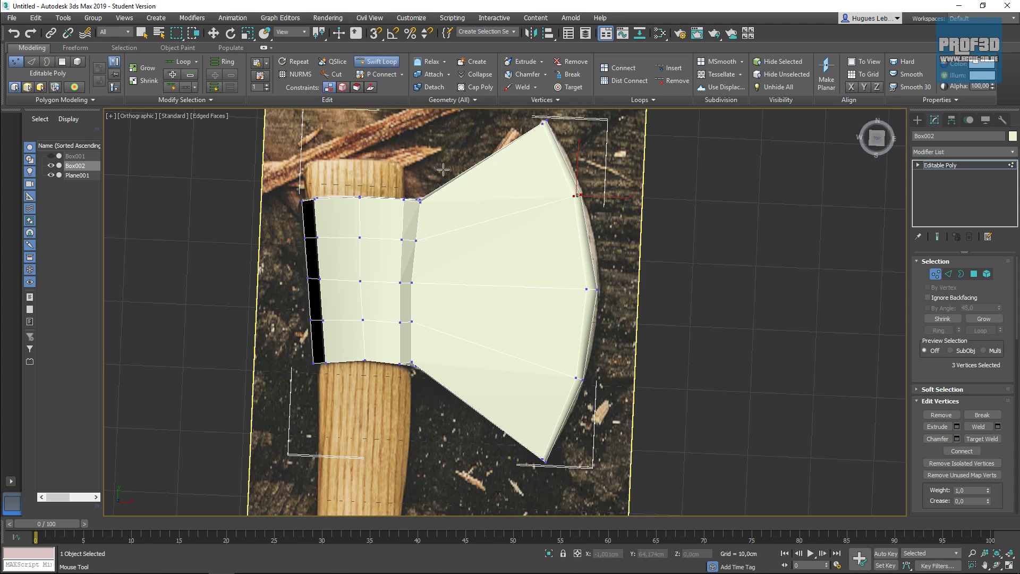
pyautogui.rightClick(502, 217)
pyautogui.moveTo(466, 143); pyautogui.dragTo(497, 175)
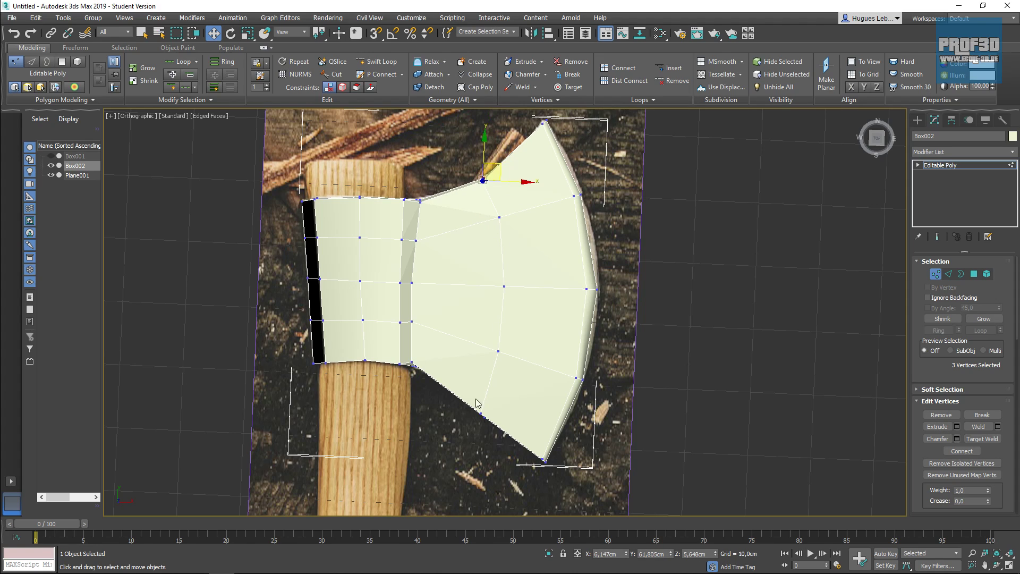
pyautogui.moveTo(495, 433); pyautogui.dragTo(507, 381)
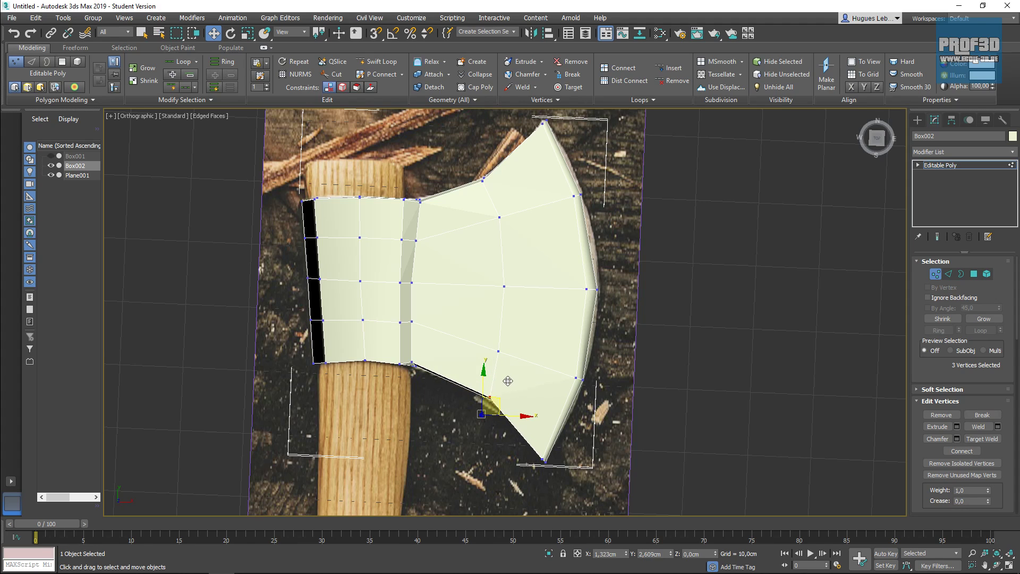
# Add a Swift Loop across the blade closer to the collar and fit its end vertices to the concave outline in the photo
pyautogui.click(376, 61)
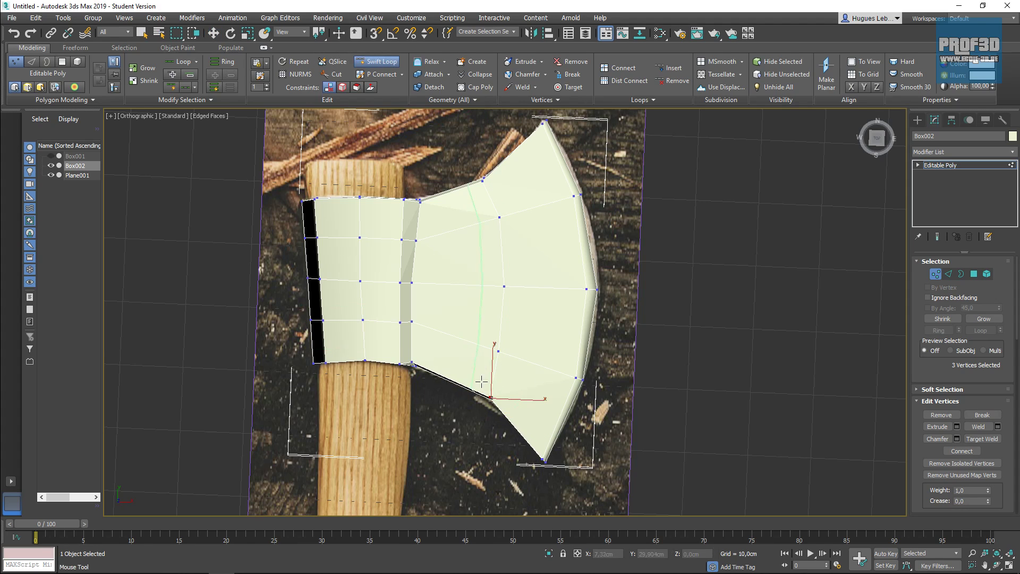
pyautogui.click(452, 375)
pyautogui.rightClick(466, 225)
pyautogui.moveTo(451, 183)
pyautogui.mouseDown()
pyautogui.moveTo(458, 202)
pyautogui.moveTo(467, 183)
pyautogui.mouseUp()
pyautogui.moveTo(445, 373); pyautogui.dragTo(463, 383)
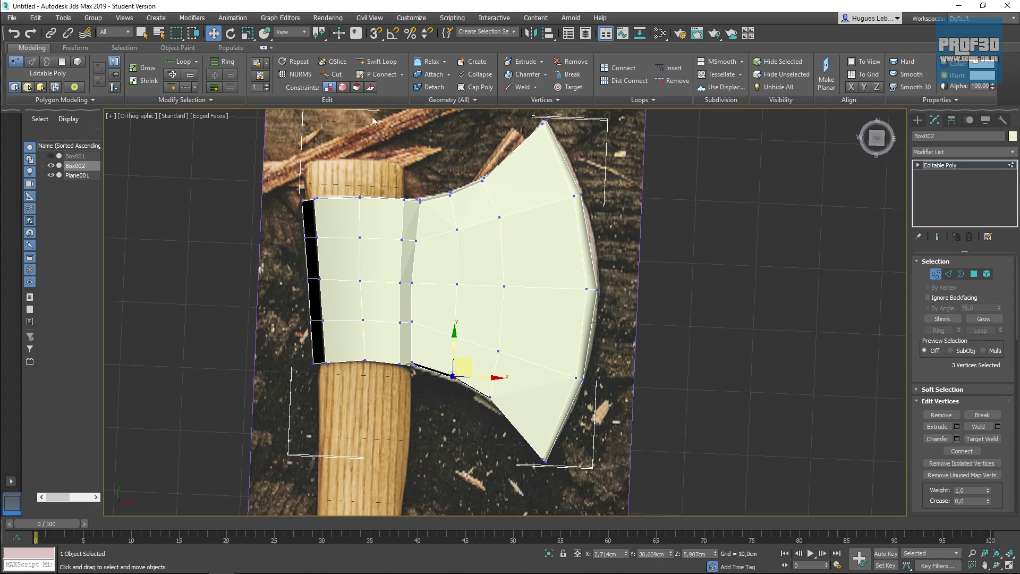
# Add a Swift Loop across the blade near the cutting edge and adjust its end vertices to the photo's outline
pyautogui.click(382, 62)
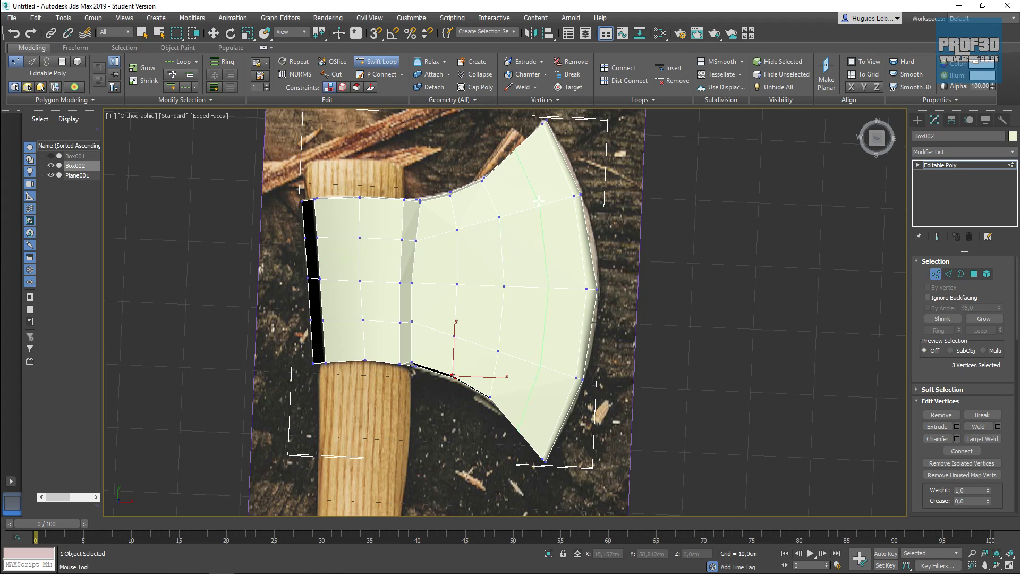
pyautogui.rightClick(541, 183)
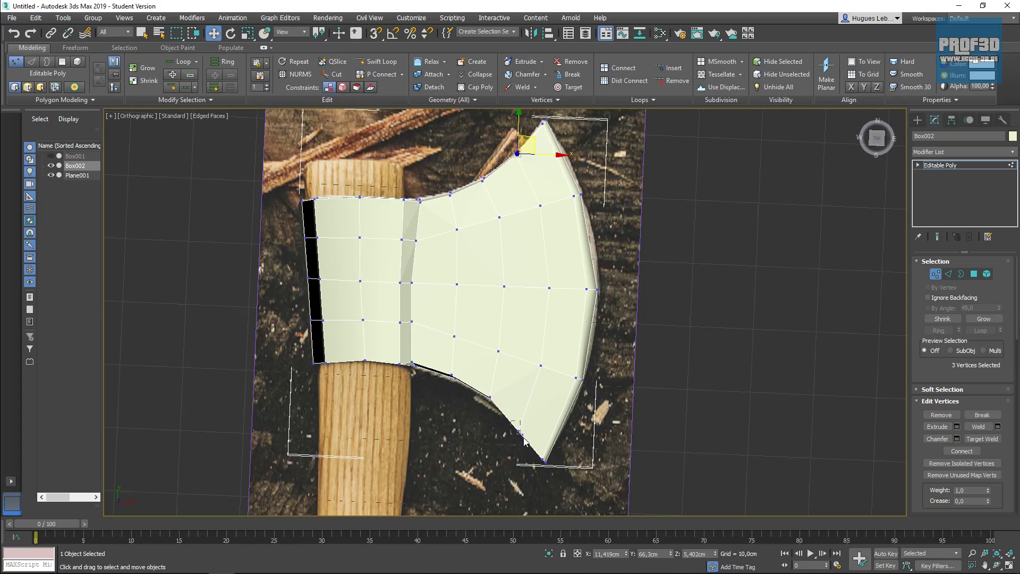
pyautogui.moveTo(533, 426); pyautogui.dragTo(543, 414)
pyautogui.click(672, 383)
# Unhide the handle object Box001 so it shows together with the axe head
pyautogui.scroll(-5, 672, 382)
pyautogui.keyDown('alt'); pyautogui.moveTo(671, 364); pyautogui.dragTo(646, 423, button='middle'); pyautogui.keyUp('alt')
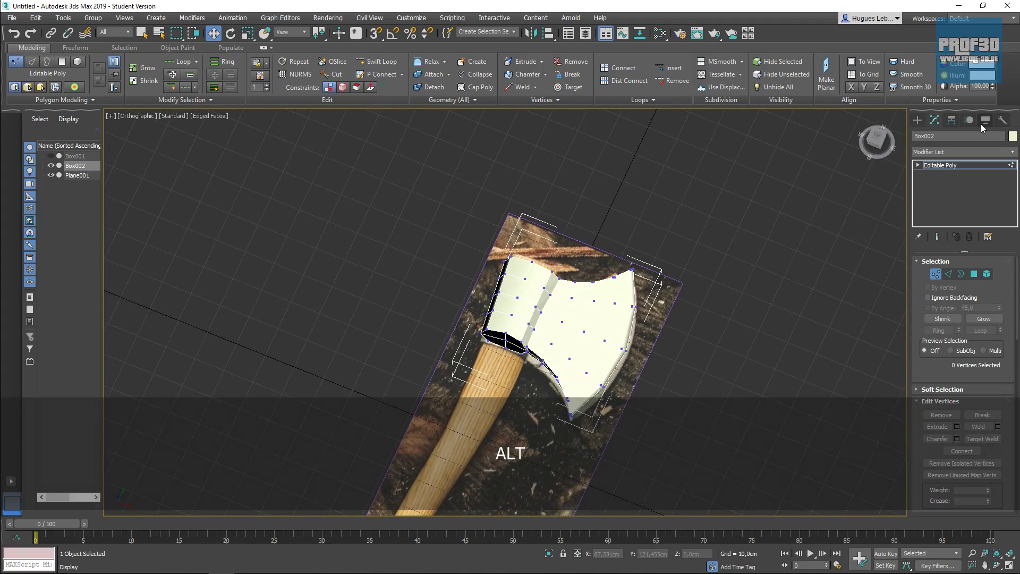
pyautogui.click(51, 156)
pyautogui.keyDown('alt'); pyautogui.moveTo(303, 189); pyautogui.dragTo(328, 199, button='middle'); pyautogui.keyUp('alt')
pyautogui.scroll(3, 514, 323)
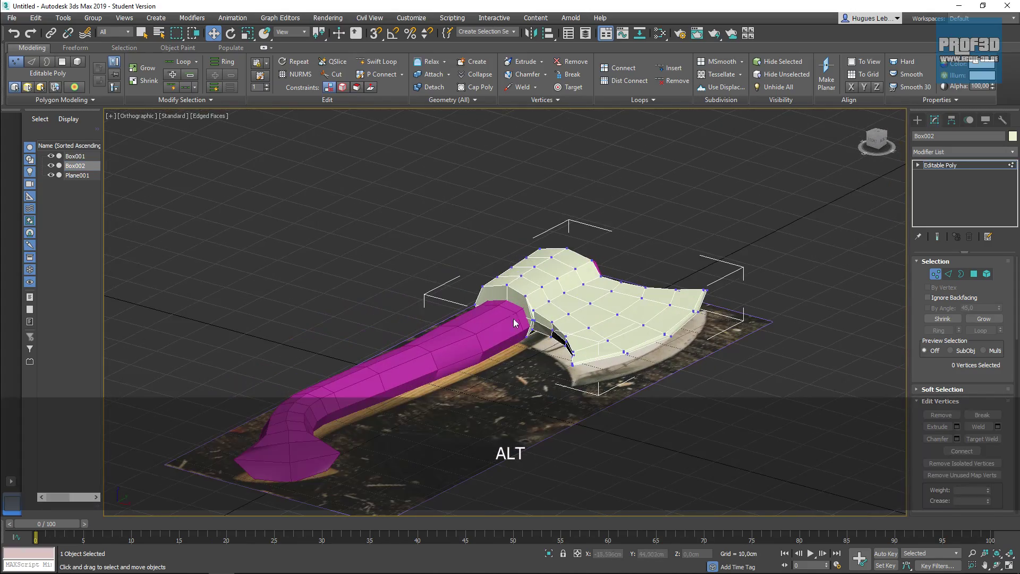
# Leave vertex editing and adjust the handle's height along Z so it sits inside the head's collar
pyautogui.click(918, 120)
pyautogui.click(435, 341)
pyautogui.moveTo(438, 342); pyautogui.dragTo(438, 326)
pyautogui.keyDown('alt'); pyautogui.moveTo(545, 350); pyautogui.dragTo(449, 344, button='middle'); pyautogui.keyUp('alt')
pyautogui.moveTo(372, 341); pyautogui.dragTo(372, 347)
pyautogui.keyDown('alt'); pyautogui.moveTo(491, 314); pyautogui.dragTo(430, 324, button='middle'); pyautogui.keyUp('alt')
# Move the axe head slightly along Z so its collar fits around the handle
pyautogui.click(526, 288)
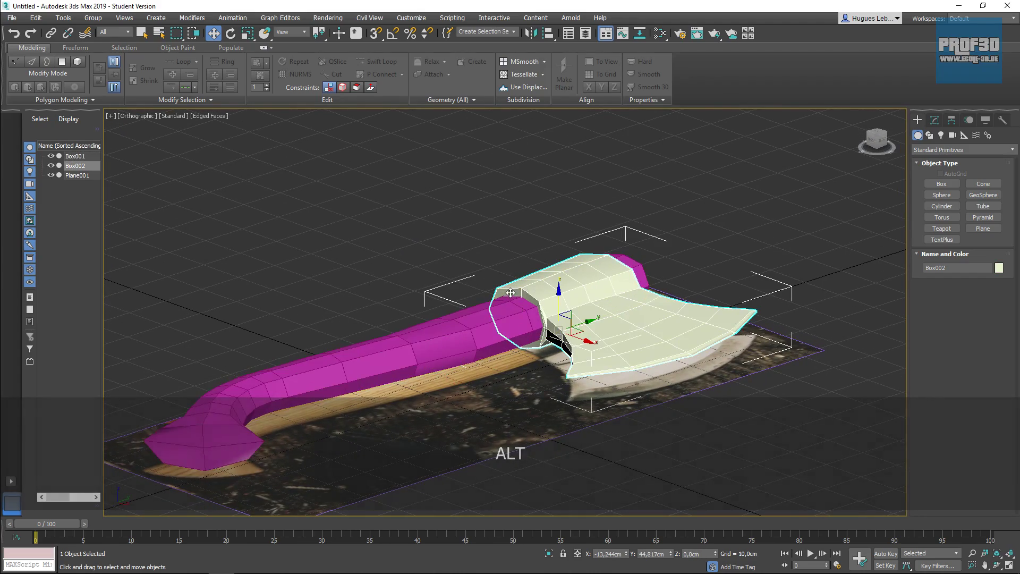
pyautogui.keyDown('alt'); pyautogui.moveTo(526, 329); pyautogui.dragTo(524, 357, button='middle'); pyautogui.keyUp('alt')
pyautogui.scroll(4, 523, 340)
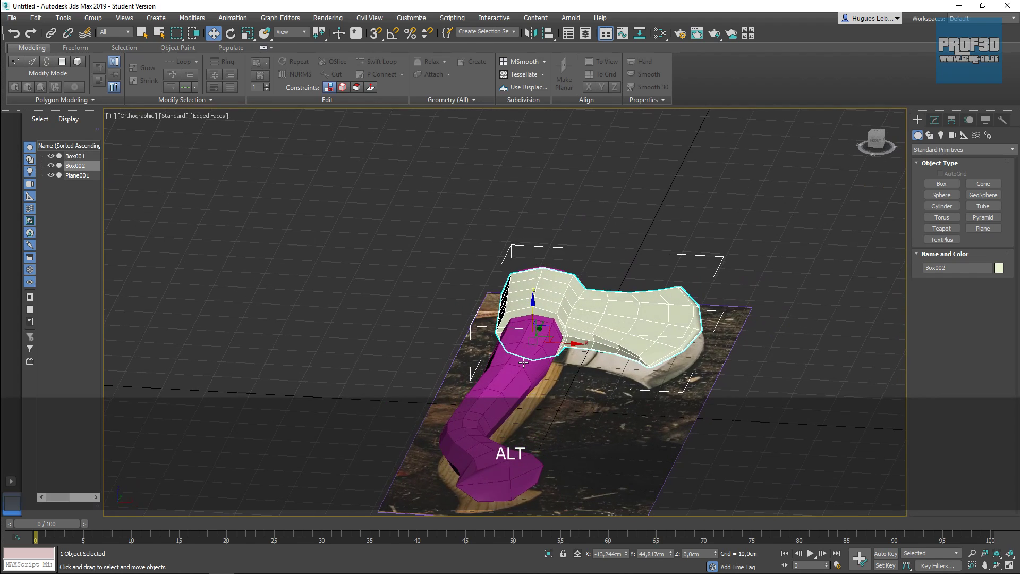
pyautogui.press('r')
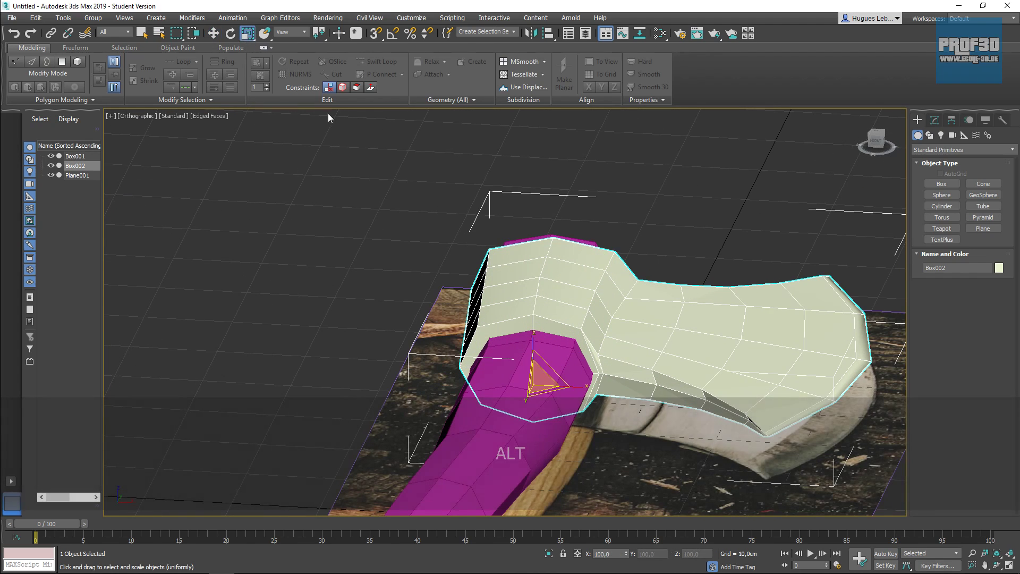
pyautogui.moveTo(533, 342)
pyautogui.mouseDown()
pyautogui.moveTo(532, 364)
pyautogui.moveTo(534, 348)
pyautogui.mouseUp()
pyautogui.press('r')
pyautogui.click(215, 35)
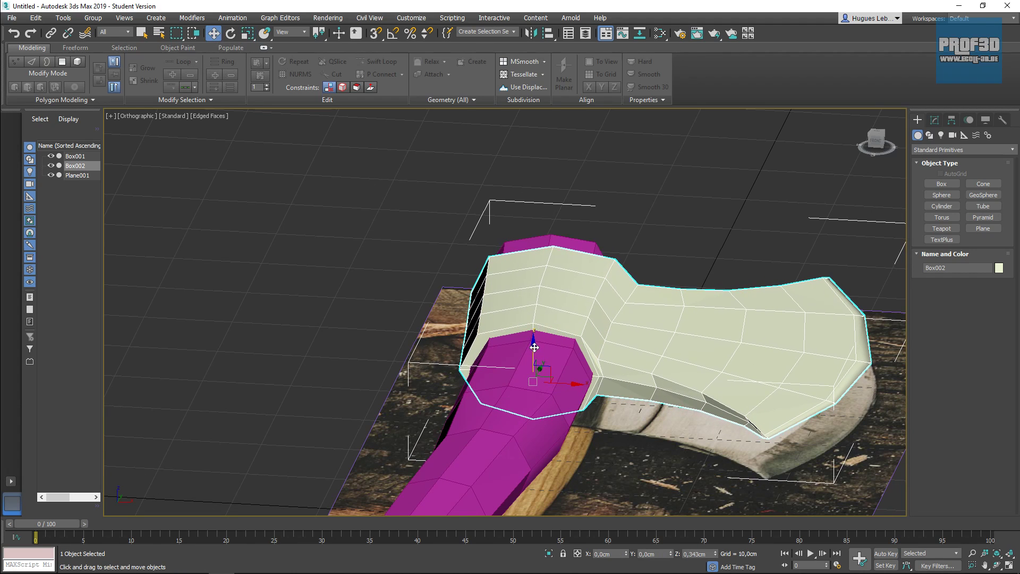
pyautogui.keyDown('alt'); pyautogui.moveTo(534, 348); pyautogui.dragTo(541, 362, button='middle'); pyautogui.keyUp('alt')
pyautogui.moveTo(543, 352); pyautogui.dragTo(543, 350)
# Examine the assembled axe from several angles to check how the head sits on the handle
pyautogui.keyDown('alt'); pyautogui.moveTo(693, 296); pyautogui.dragTo(490, 352, button='middle'); pyautogui.keyUp('alt')
pyautogui.scroll(-5, 614, 353)
pyautogui.scroll(3, 615, 352)
pyautogui.scroll(2, 637, 328)
pyautogui.scroll(-4, 632, 330)
pyautogui.keyDown('alt'); pyautogui.moveTo(585, 347); pyautogui.dragTo(610, 326, button='middle'); pyautogui.keyUp('alt')
pyautogui.click(614, 333)
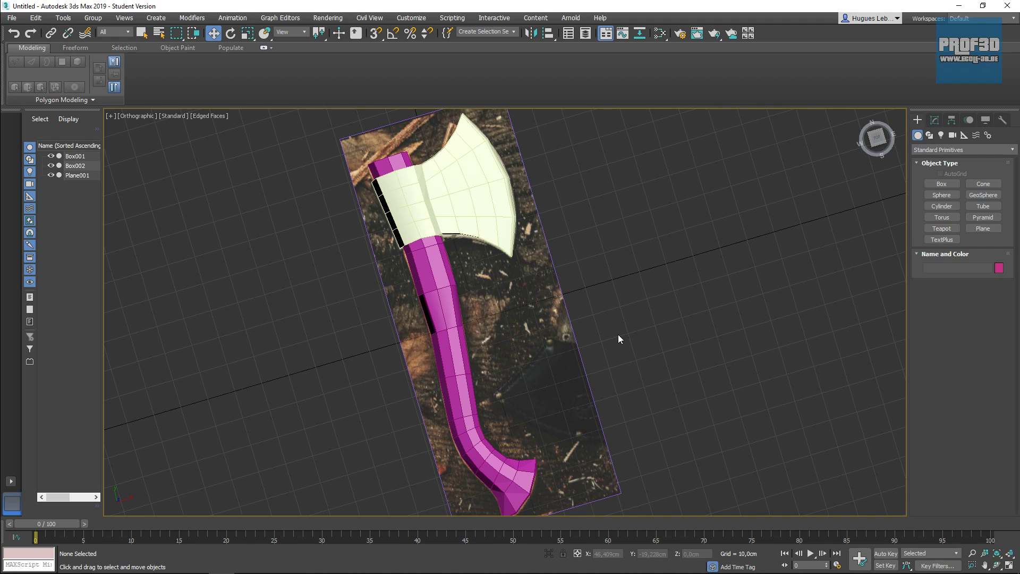
pyautogui.keyDown('alt'); pyautogui.moveTo(618, 333); pyautogui.dragTo(527, 369, button='middle'); pyautogui.keyUp('alt')
pyautogui.click(623, 287)
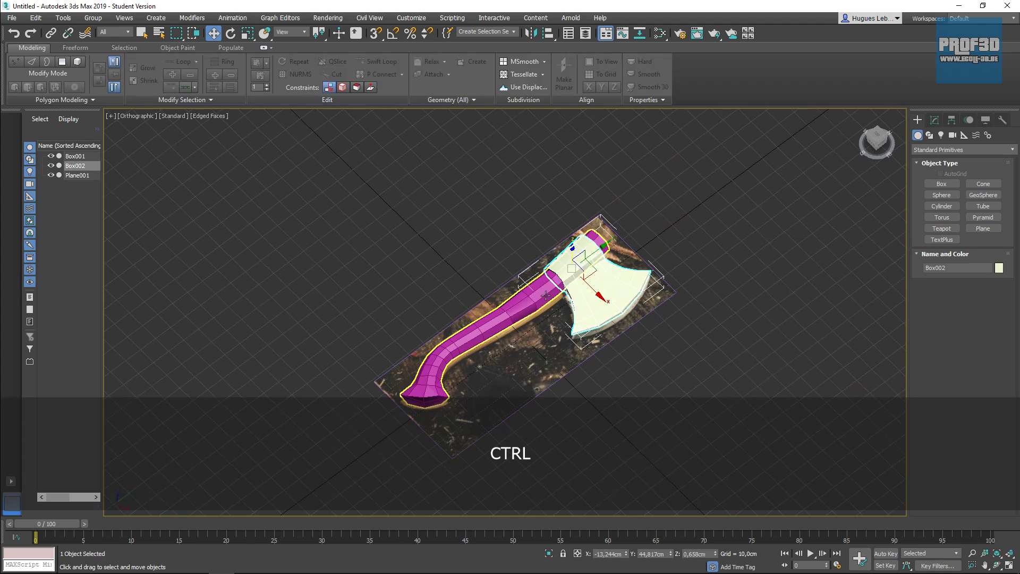
pyautogui.keyDown('ctrl'); pyautogui.click(543, 295); pyautogui.keyUp('ctrl')
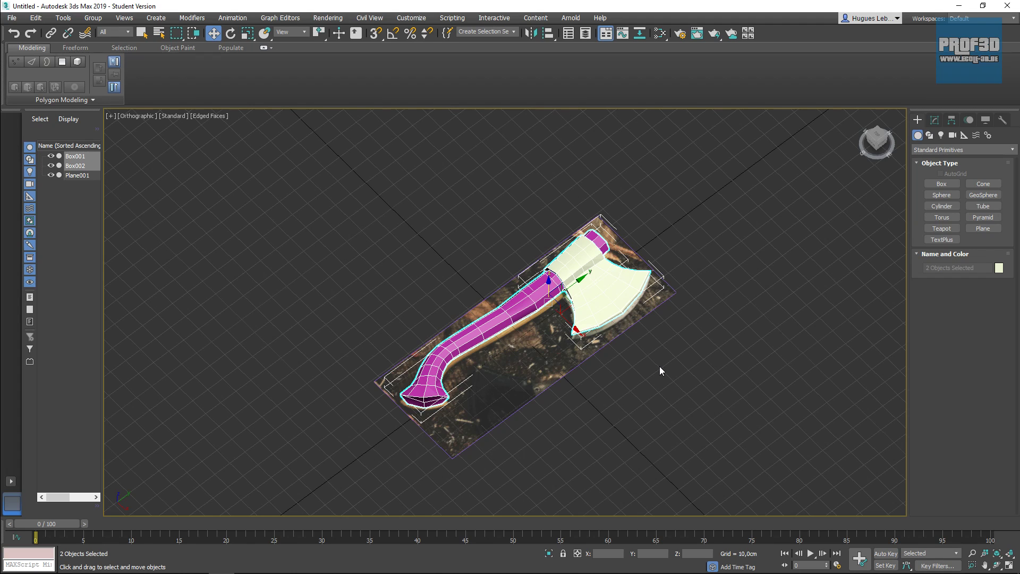
pyautogui.click(659, 365)
# Turn off the edged-faces display to see the axe with default shading only
pyautogui.keyDown('alt'); pyautogui.moveTo(658, 366); pyautogui.dragTo(439, 340, button='middle'); pyautogui.keyUp('alt')
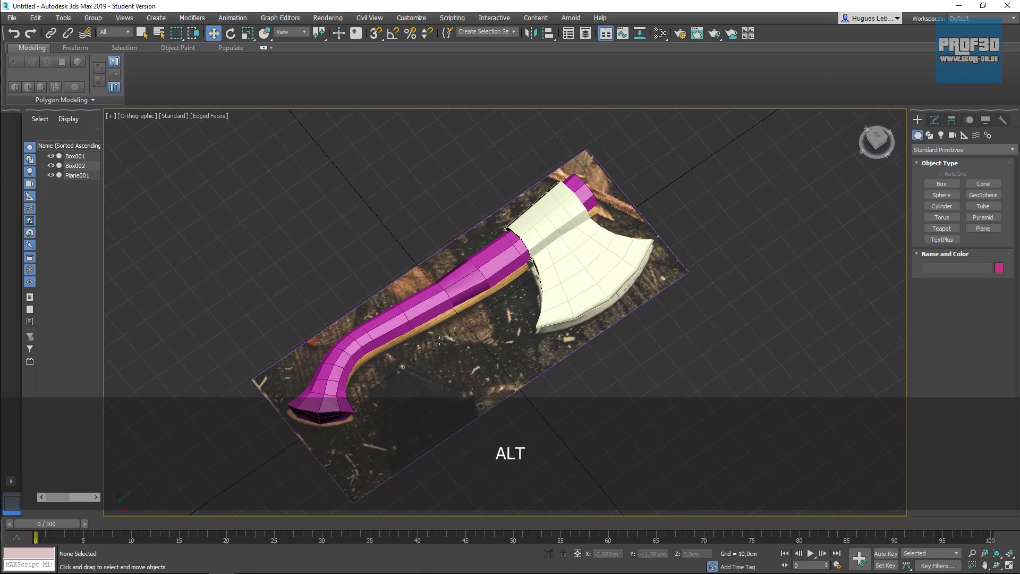
pyautogui.press('F4')
pyautogui.moveTo(390, 252)
pyautogui.keyDown('alt'); pyautogui.mouseDown(button='middle')
pyautogui.moveTo(517, 273)
pyautogui.moveTo(512, 329)
pyautogui.moveTo(501, 248)
pyautogui.moveTo(490, 334)
pyautogui.moveTo(573, 322)
pyautogui.mouseUp(button='middle'); pyautogui.keyUp('alt')
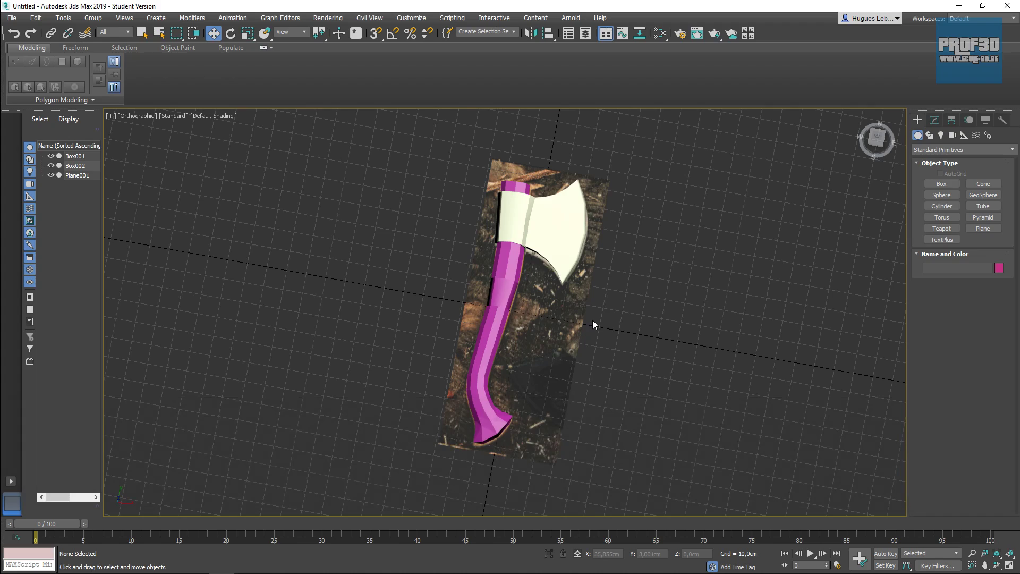
# Select the handle's whole element and apply Auto Smooth with a 45.0 threshold to its polygons
pyautogui.click(502, 287)
pyautogui.keyDown('alt'); pyautogui.moveTo(502, 287); pyautogui.dragTo(543, 313, button='middle'); pyautogui.keyUp('alt')
pyautogui.scroll(2, 543, 313)
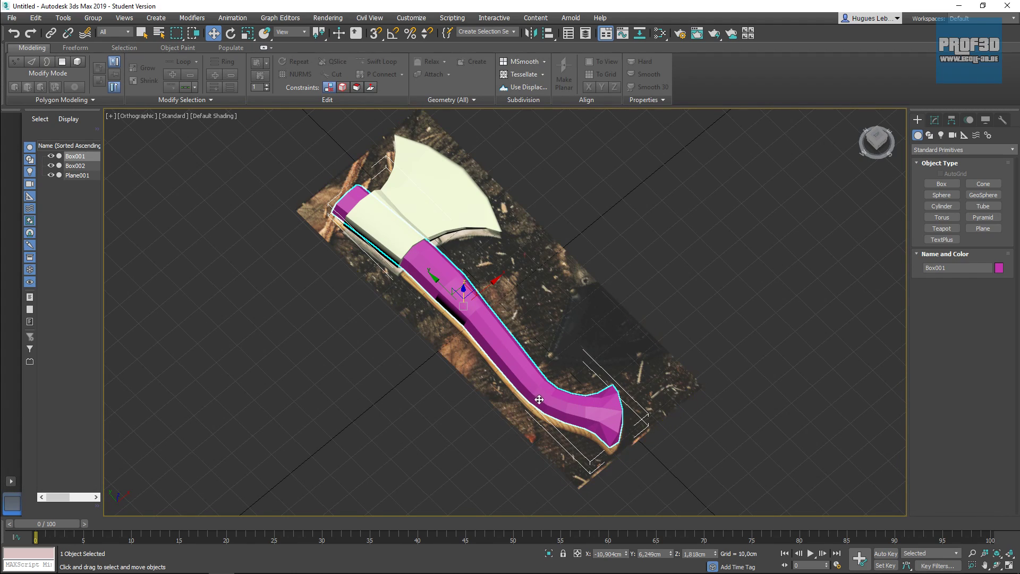
pyautogui.click(935, 120)
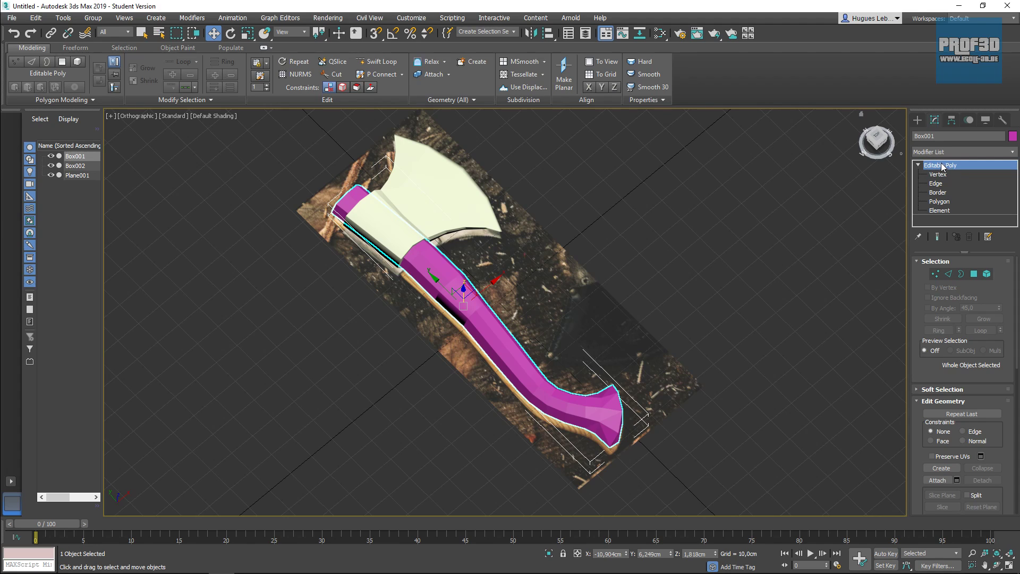
pyautogui.click(986, 274)
pyautogui.click(584, 410)
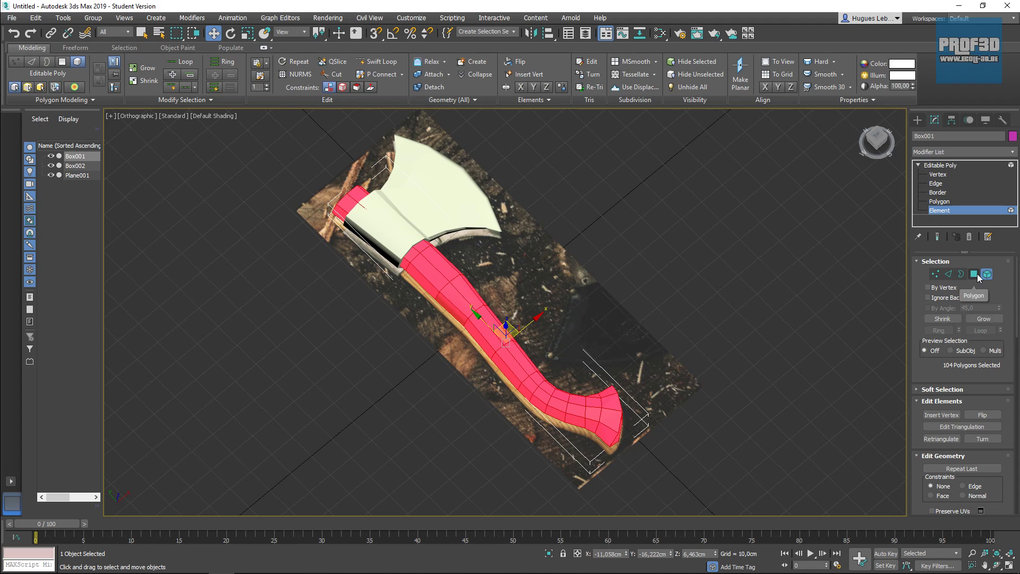
pyautogui.scroll(-5, 999, 358)
pyautogui.scroll(-12, 998, 357)
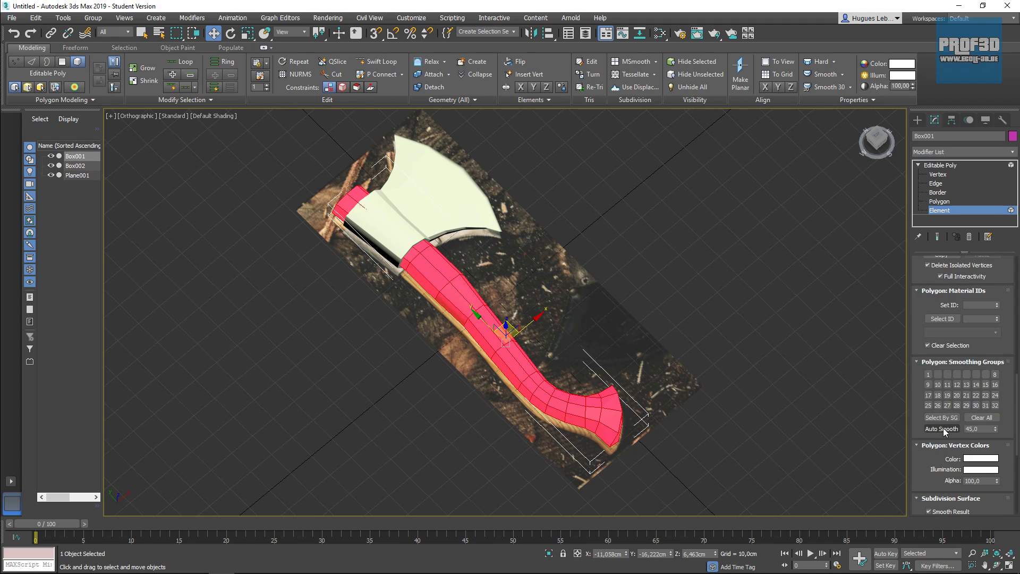
pyautogui.click(943, 429)
pyautogui.click(709, 348)
pyautogui.moveTo(603, 419)
pyautogui.keyDown('alt'); pyautogui.mouseDown(button='middle')
pyautogui.moveTo(631, 430)
pyautogui.moveTo(970, 450)
pyautogui.mouseUp(button='middle'); pyautogui.keyUp('alt')
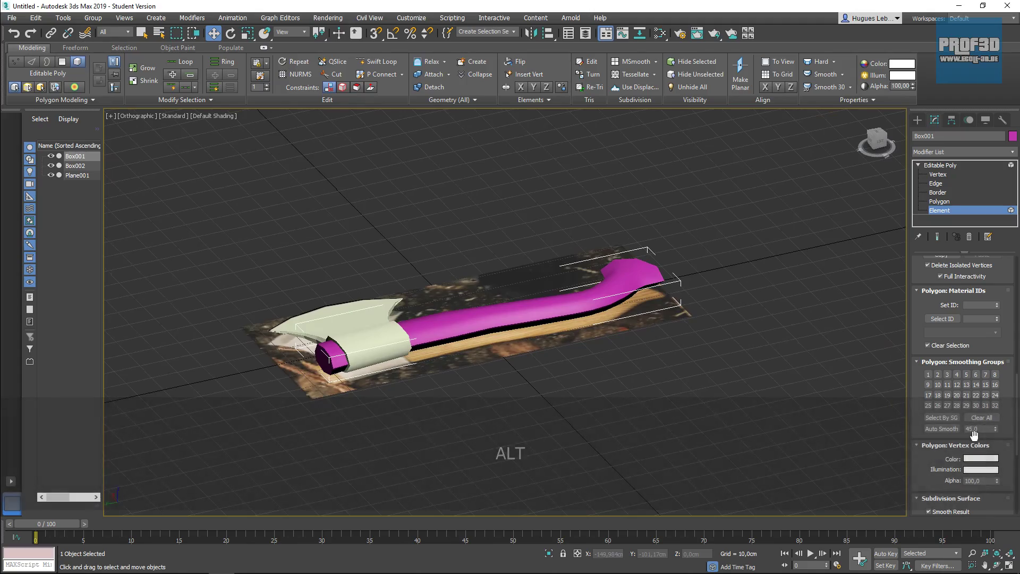
pyautogui.moveTo(434, 358)
pyautogui.keyDown('alt'); pyautogui.mouseDown(button='middle')
pyautogui.moveTo(445, 392)
pyautogui.moveTo(438, 358)
pyautogui.mouseUp(button='middle'); pyautogui.keyUp('alt')
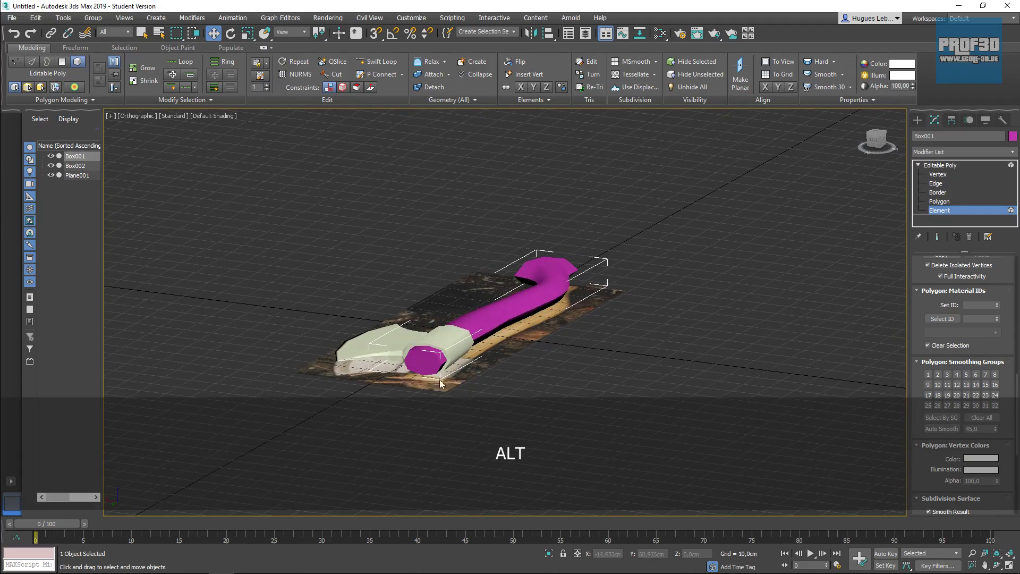
pyautogui.keyDown('alt'); pyautogui.moveTo(431, 411); pyautogui.dragTo(552, 357, button='middle'); pyautogui.keyUp('alt')
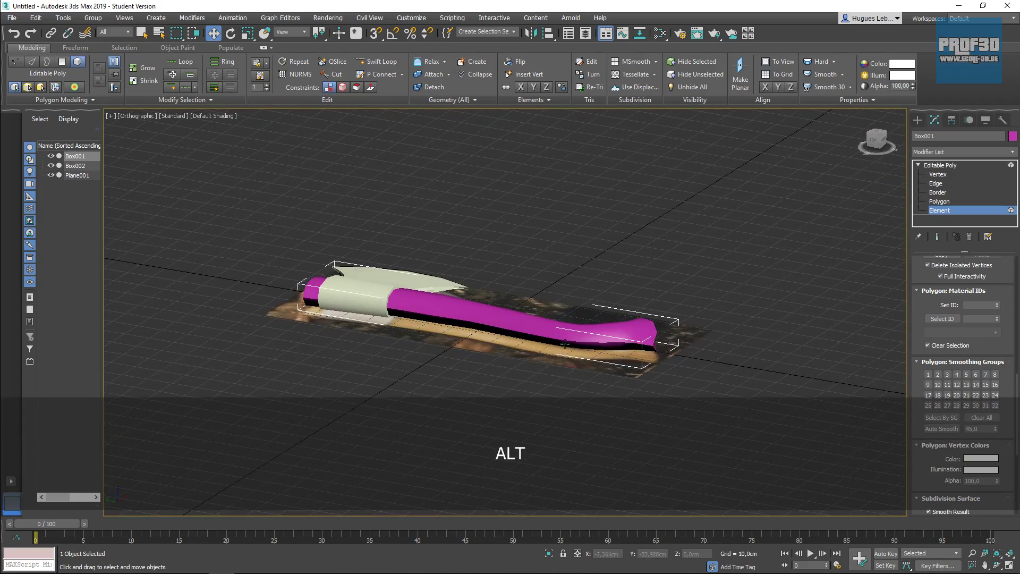
# Select the handle's whole element again and apply Auto Smooth with a 60 threshold to its polygons
pyautogui.keyDown('alt'); pyautogui.moveTo(567, 335); pyautogui.dragTo(444, 343, button='middle'); pyautogui.keyUp('alt')
pyautogui.keyDown('alt'); pyautogui.moveTo(620, 314); pyautogui.dragTo(501, 350, button='middle'); pyautogui.keyUp('alt')
pyautogui.click(432, 315)
pyautogui.keyDown('alt'); pyautogui.moveTo(433, 315); pyautogui.dragTo(537, 348, button='middle'); pyautogui.keyUp('alt')
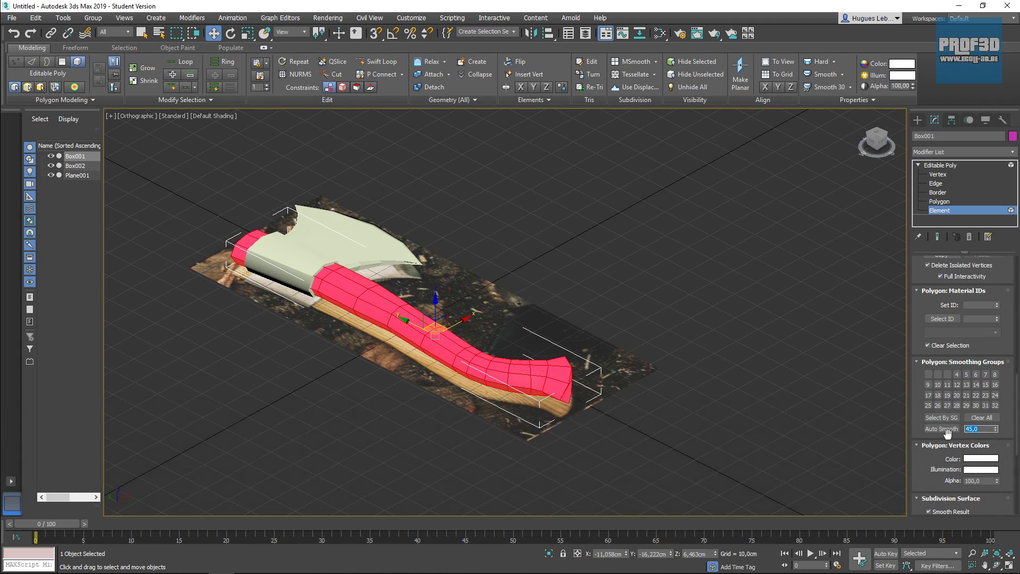
pyautogui.write('60')
pyautogui.press('Return')
pyautogui.click(942, 431)
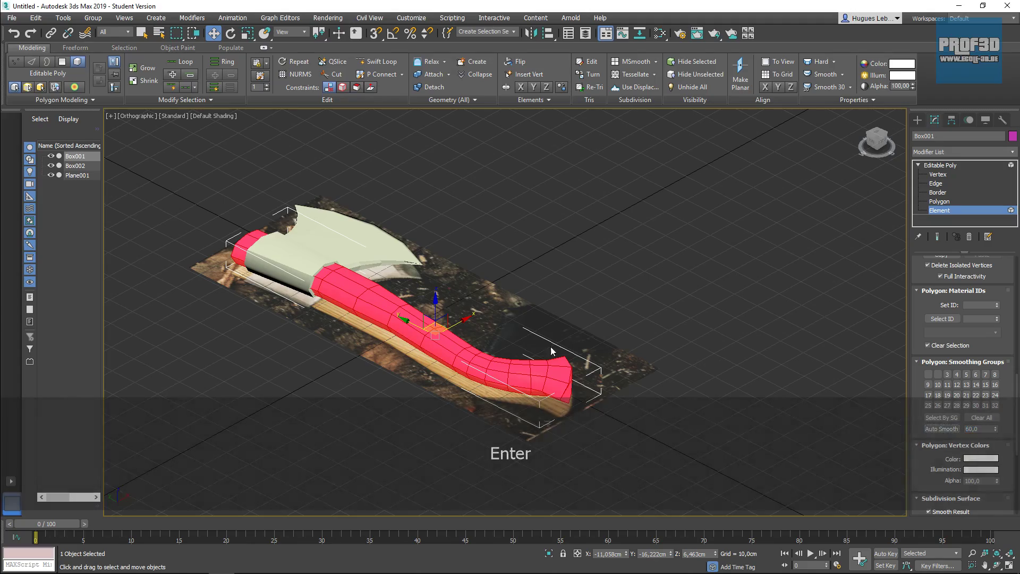
pyautogui.click(633, 302)
pyautogui.keyDown('alt'); pyautogui.moveTo(542, 400); pyautogui.dragTo(371, 343, button='middle'); pyautogui.keyUp('alt')
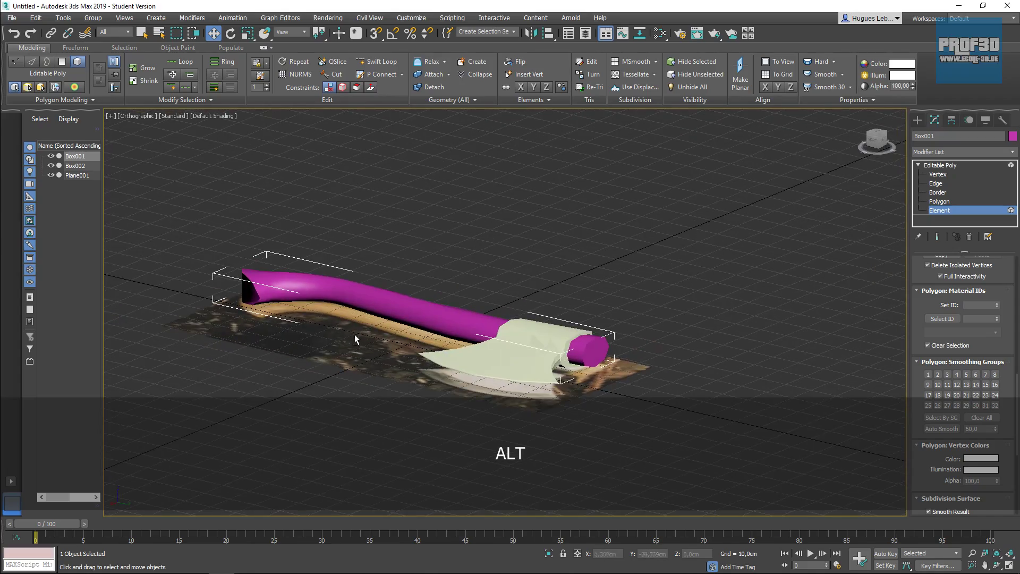
pyautogui.keyDown('alt'); pyautogui.moveTo(294, 310); pyautogui.dragTo(314, 313, button='middle'); pyautogui.keyUp('alt')
pyautogui.keyDown('alt'); pyautogui.moveTo(378, 361); pyautogui.dragTo(475, 435, button='middle'); pyautogui.keyUp('alt')
pyautogui.keyDown('alt'); pyautogui.moveTo(419, 177); pyautogui.dragTo(560, 270, button='middle'); pyautogui.keyUp('alt')
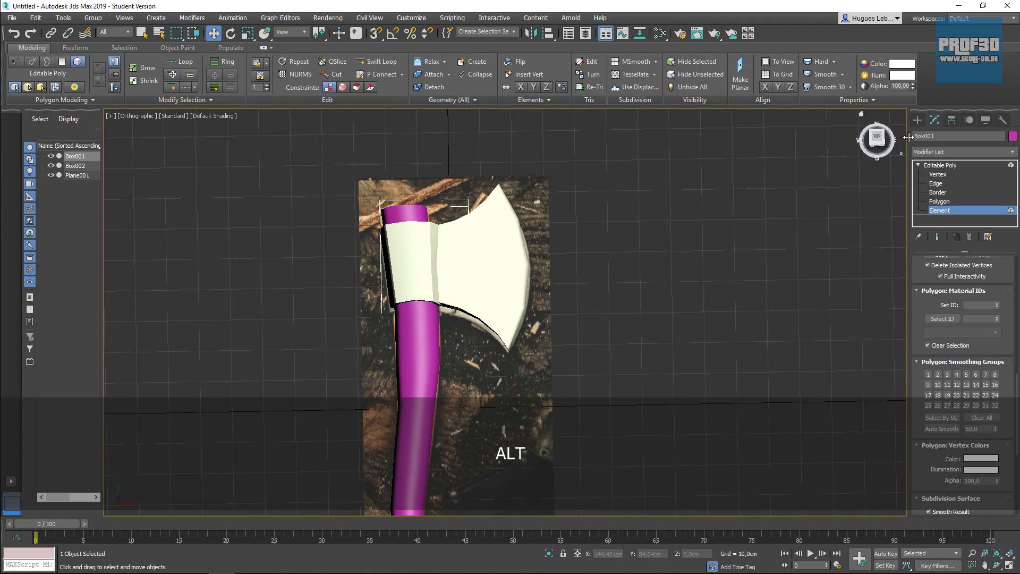
# Select the axe head's whole element and apply Auto Smooth with a 45 threshold
pyautogui.click(918, 120)
pyautogui.click(542, 244)
pyautogui.click(515, 245)
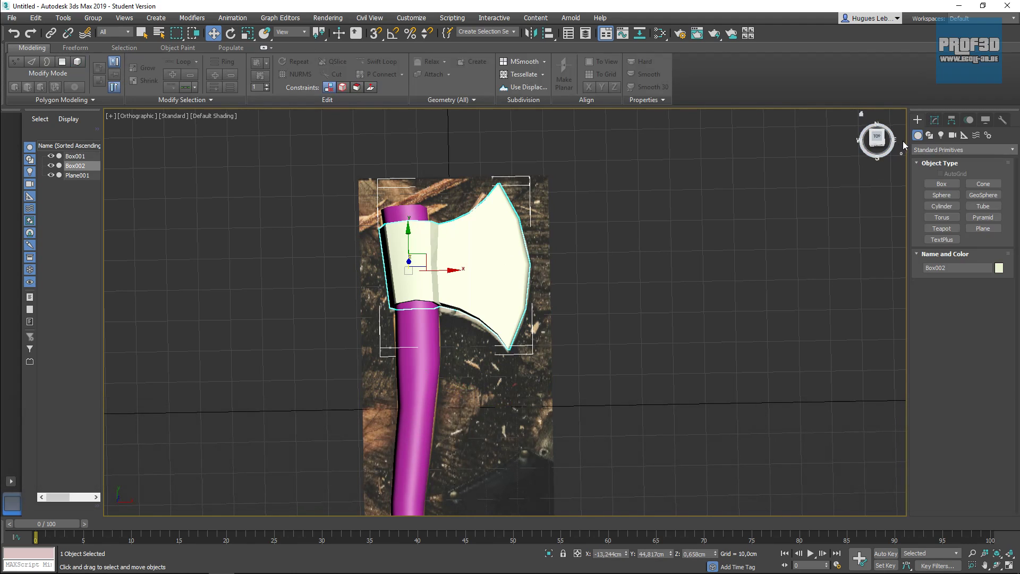
pyautogui.click(934, 120)
pyautogui.click(918, 165)
pyautogui.click(939, 210)
pyautogui.scroll(-3, 614, 260)
pyautogui.click(510, 262)
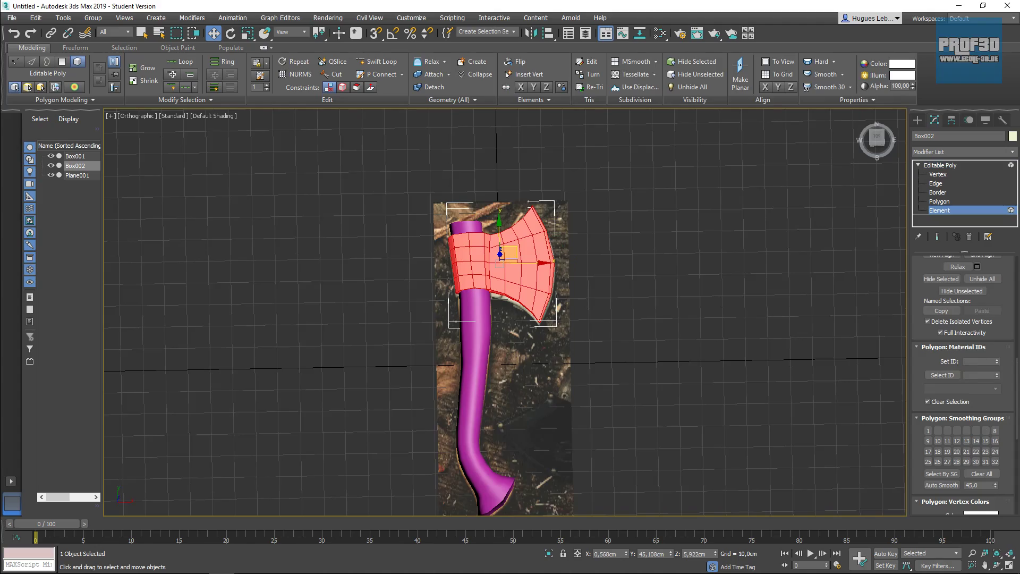
pyautogui.scroll(-3, 987, 388)
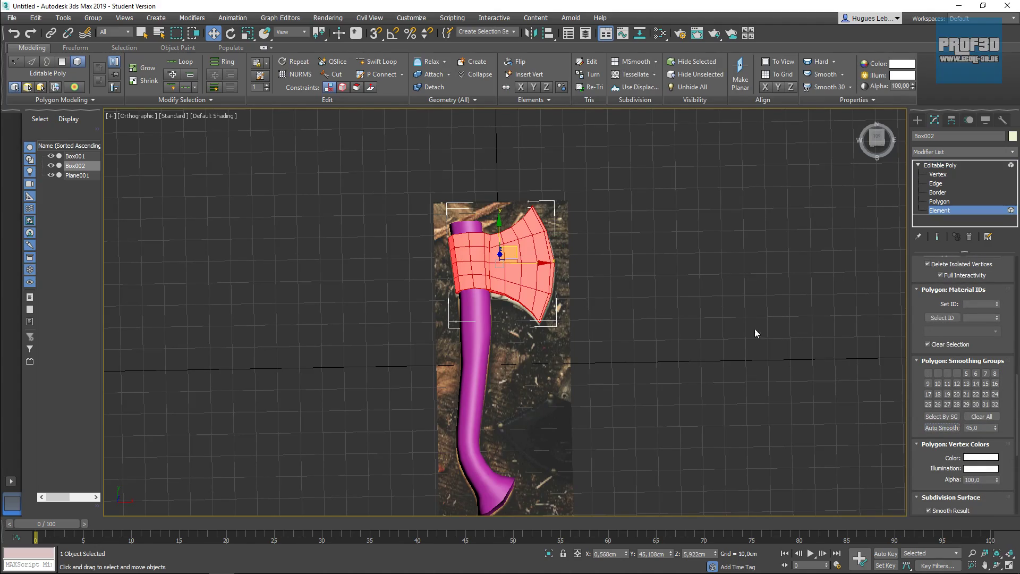
pyautogui.click(690, 275)
# Set the Auto Smooth threshold to 60 and apply it to the axe head's element
pyautogui.keyDown('alt'); pyautogui.moveTo(540, 287); pyautogui.dragTo(770, 345, button='middle'); pyautogui.keyUp('alt')
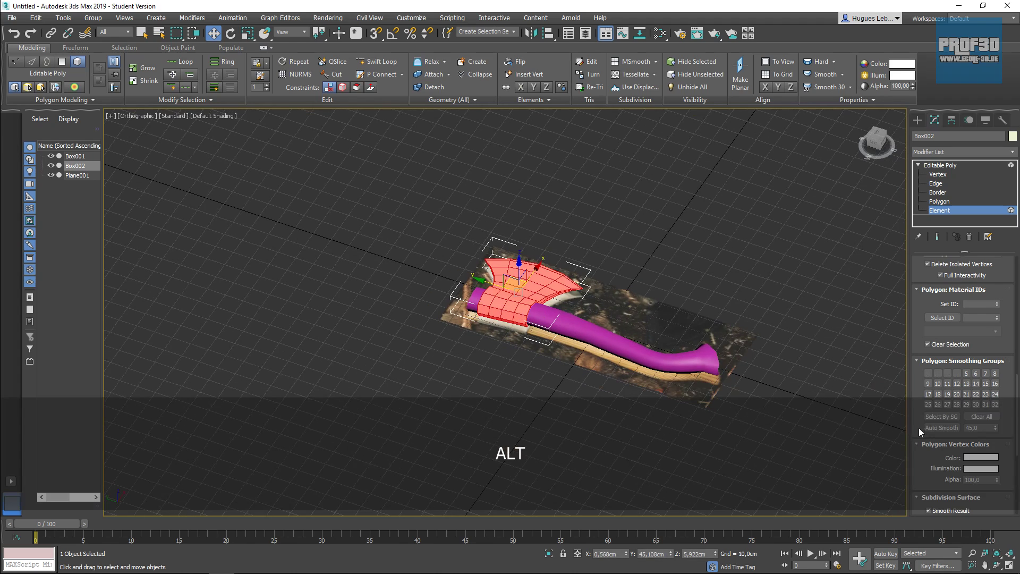
pyautogui.doubleClick(980, 428)
pyautogui.write('60')
pyautogui.press('Return')
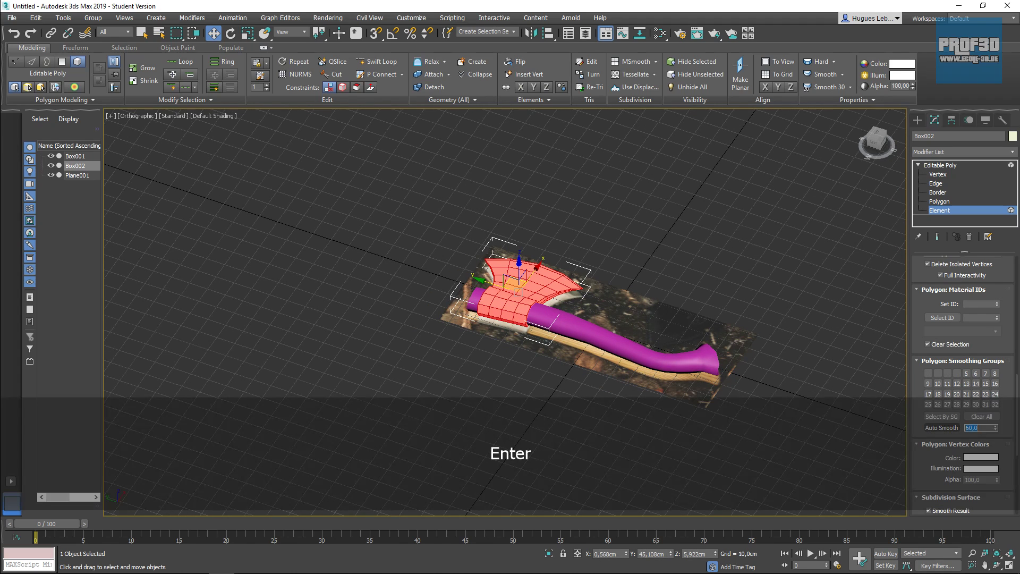
pyautogui.click(941, 427)
pyautogui.click(641, 289)
# Examine the shading of the axe head and handle up close and from several angles
pyautogui.keyDown('alt'); pyautogui.moveTo(642, 289); pyautogui.dragTo(531, 257, button='middle'); pyautogui.keyUp('alt')
pyautogui.scroll(6, 544, 314)
pyautogui.scroll(5, 559, 314)
pyautogui.moveTo(559, 314)
pyautogui.keyDown('alt'); pyautogui.mouseDown(button='middle')
pyautogui.moveTo(583, 342)
pyautogui.moveTo(577, 295)
pyautogui.moveTo(588, 327)
pyautogui.moveTo(516, 287)
pyautogui.moveTo(554, 302)
pyautogui.mouseUp(button='middle'); pyautogui.keyUp('alt')
pyautogui.scroll(-6, 583, 339)
pyautogui.scroll(-3, 576, 301)
pyautogui.keyDown('alt'); pyautogui.moveTo(670, 367); pyautogui.dragTo(661, 360, button='middle'); pyautogui.keyUp('alt')
pyautogui.moveTo(661, 360); pyautogui.dragTo(634, 303, button='middle')
# Leave element editing and delete the reference photo plane beneath the axe
pyautogui.click(918, 121)
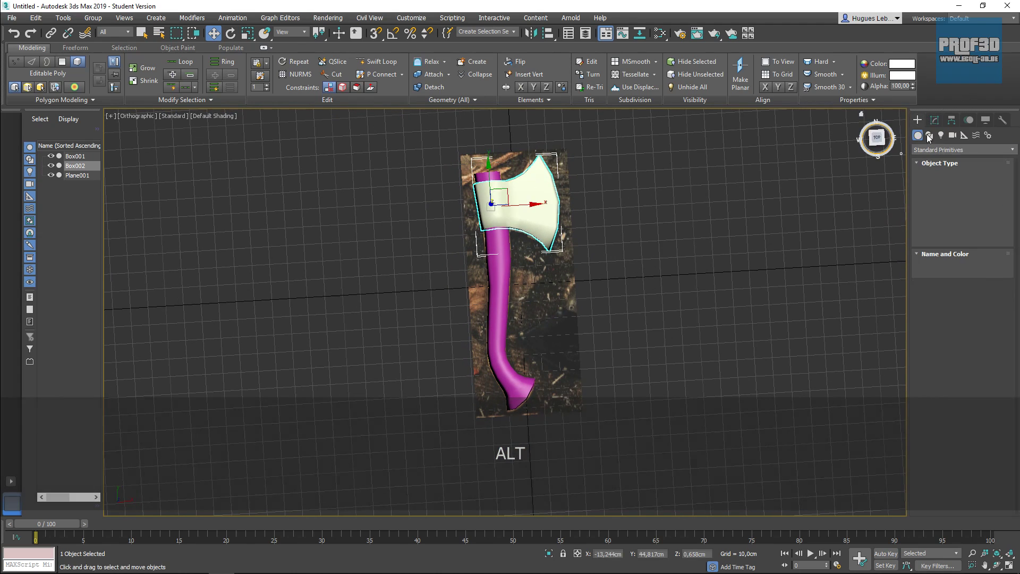
pyautogui.click(548, 295)
pyautogui.moveTo(567, 284); pyautogui.dragTo(725, 293)
pyautogui.press('Delete')
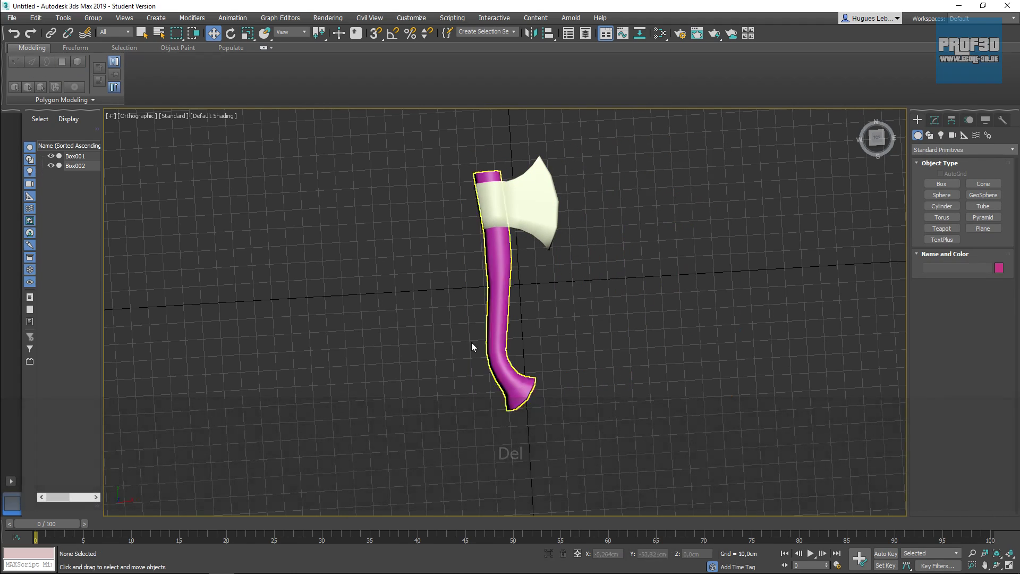
# Select the axe head and handle together and apply the axe-1853691_1920 image from the Modélisation Simple folder to each as a texture
pyautogui.keyDown('alt'); pyautogui.moveTo(662, 317); pyautogui.dragTo(590, 322, button='middle'); pyautogui.keyUp('alt')
pyautogui.scroll(2, 587, 276)
pyautogui.moveTo(591, 276); pyautogui.dragTo(433, 370)
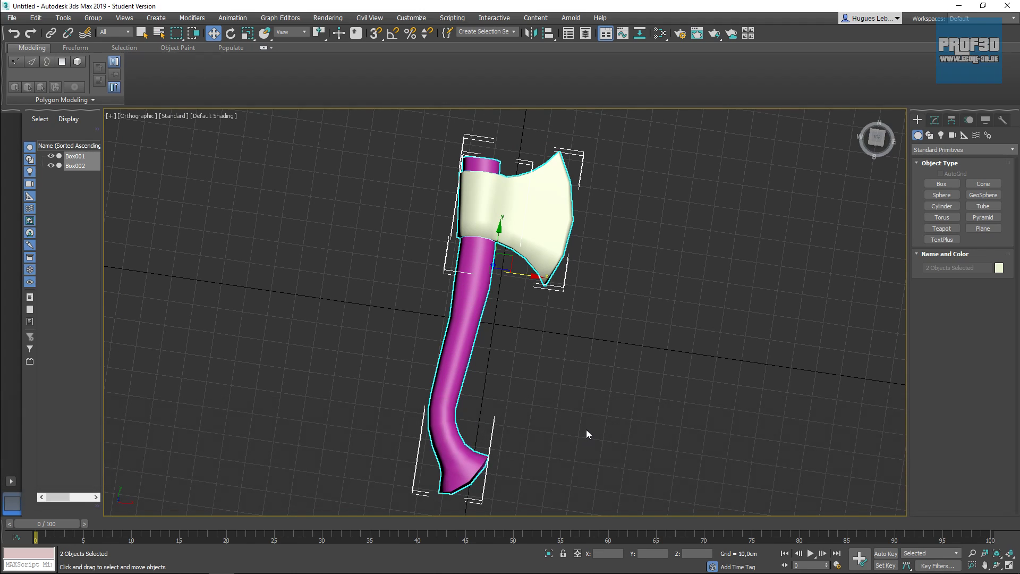
pyautogui.moveTo(118, 569)
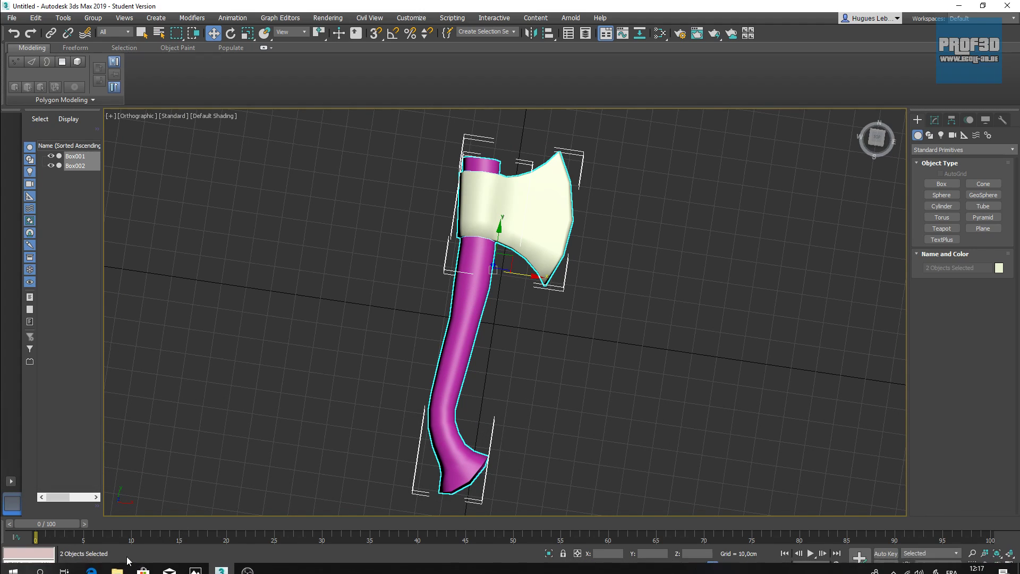
pyautogui.click(85, 528)
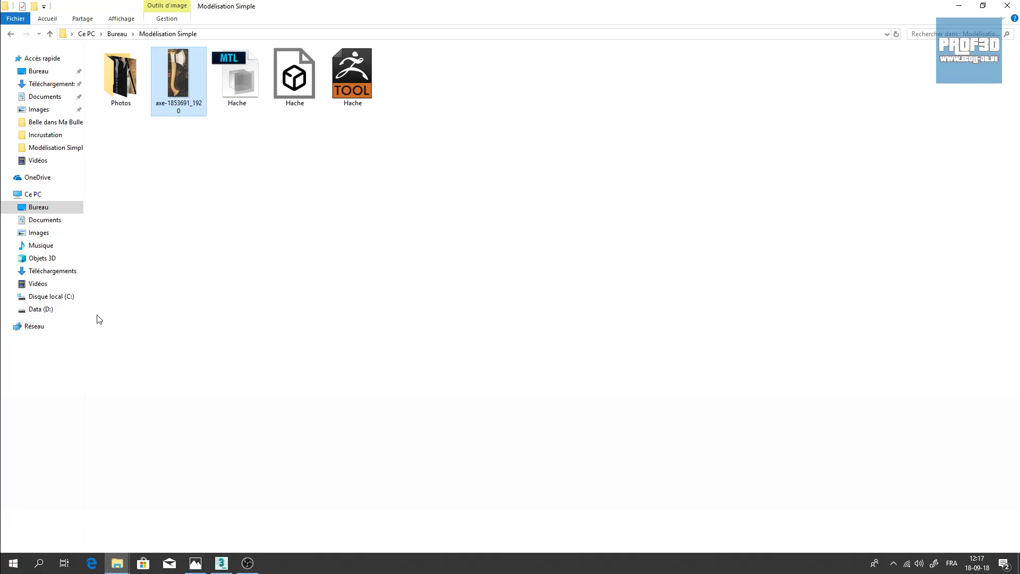
pyautogui.moveTo(193, 83); pyautogui.dragTo(505, 204)
pyautogui.hotkey('alt', 'Tab')
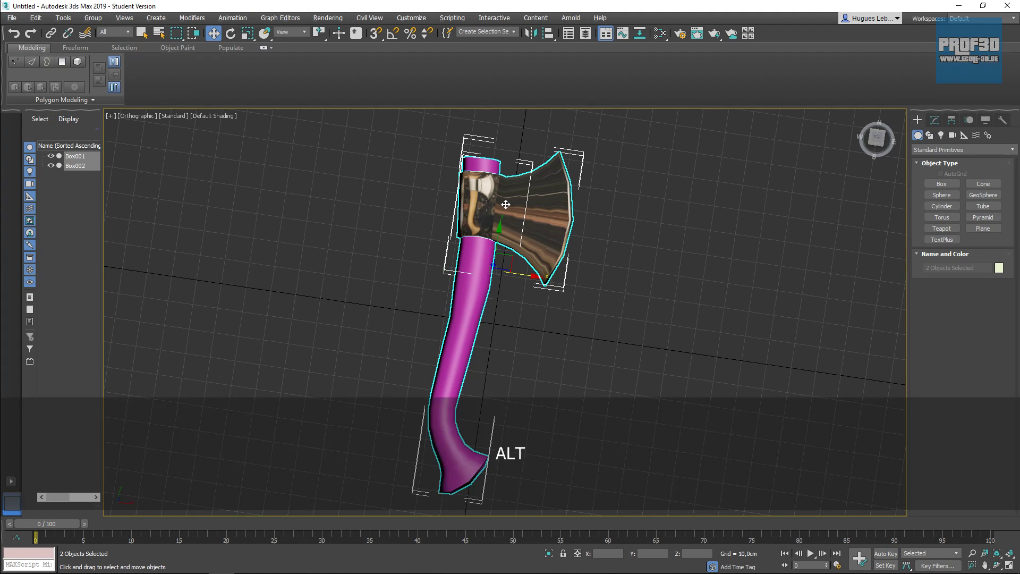
pyautogui.hotkey('alt', 'Tab')
pyautogui.hotkey('alt', 'Tab')
pyautogui.moveTo(240, 228); pyautogui.dragTo(492, 298)
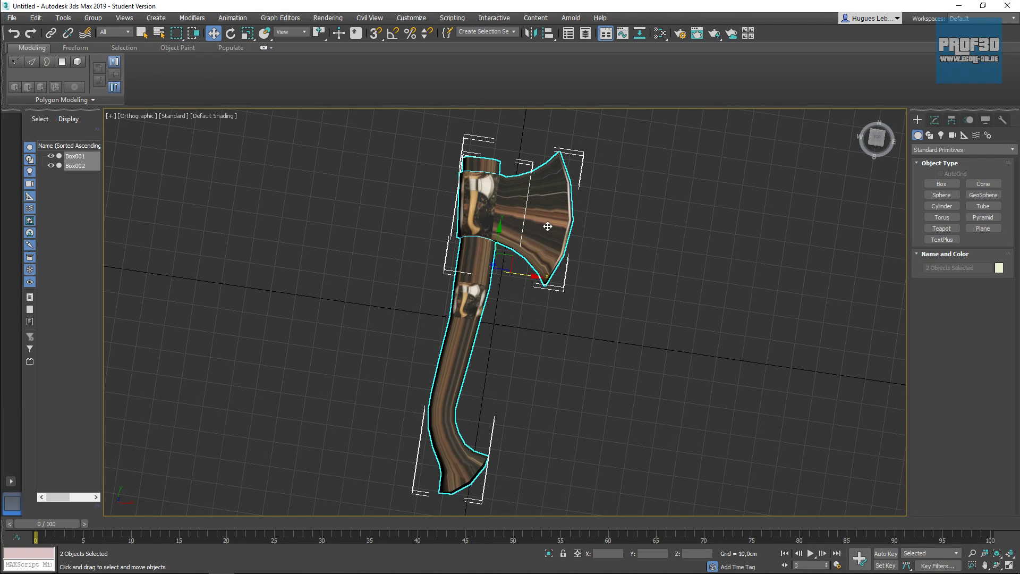
pyautogui.keyDown('alt'); pyautogui.moveTo(528, 422); pyautogui.dragTo(531, 389, button='middle'); pyautogui.keyUp('alt')
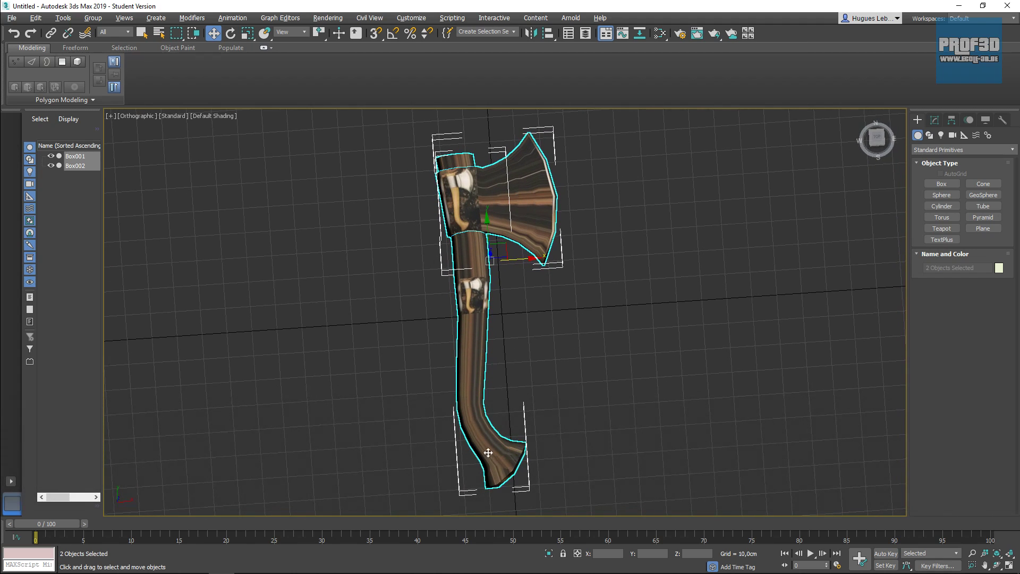
# Add a UVW Map modifier to the selected axe head and handle
pyautogui.click(935, 120)
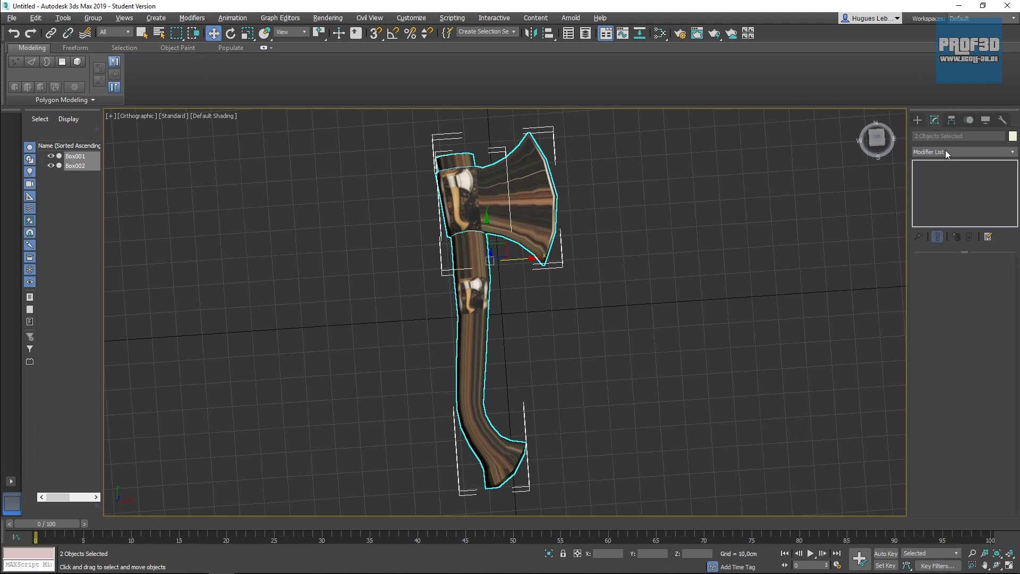
pyautogui.click(945, 150)
pyautogui.click(947, 152)
pyautogui.click(958, 153)
pyautogui.write('uv')
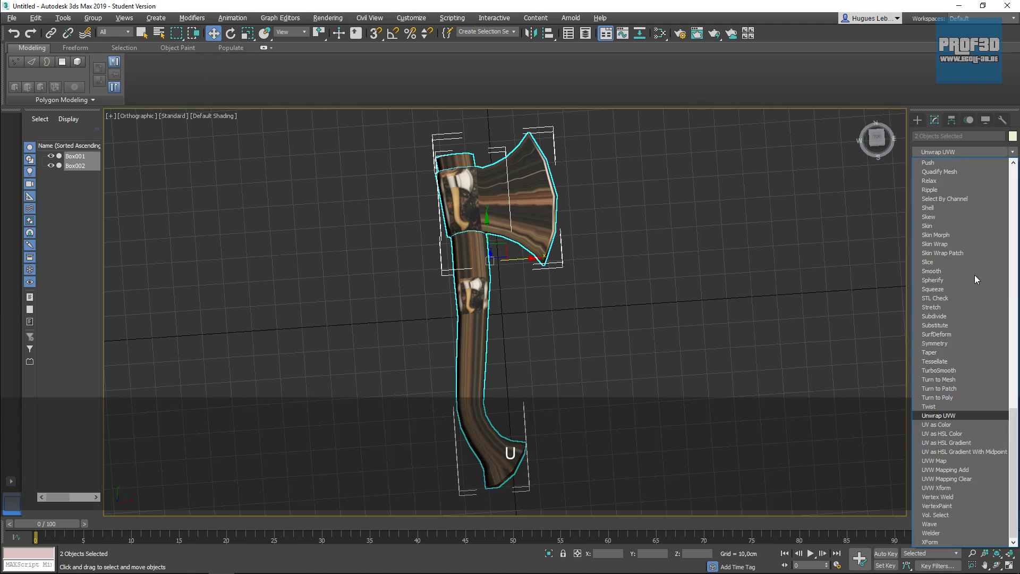
pyautogui.click(929, 460)
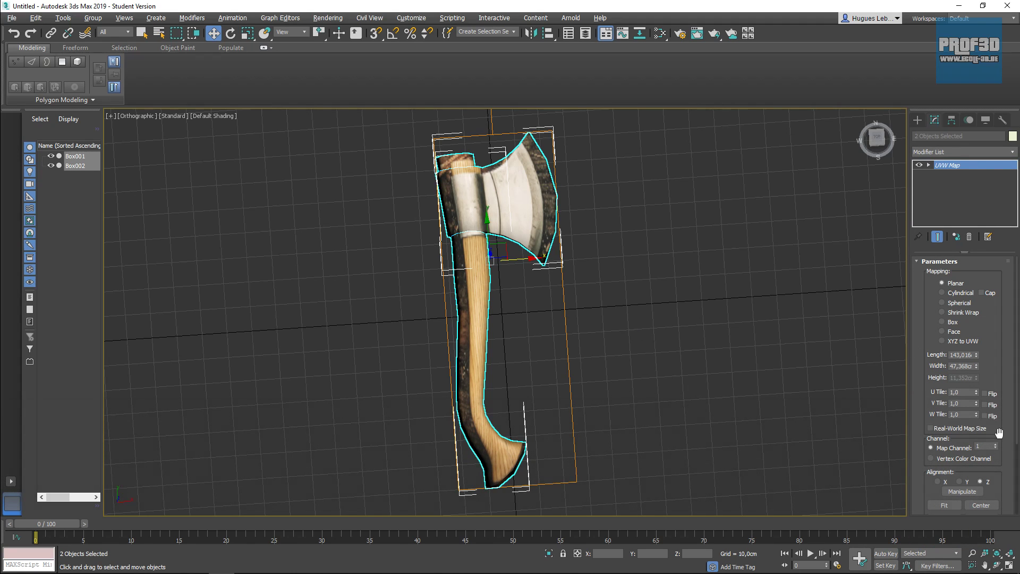
# Fit the planar mapping's proportions to the axe-1853691_1920 image with Bitmap Fit
pyautogui.scroll(-3, 1003, 392)
pyautogui.click(939, 451)
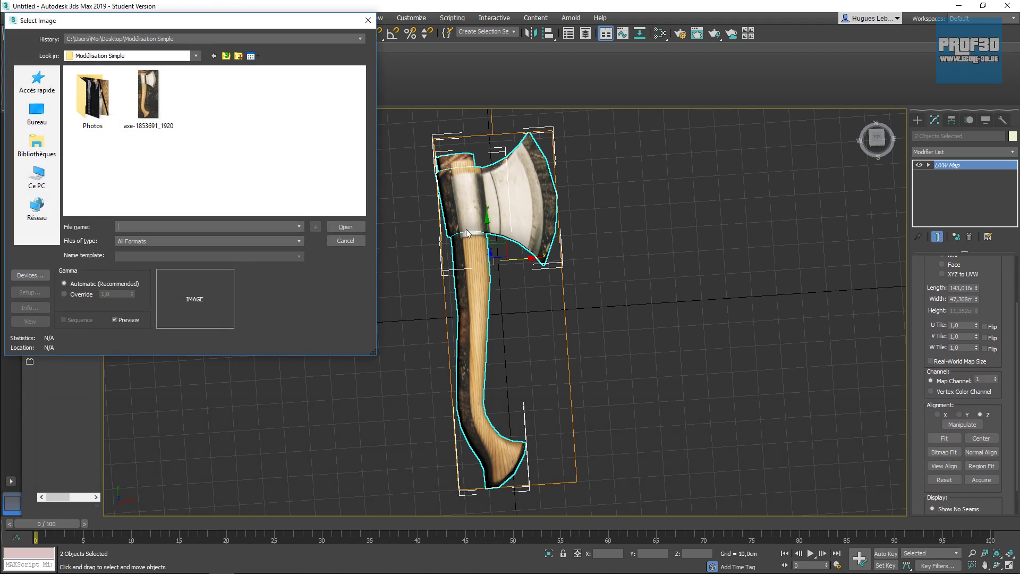
pyautogui.click(148, 98)
pyautogui.click(345, 227)
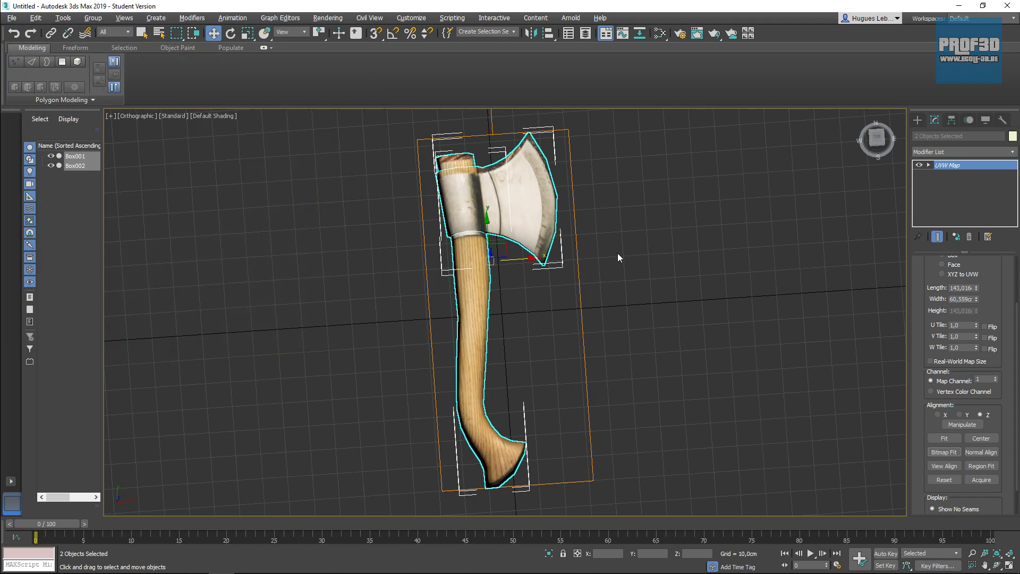
pyautogui.keyDown('alt'); pyautogui.moveTo(543, 312); pyautogui.dragTo(572, 310, button='middle'); pyautogui.keyUp('alt')
# Scale the UVW Map gizmo uniformly to about 105% so the photo covers the axe's outline
pyautogui.click(247, 34)
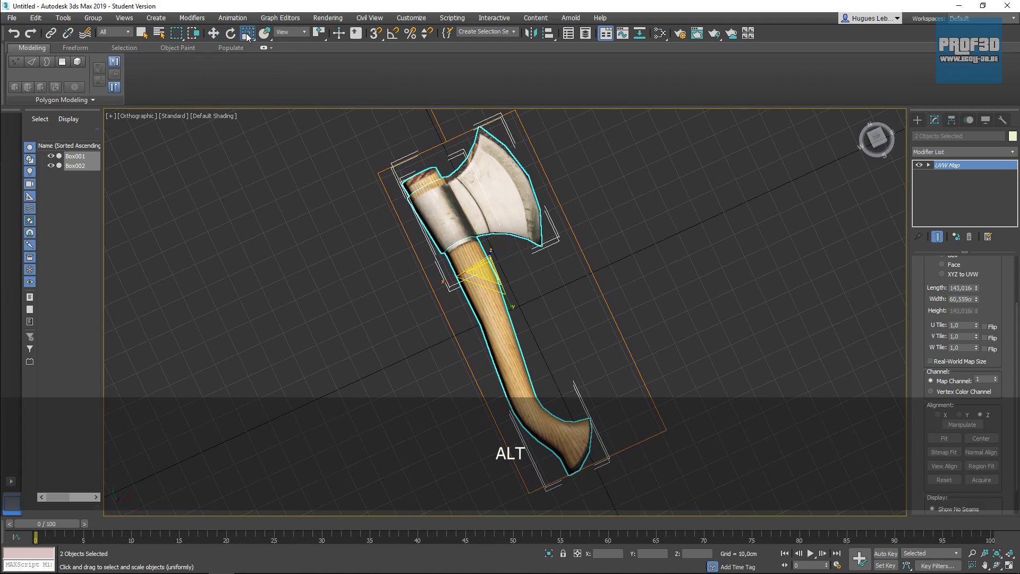
pyautogui.moveTo(488, 273); pyautogui.dragTo(488, 271)
pyautogui.hotkey('ctrl', 'z')
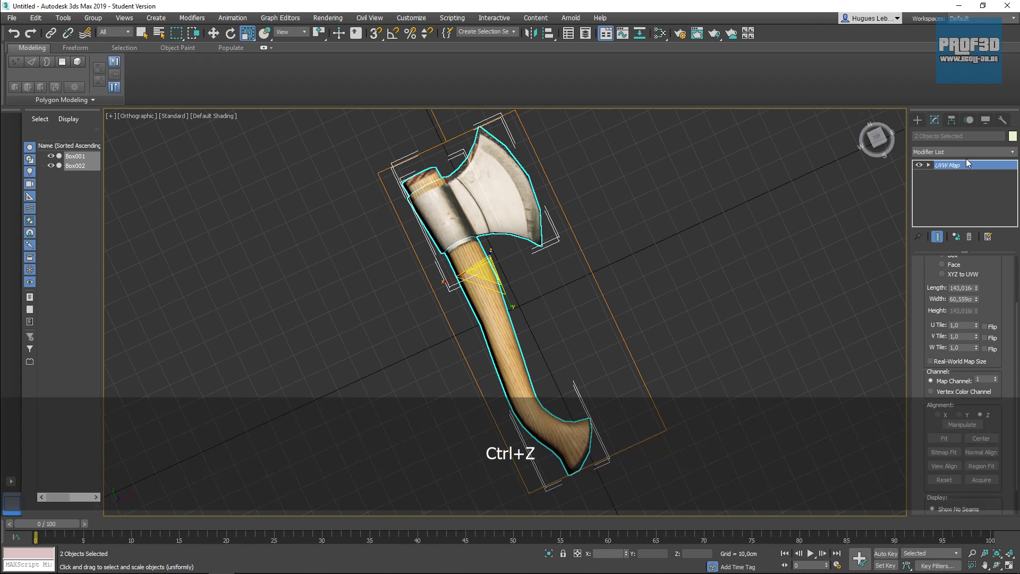
pyautogui.click(928, 165)
pyautogui.click(945, 175)
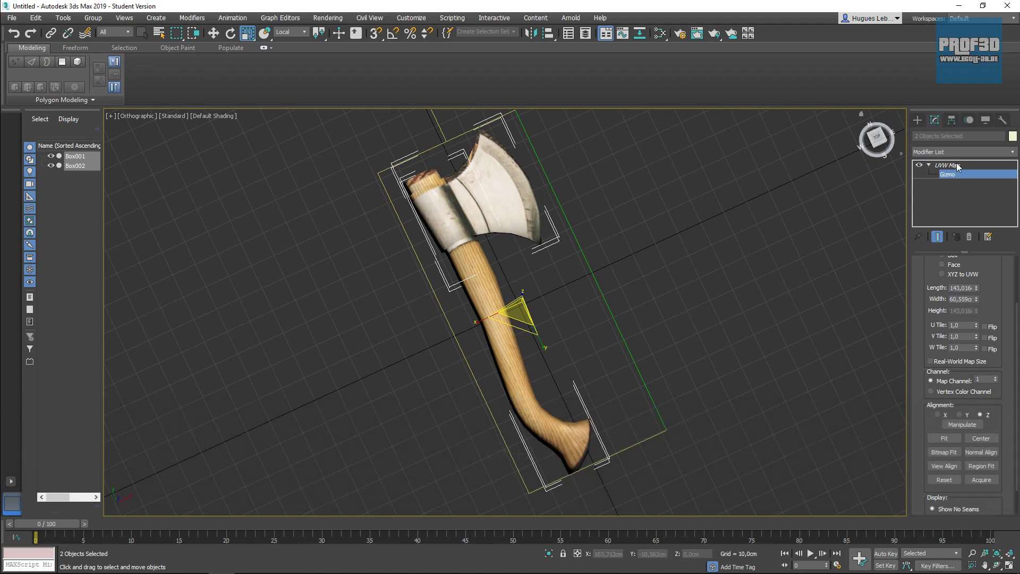
pyautogui.moveTo(515, 308); pyautogui.dragTo(522, 306)
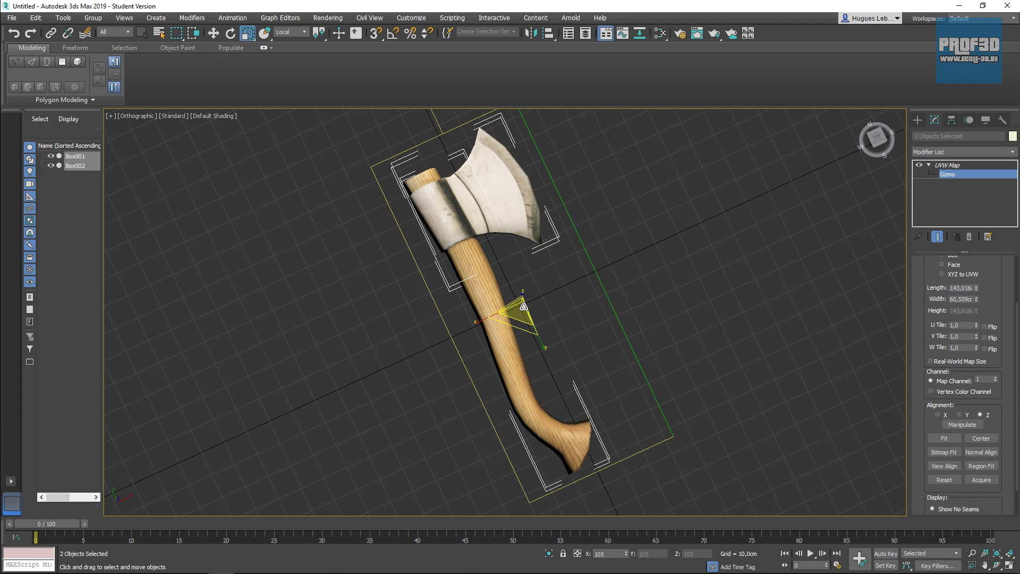
# Move the UVW Map gizmo slightly along Y to align the photo with the axe model
pyautogui.keyDown('alt'); pyautogui.moveTo(670, 312); pyautogui.dragTo(632, 314, button='middle'); pyautogui.keyUp('alt')
pyautogui.click(213, 33)
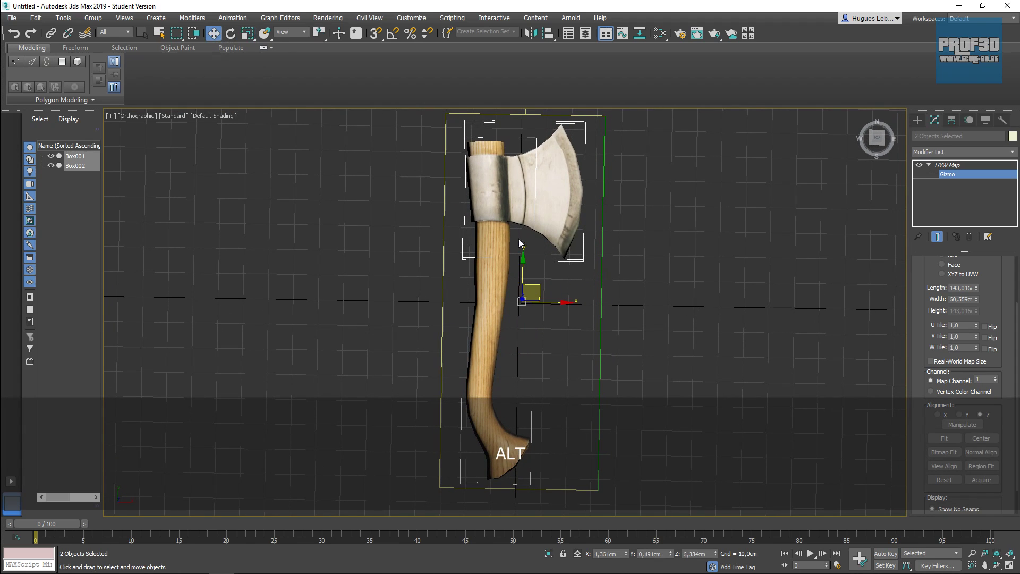
pyautogui.moveTo(524, 273); pyautogui.dragTo(525, 273)
pyautogui.moveTo(649, 305)
pyautogui.mouseDown(button='middle')
pyautogui.moveTo(628, 321)
pyautogui.moveTo(632, 309)
pyautogui.mouseUp(button='middle')
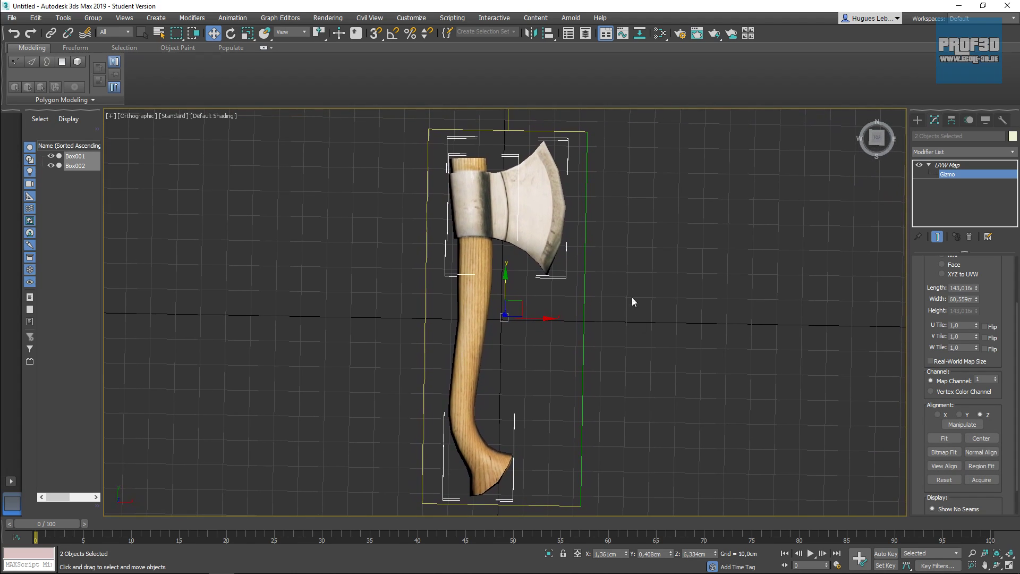
# Leave gizmo editing and examine the textured axe from several angles, including the flared end of the handle
pyautogui.click(917, 119)
pyautogui.keyDown('alt'); pyautogui.moveTo(562, 393); pyautogui.dragTo(597, 350, button='middle'); pyautogui.keyUp('alt')
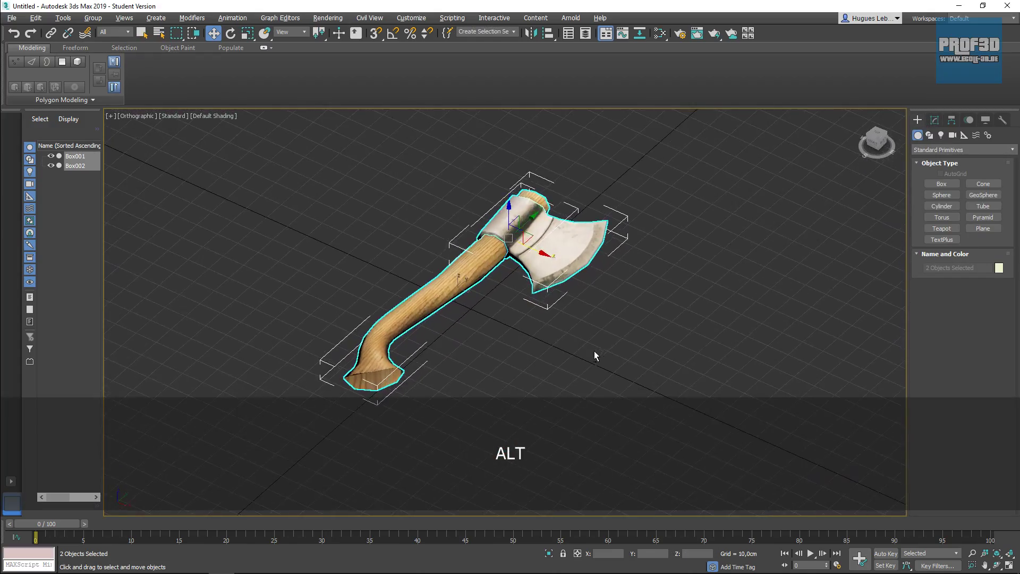
pyautogui.scroll(3, 423, 351)
pyautogui.moveTo(423, 351); pyautogui.dragTo(539, 282, button='middle')
pyautogui.scroll(3, 538, 282)
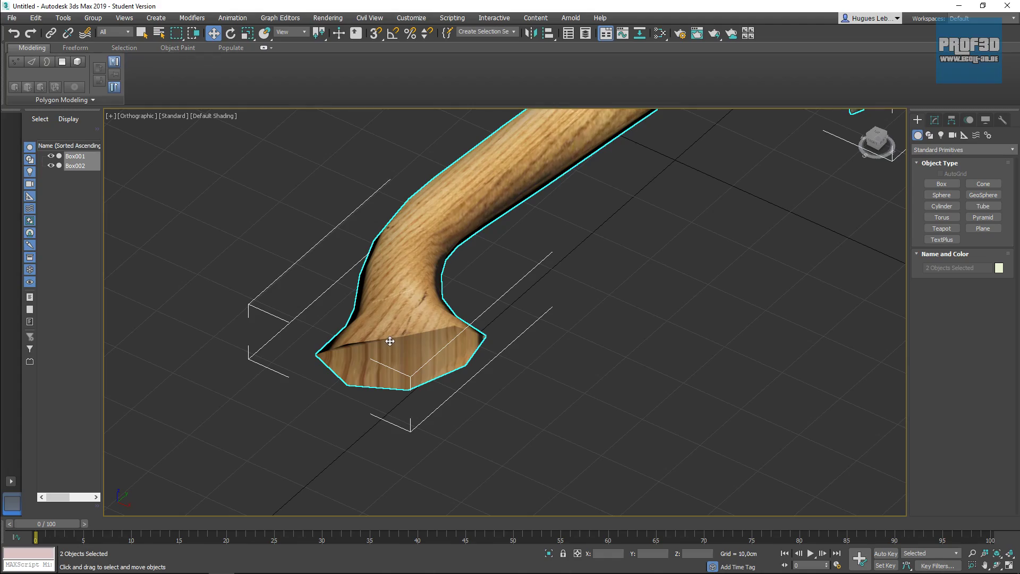
pyautogui.scroll(-5, 385, 359)
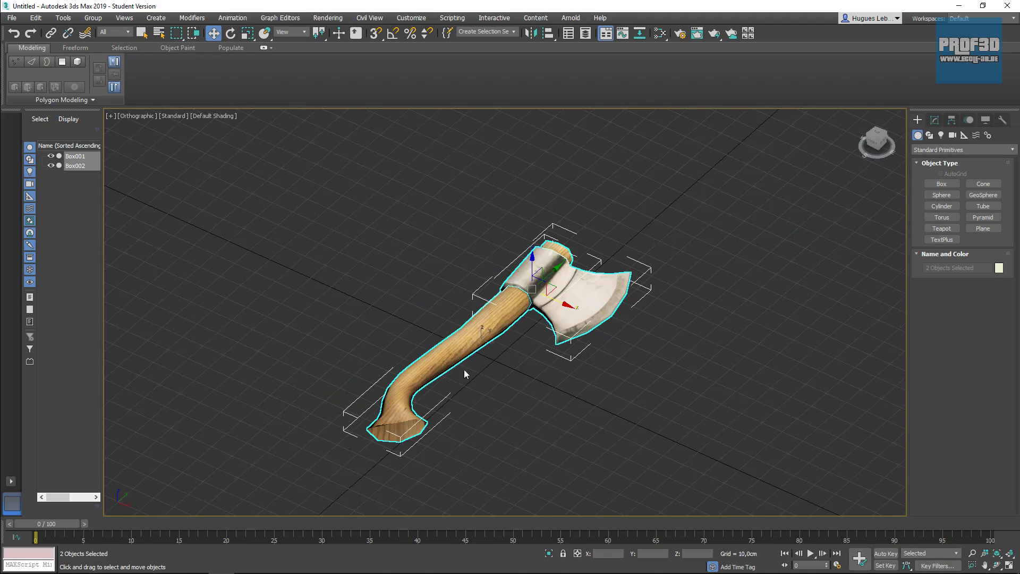
pyautogui.keyDown('alt'); pyautogui.moveTo(462, 357); pyautogui.dragTo(645, 255, button='middle'); pyautogui.keyUp('alt')
pyautogui.press('z')
pyautogui.scroll(-5, 584, 310)
# Deselect both objects and turn off the edged-faces display to view the textured axe with default shading
pyautogui.click(528, 276)
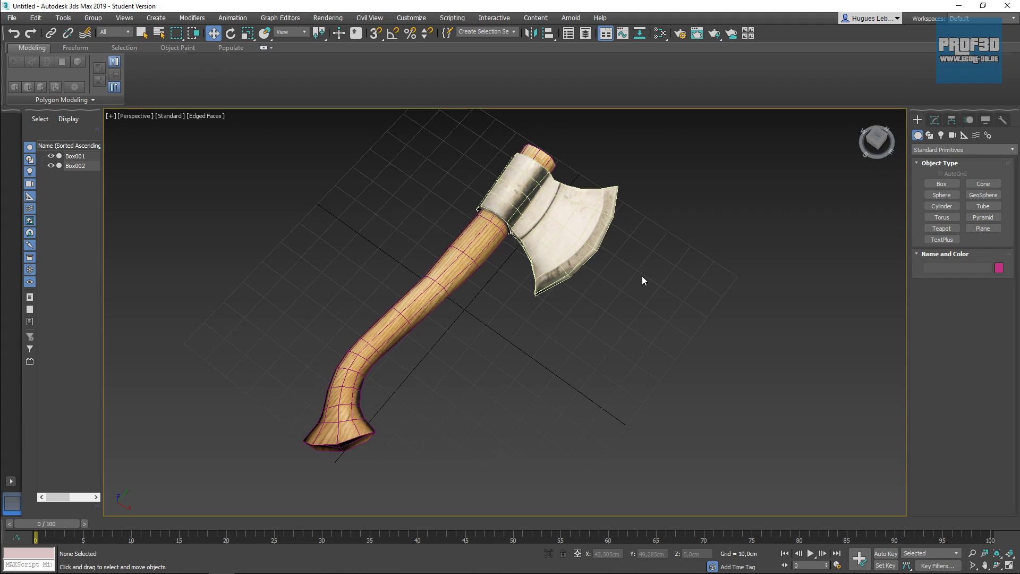
pyautogui.press('F4')
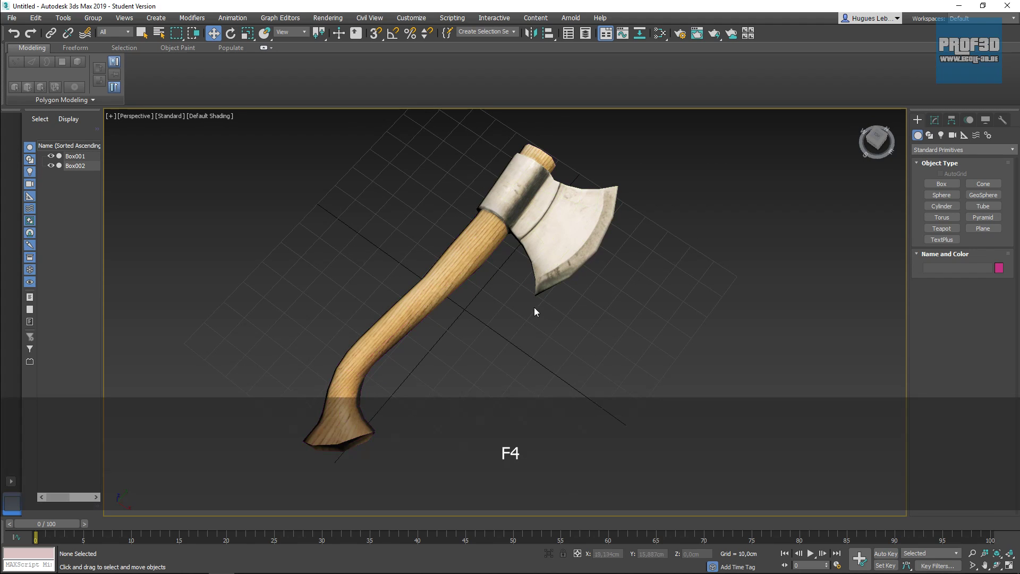
pyautogui.keyDown('alt'); pyautogui.moveTo(480, 343); pyautogui.dragTo(499, 352, button='middle'); pyautogui.keyUp('alt')
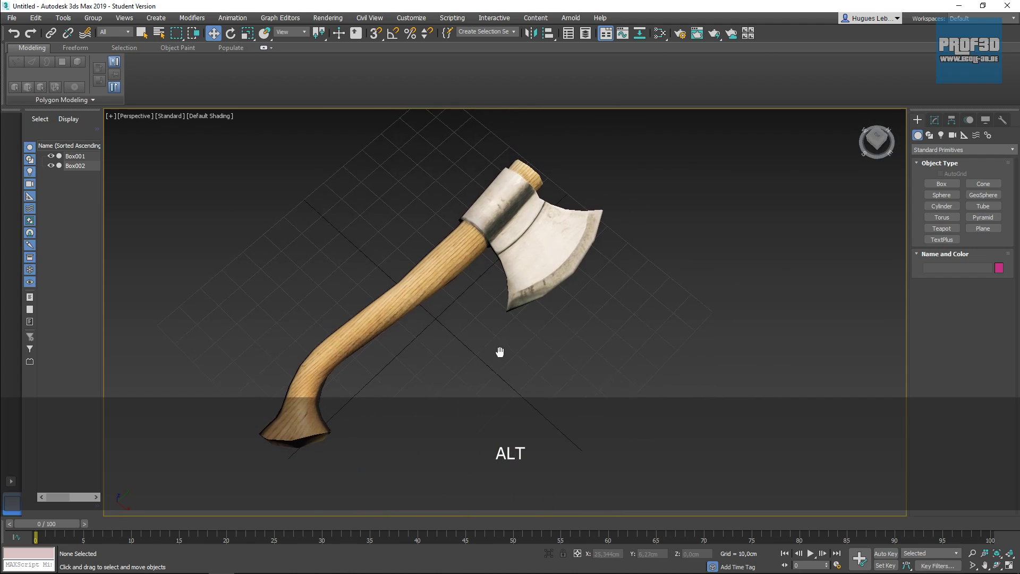